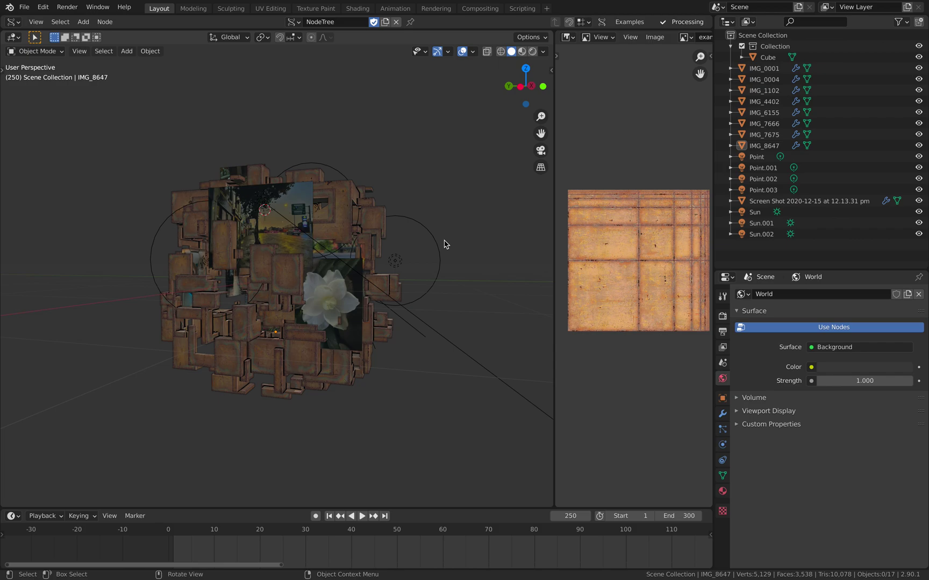
Examine the block structure and its attached picture planes from several sides, with the structure selected
{"action": "middle_click_drag", "start_coordinate": [449, 257], "coordinate": [349, 215]}
{"action": "scroll", "coordinate": [240, 277], "scroll_direction": "up", "scroll_amount": 6}
{"action": "scroll", "coordinate": [209, 217], "scroll_direction": "down", "scroll_amount": 8}
{"action": "middle_click_drag", "start_coordinate": [236, 161], "coordinate": [299, 154]}
{"action": "left_click", "coordinate": [298, 154]}
{"action": "scroll", "coordinate": [318, 202], "scroll_direction": "down", "scroll_amount": 2}
{"action": "middle_click_drag", "start_coordinate": [318, 201], "coordinate": [321, 212]}
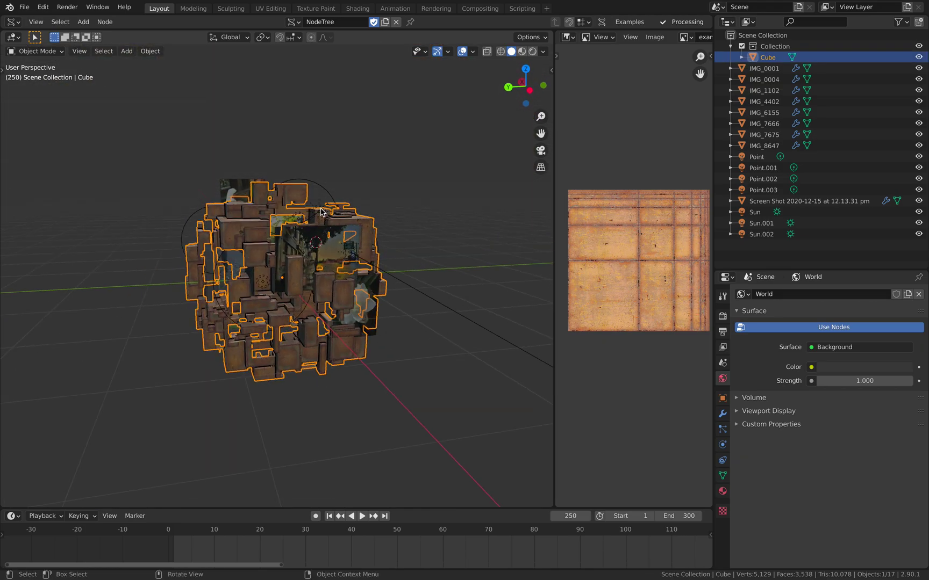
Move the block structure away from the picture planes and reset its location to the origin
{"action": "key", "text": "g"}
{"action": "left_click", "coordinate": [117, 125]}
{"action": "middle_click_drag", "start_coordinate": [203, 150], "coordinate": [272, 203], "text": "shift"}
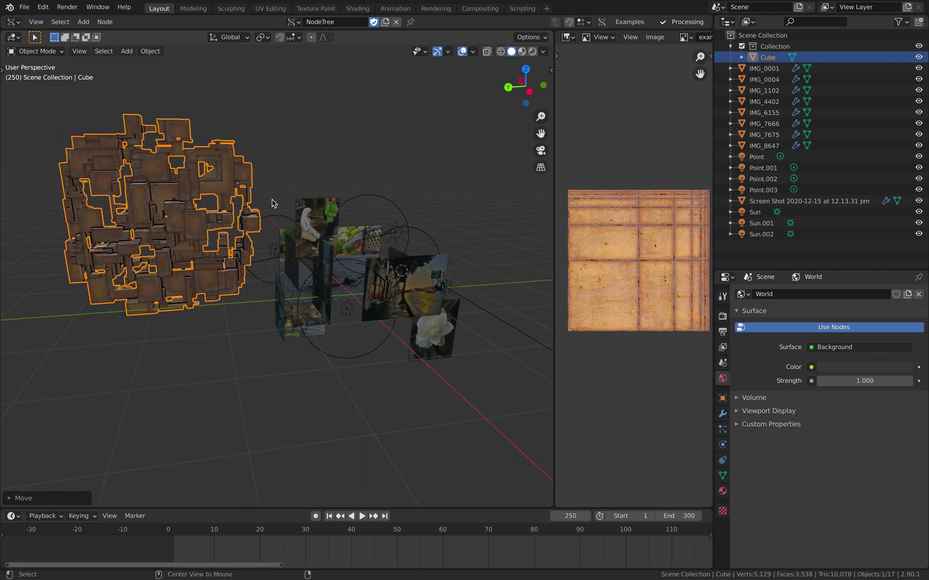
{"action": "key", "text": "alt+g"}
{"action": "middle_click_drag", "start_coordinate": [417, 229], "coordinate": [326, 263], "text": "shift"}
Select the IMG_6155 picture plane and inspect its Solidify modifier settings
{"action": "scroll", "coordinate": [342, 217], "scroll_direction": "up", "scroll_amount": 3}
{"action": "key", "text": "alt+a"}
{"action": "left_click", "coordinate": [336, 230]}
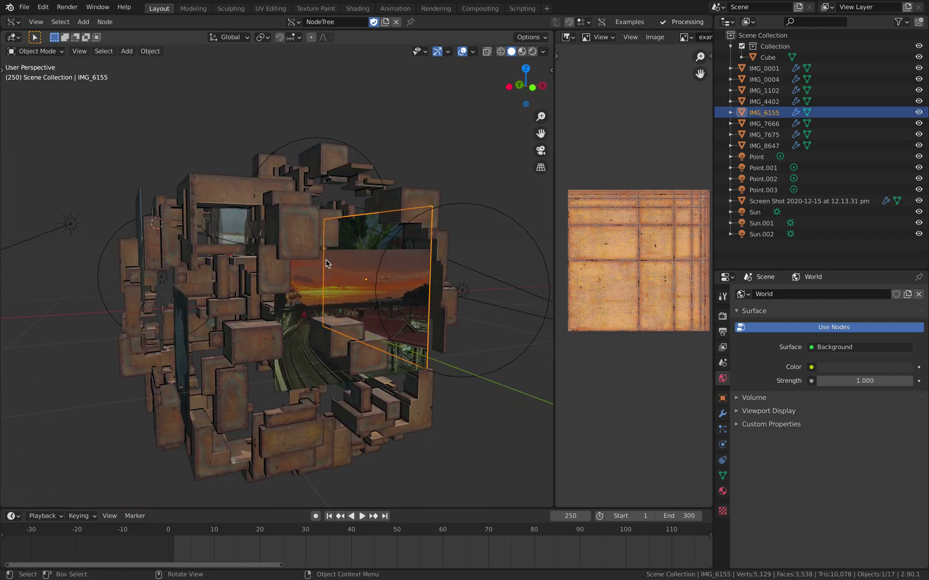
{"action": "left_click", "coordinate": [722, 414]}
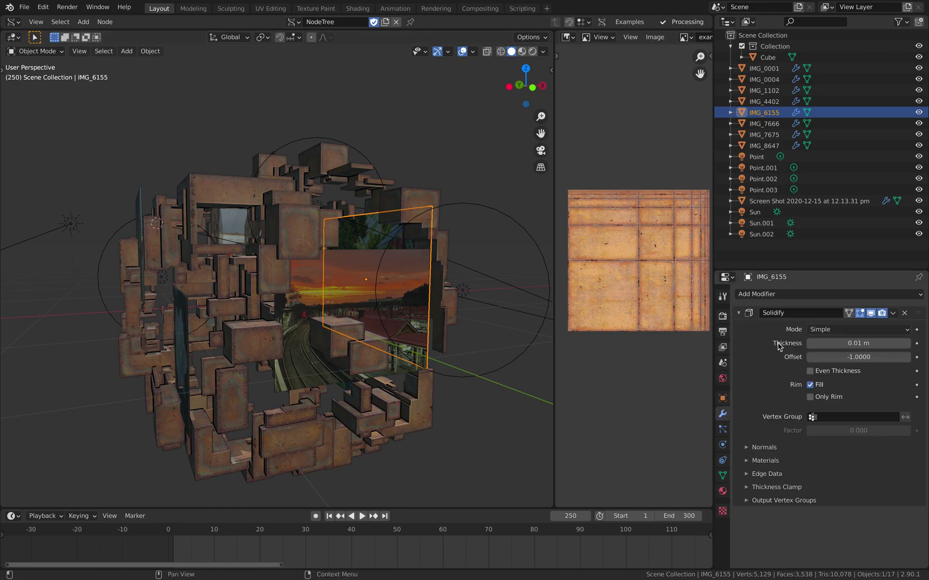
{"action": "middle_click_drag", "start_coordinate": [315, 263], "coordinate": [473, 268]}
{"action": "middle_click_drag", "start_coordinate": [317, 282], "coordinate": [391, 273]}
{"action": "scroll", "coordinate": [374, 247], "scroll_direction": "down", "scroll_amount": 2}
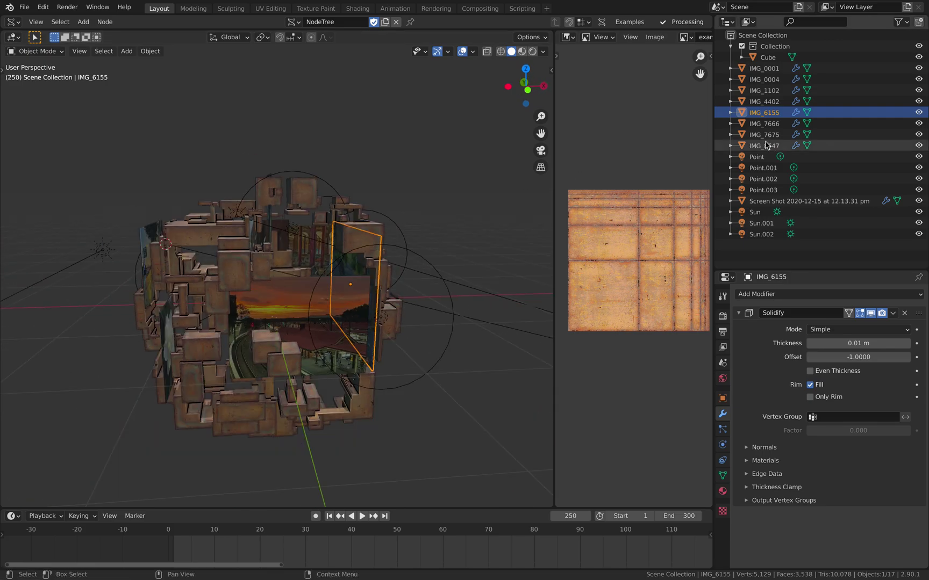
Inspect the block structure's mesh in Edit Mode with the sidebar shown, and return to Object Mode
{"action": "middle_click_drag", "start_coordinate": [376, 215], "coordinate": [362, 155]}
{"action": "left_click", "coordinate": [329, 215]}
{"action": "middle_click_drag", "start_coordinate": [350, 213], "coordinate": [323, 184], "text": "shift"}
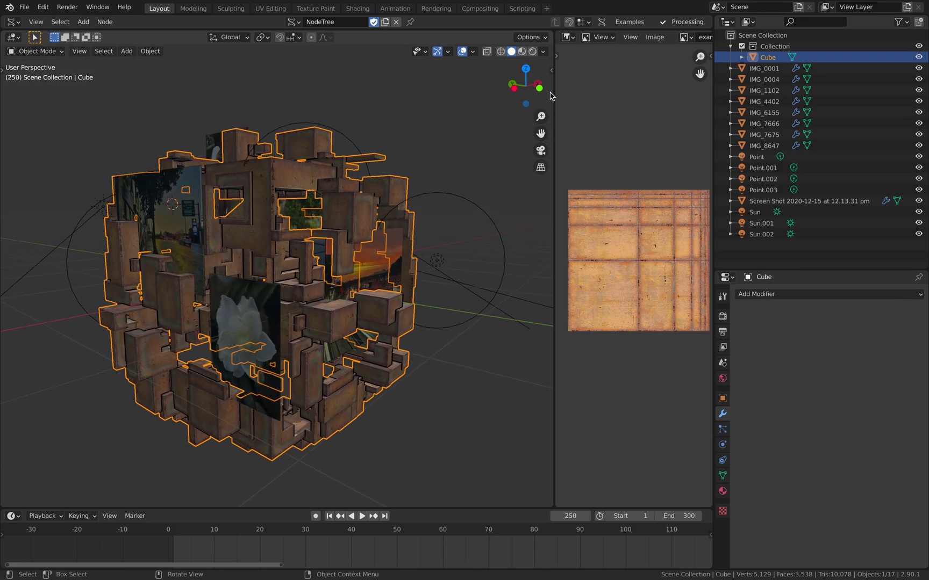
{"action": "left_click", "coordinate": [552, 69]}
{"action": "key", "text": "Tab"}
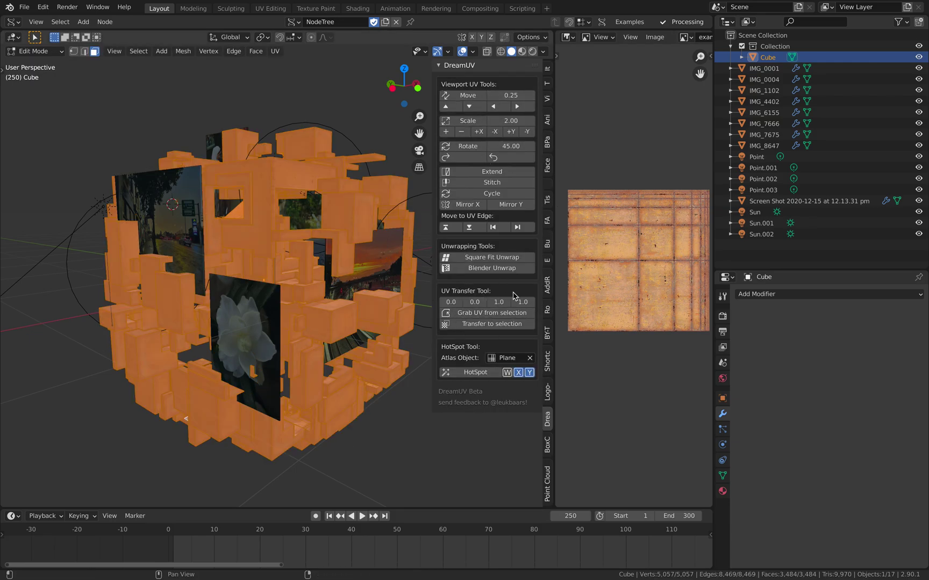
{"action": "middle_click_drag", "start_coordinate": [249, 250], "coordinate": [334, 260]}
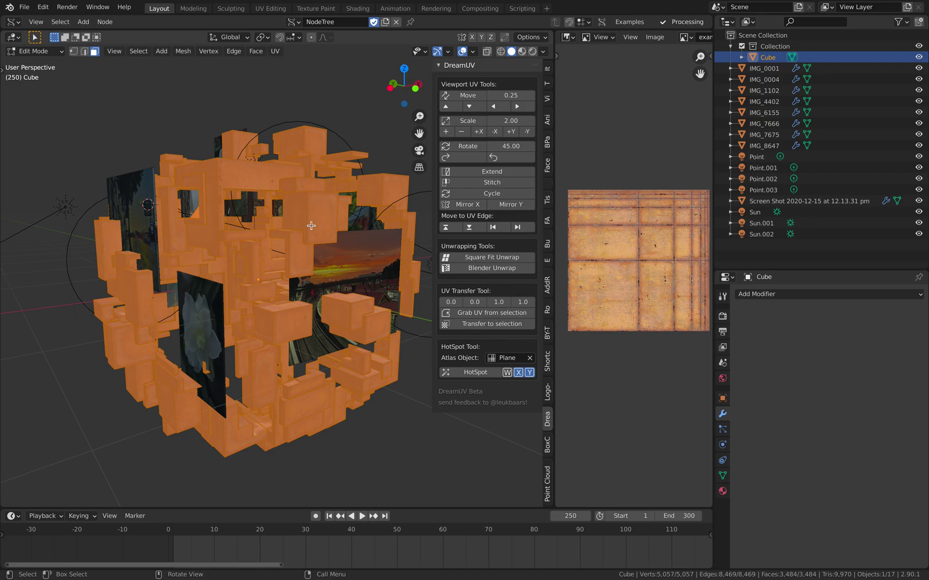
{"action": "middle_click_drag", "start_coordinate": [404, 203], "coordinate": [591, 246]}
{"action": "key", "text": "Tab"}
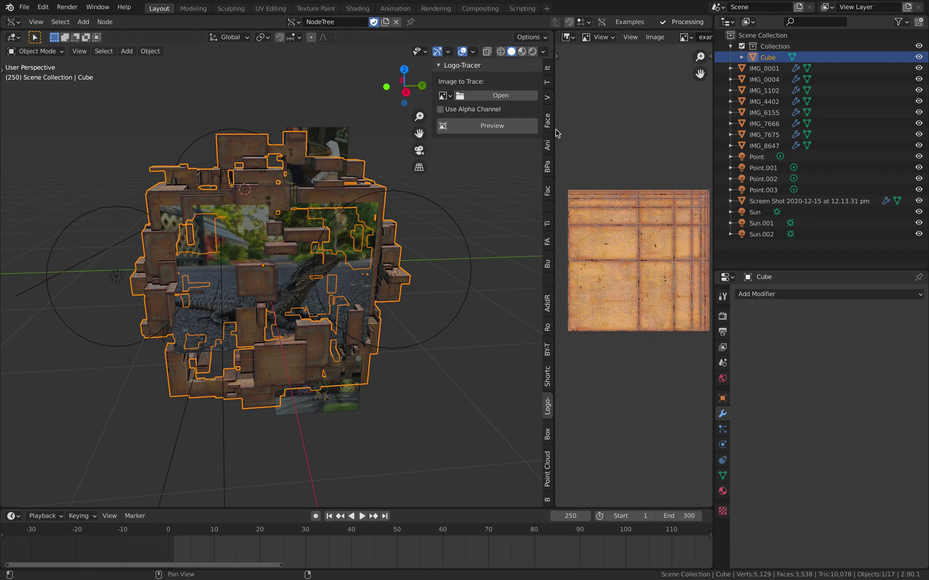
Widen the 3D viewport and delete the picture planes IMG_0001 through IMG_8647
{"action": "left_click_drag", "start_coordinate": [554, 130], "coordinate": [722, 136]}
{"action": "middle_click_drag", "start_coordinate": [591, 172], "coordinate": [409, 202]}
{"action": "left_click", "coordinate": [525, 170]}
{"action": "left_click", "coordinate": [766, 146]}
{"action": "left_click", "coordinate": [763, 69], "text": "shift"}
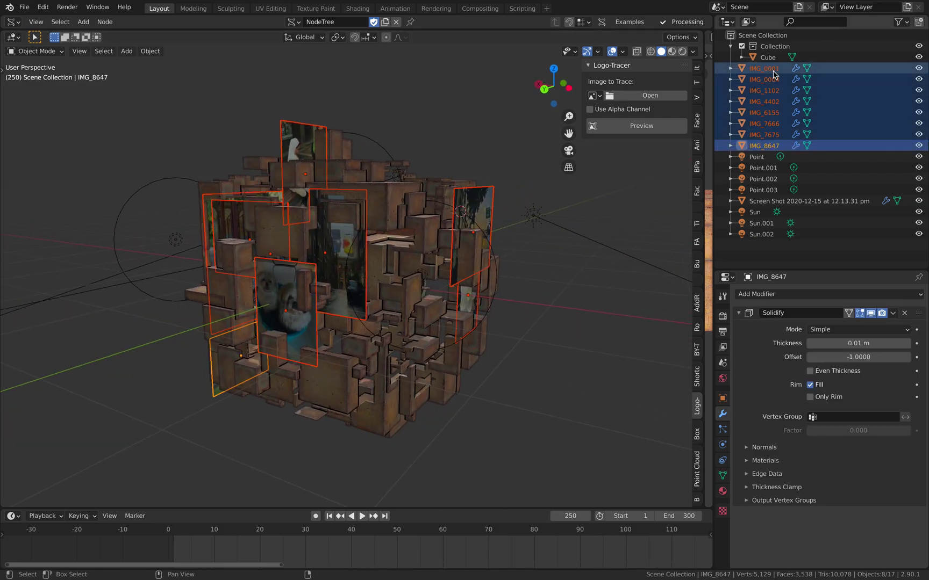
{"action": "right_click", "coordinate": [754, 99]}
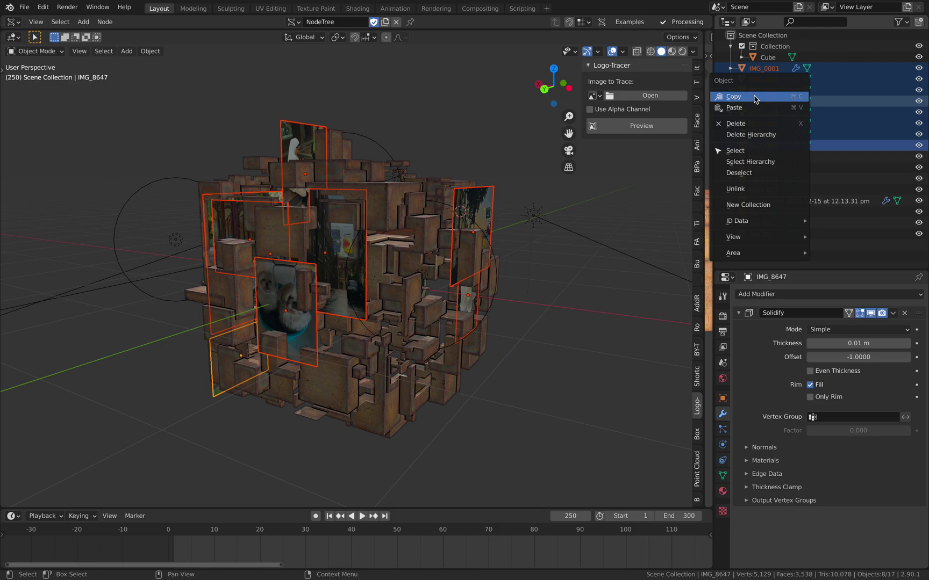
{"action": "left_click", "coordinate": [752, 123]}
Delete the remaining sunset Screen Shot picture plane from the block structure
{"action": "middle_click_drag", "start_coordinate": [556, 253], "coordinate": [451, 188]}
{"action": "left_click", "coordinate": [326, 263]}
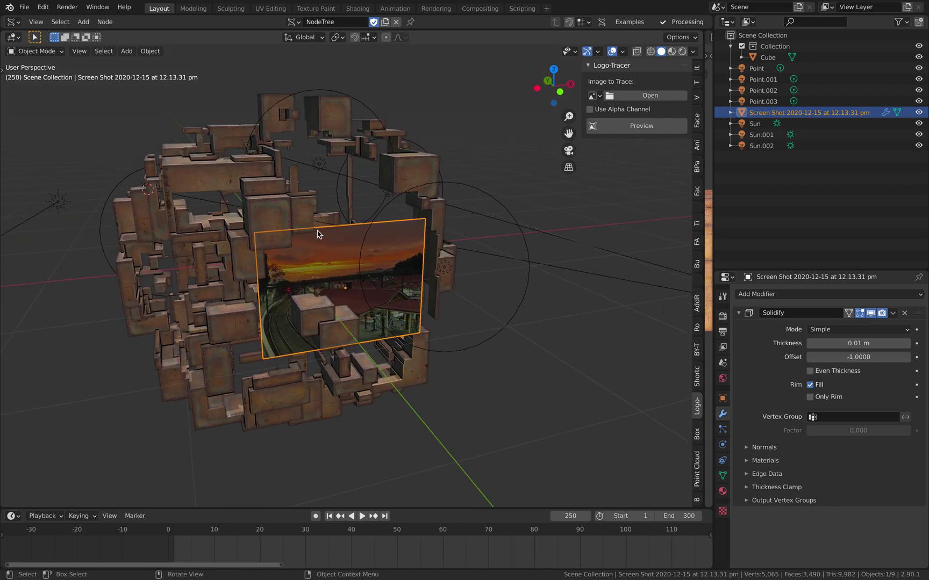
{"action": "middle_click_drag", "start_coordinate": [458, 259], "coordinate": [384, 168]}
{"action": "scroll", "coordinate": [384, 173], "scroll_direction": "down", "scroll_amount": 1}
{"action": "middle_click_drag", "start_coordinate": [428, 203], "coordinate": [470, 214], "text": "shift"}
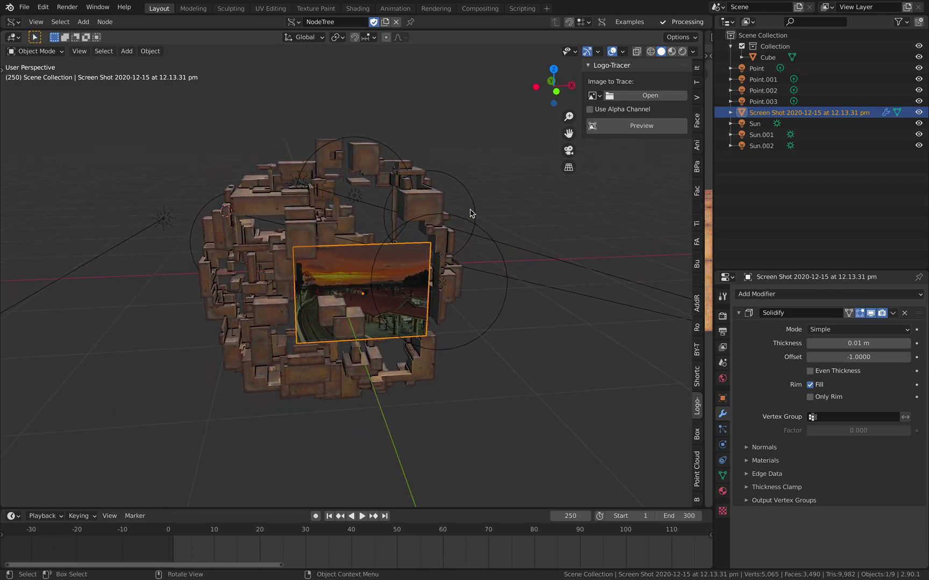
{"action": "key", "text": "Delete"}
Import all images from the Downloads/MyVirtualGallery2020 folder as planes
{"action": "left_click", "coordinate": [24, 7]}
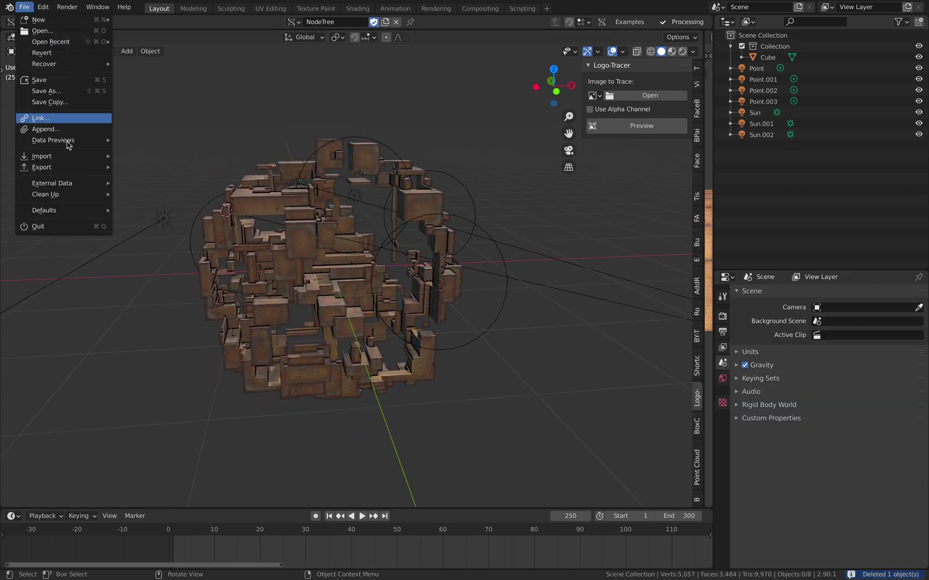
{"action": "mouse_move", "coordinate": [72, 156]}
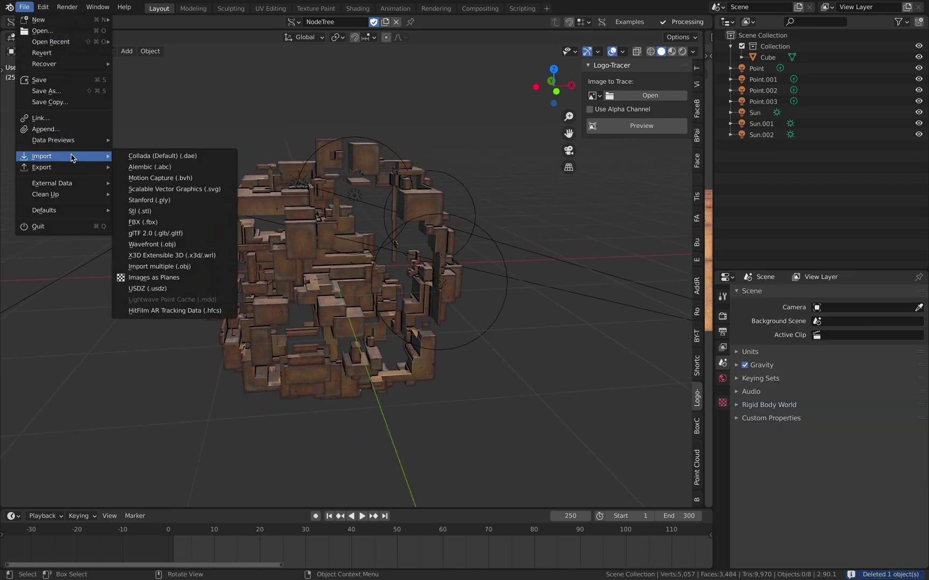
{"action": "left_click", "coordinate": [183, 277]}
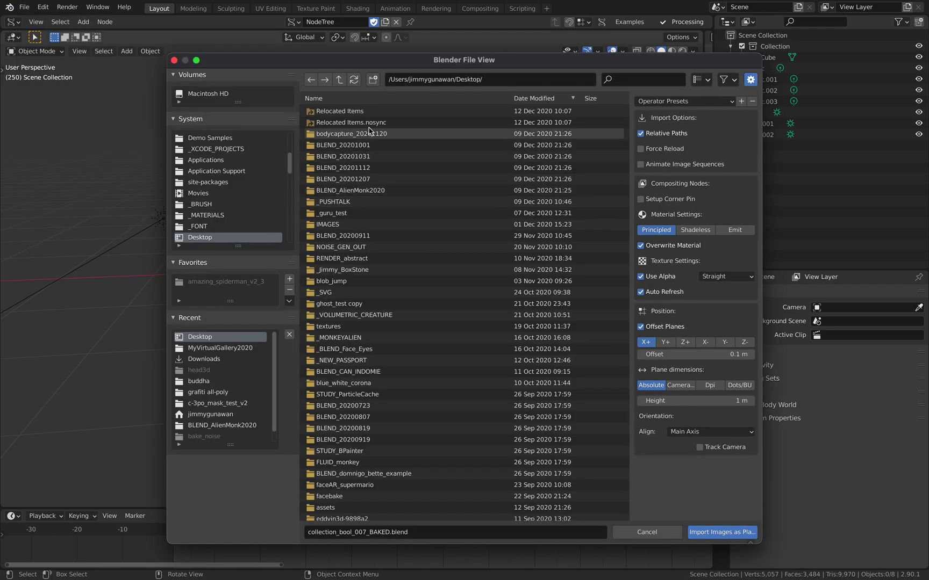
{"action": "scroll", "coordinate": [231, 215], "scroll_direction": "down", "scroll_amount": 3}
{"action": "left_click", "coordinate": [231, 206]}
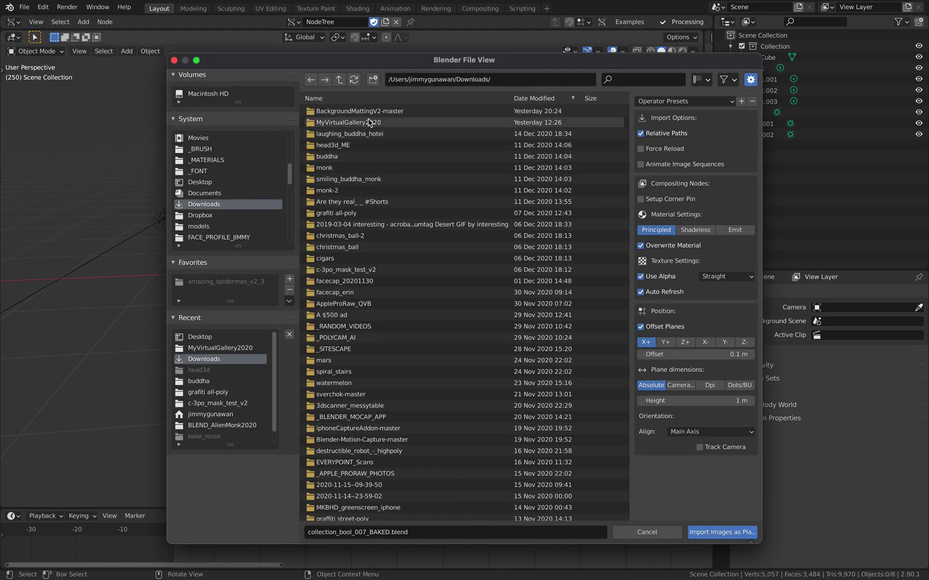
{"action": "left_click", "coordinate": [539, 95]}
{"action": "left_click", "coordinate": [549, 98]}
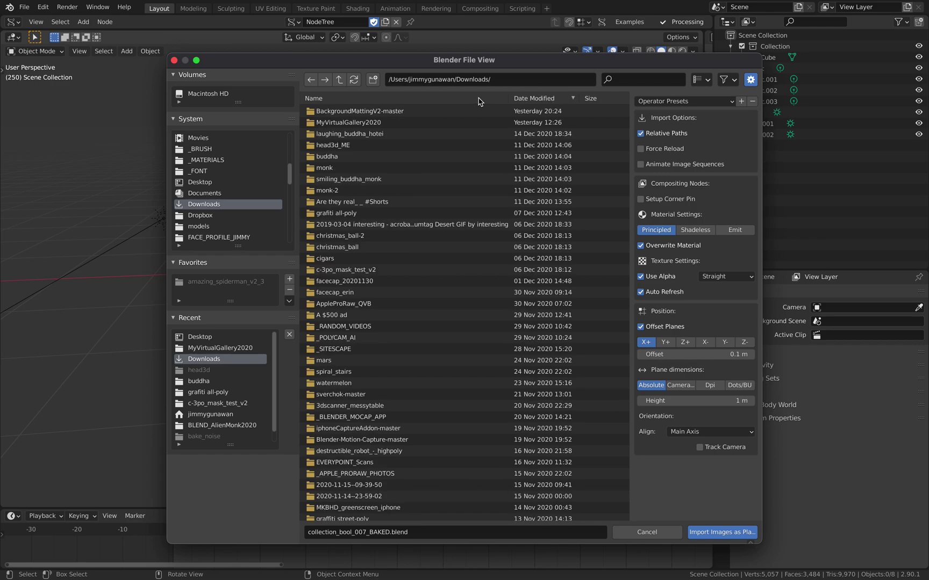
{"action": "double_click", "coordinate": [406, 121]}
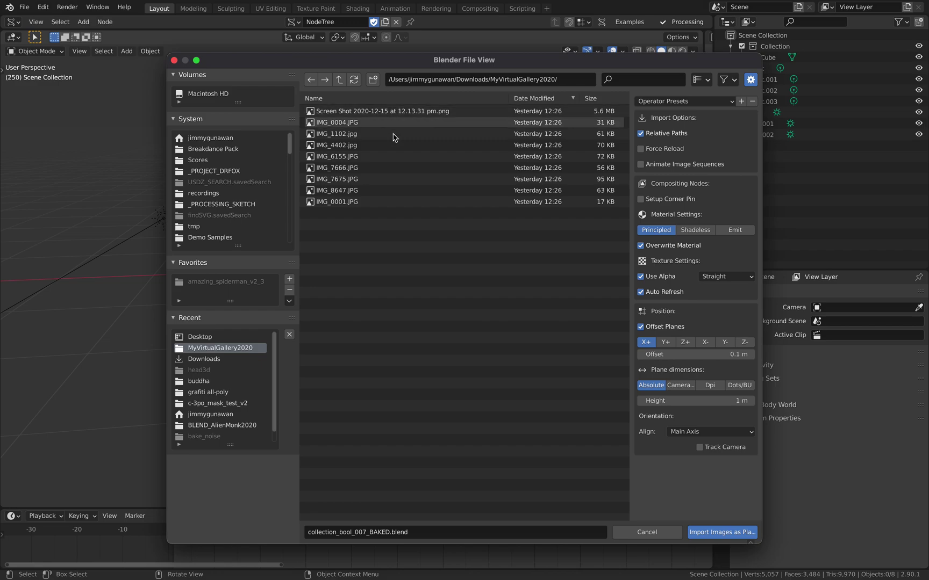
{"action": "key", "text": "a"}
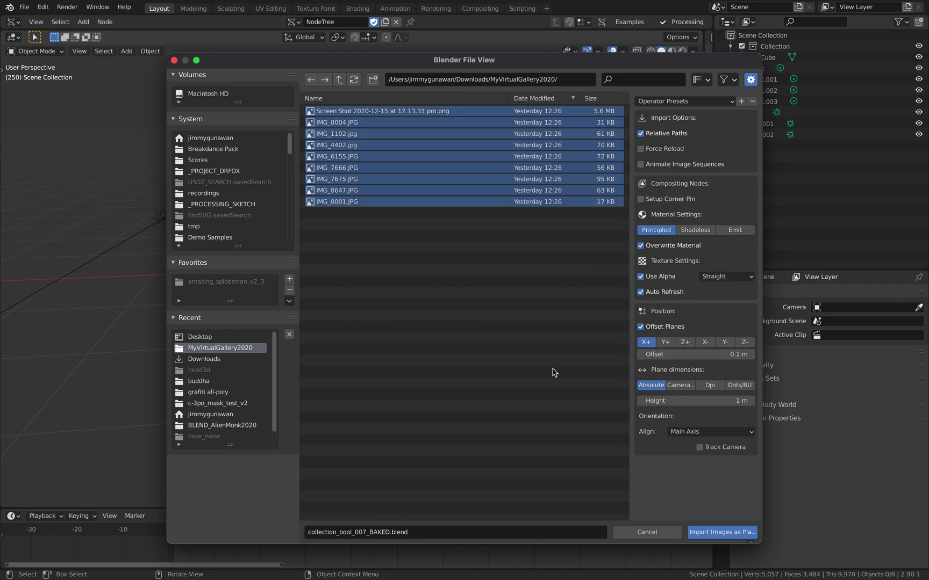
{"action": "left_click", "coordinate": [706, 534]}
Move the imported picture planes along the global Y axis clear of the block structure, and deselect them
{"action": "middle_click_drag", "start_coordinate": [435, 305], "coordinate": [465, 368]}
{"action": "key", "text": "g"}
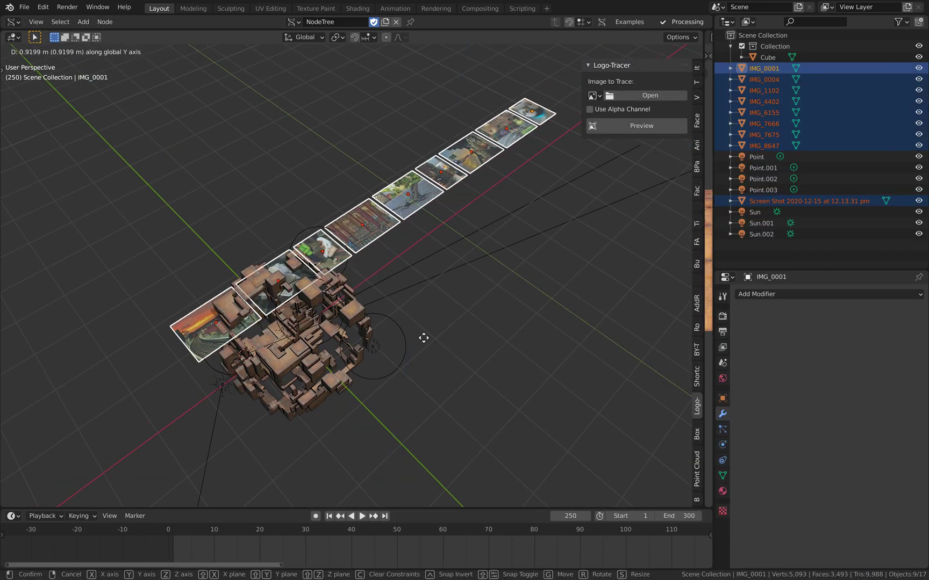
{"action": "left_click", "coordinate": [300, 177]}
{"action": "middle_click_drag", "start_coordinate": [300, 177], "coordinate": [242, 245]}
{"action": "left_click", "coordinate": [621, 202]}
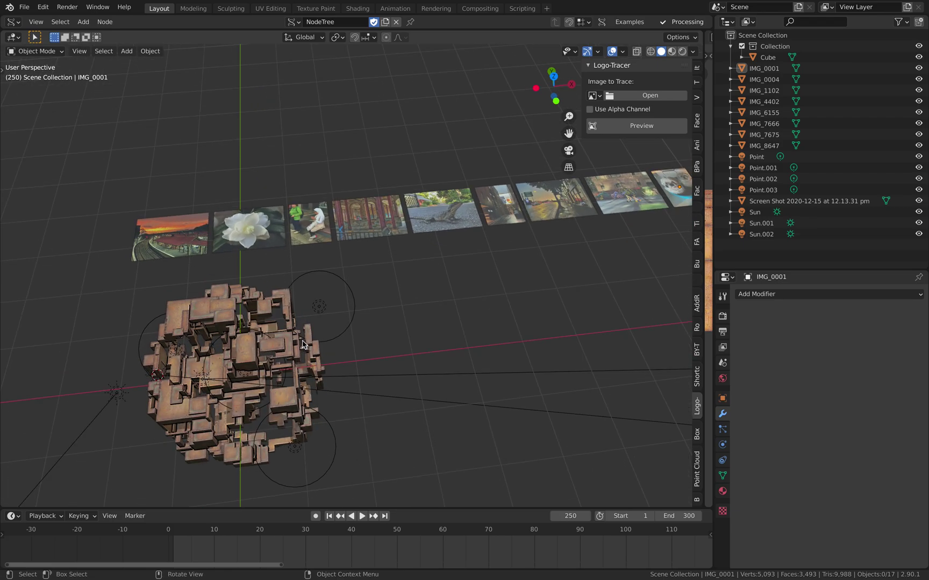
{"action": "middle_click_drag", "start_coordinate": [303, 344], "coordinate": [294, 318], "text": "shift"}
{"action": "middle_click_drag", "start_coordinate": [316, 356], "coordinate": [429, 243]}
{"action": "scroll", "coordinate": [310, 293], "scroll_direction": "up", "scroll_amount": 1}
{"action": "left_click", "coordinate": [288, 302]}
{"action": "middle_click_drag", "start_coordinate": [495, 217], "coordinate": [496, 251]}
{"action": "left_click", "coordinate": [496, 251]}
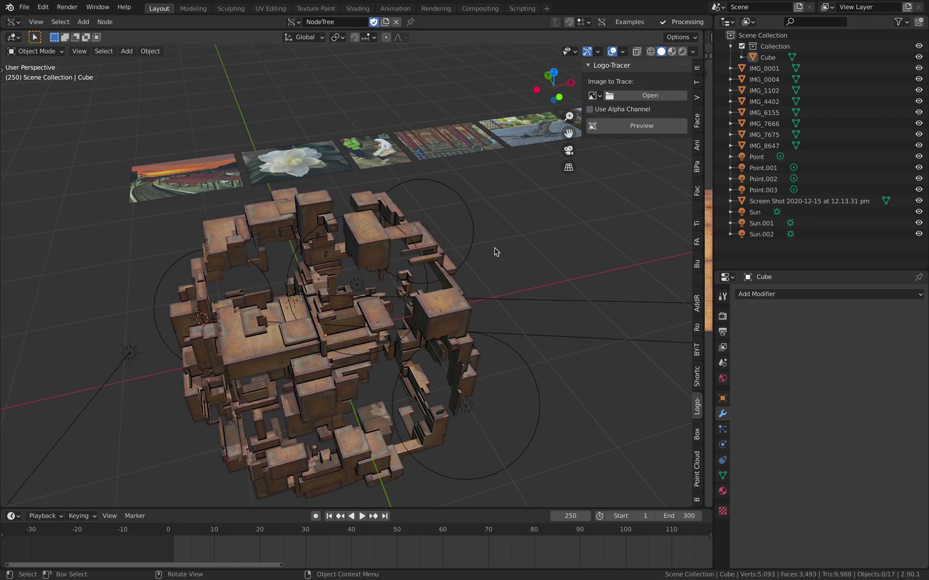
Hide the sidebar of the 3D viewport
{"action": "middle_click_drag", "start_coordinate": [387, 303], "coordinate": [465, 294]}
{"action": "key", "text": "n"}
{"action": "key", "text": "n"}
{"action": "key", "text": "n"}
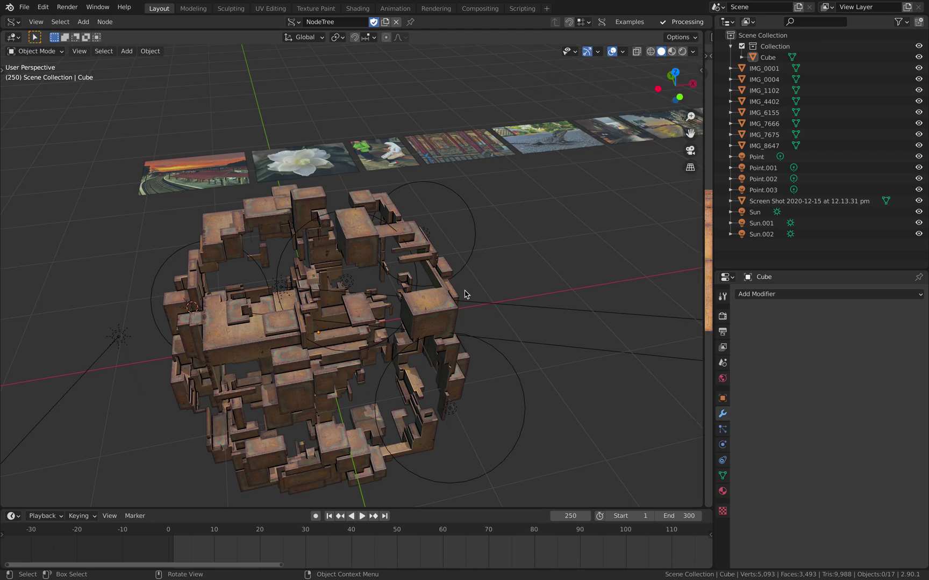
{"action": "key", "text": "n"}
{"action": "key", "text": "n"}
Show the 3D viewport's toolbar and widen it slightly beside the tool names
{"action": "key", "text": "t"}
{"action": "key", "text": "t"}
{"action": "key", "text": "t"}
{"action": "key", "text": "t"}
{"action": "key", "text": "t"}
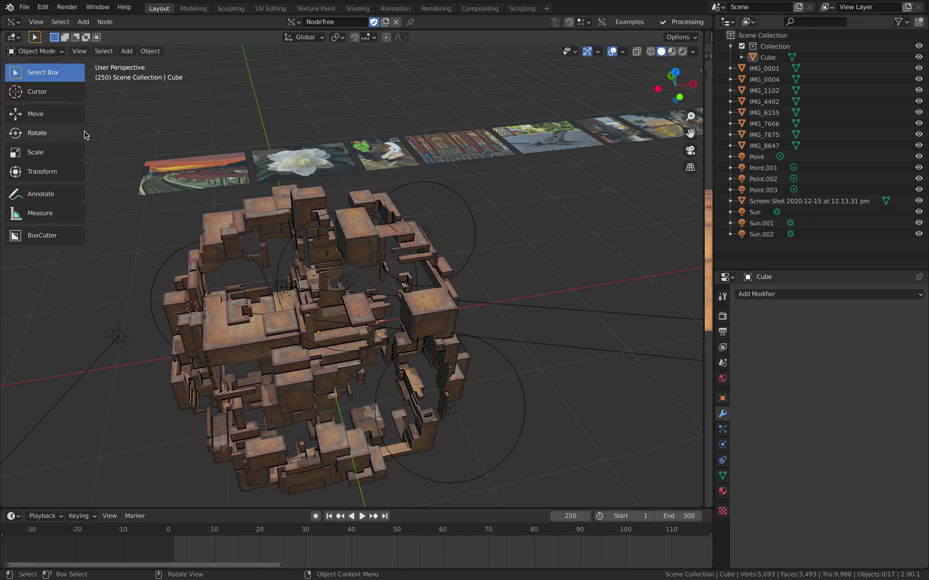
{"action": "left_click_drag", "start_coordinate": [88, 131], "coordinate": [121, 132]}
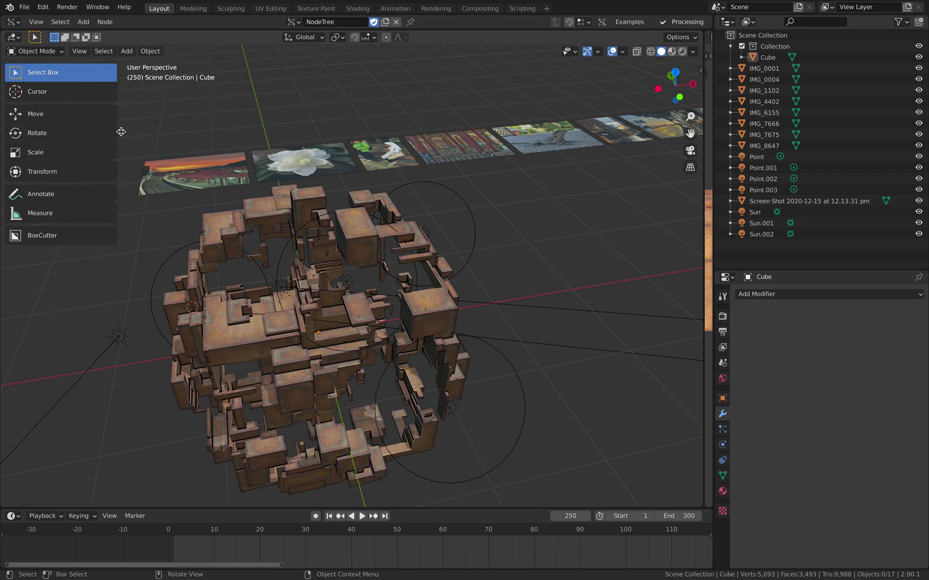
Switch back and forth between the Cursor and Select Box tools, finishing on Select Box
{"action": "left_click", "coordinate": [53, 94]}
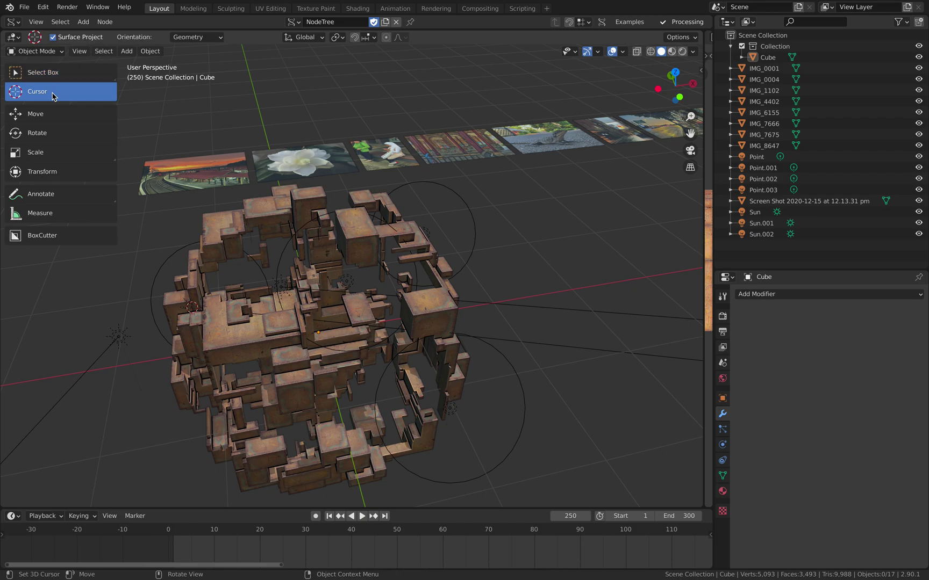
{"action": "left_click", "coordinate": [41, 72]}
{"action": "left_click", "coordinate": [57, 92]}
{"action": "left_click", "coordinate": [75, 75]}
{"action": "left_click", "coordinate": [75, 96]}
{"action": "left_click", "coordinate": [74, 75]}
{"action": "left_click", "coordinate": [72, 87]}
{"action": "left_click", "coordinate": [64, 75]}
Select the imported picture planes one after another, ending with the sunset Screen Shot plane
{"action": "middle_click_drag", "start_coordinate": [193, 154], "coordinate": [232, 164]}
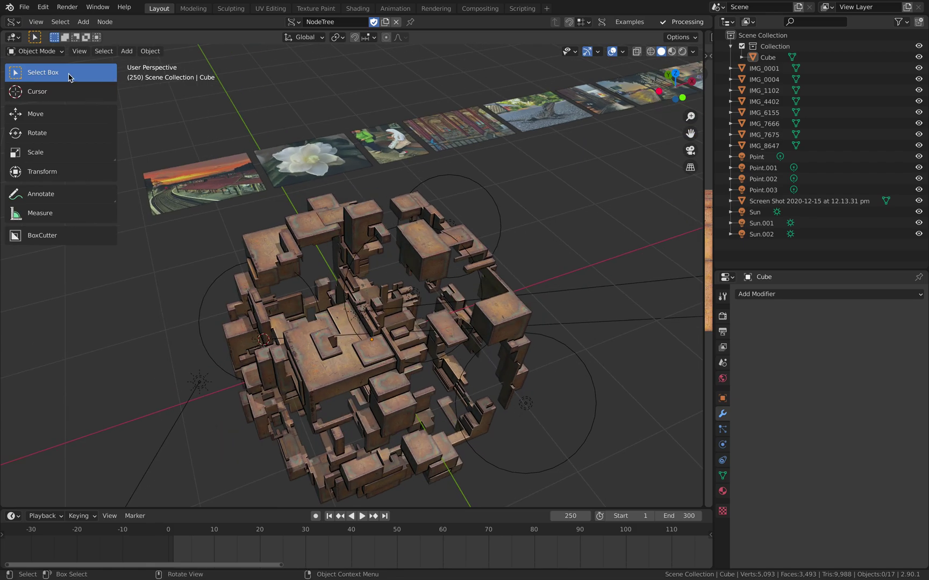
{"action": "left_click", "coordinate": [163, 184]}
{"action": "left_click", "coordinate": [289, 168]}
{"action": "left_click", "coordinate": [391, 138]}
{"action": "left_click", "coordinate": [468, 127]}
{"action": "left_click", "coordinate": [519, 109]}
{"action": "left_click", "coordinate": [235, 186]}
{"action": "left_click", "coordinate": [303, 161]}
{"action": "left_click", "coordinate": [390, 142]}
{"action": "left_click", "coordinate": [446, 130]}
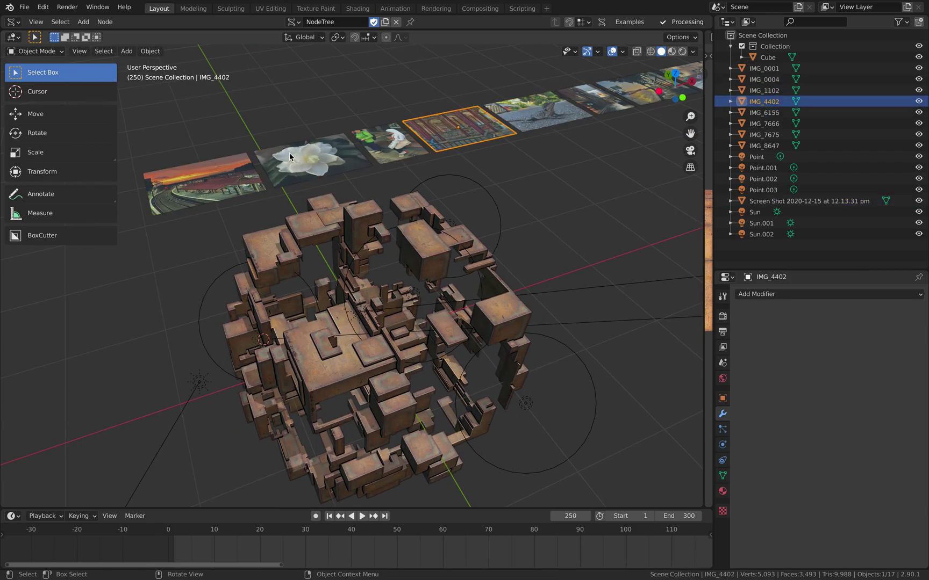
{"action": "left_click", "coordinate": [234, 168]}
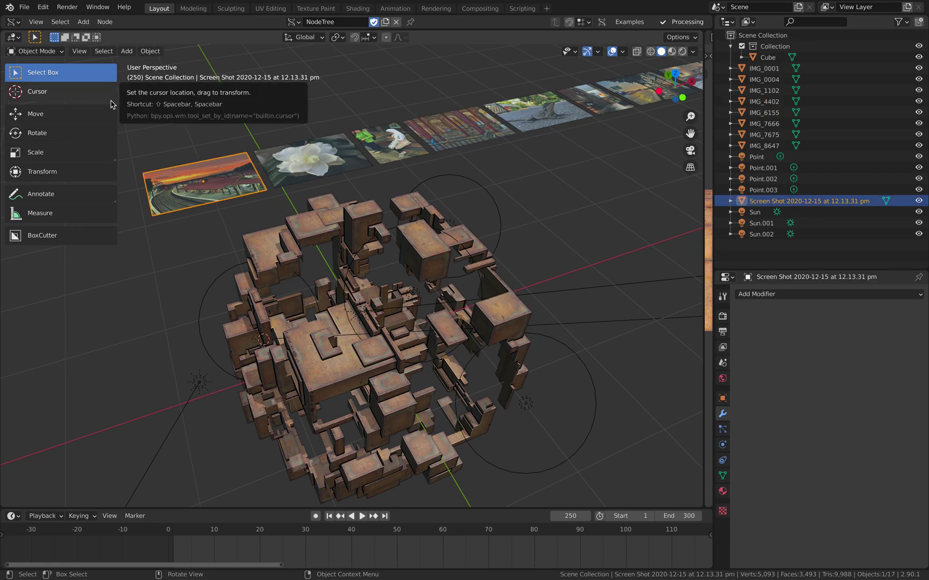
Activate the Cursor tool with its orientation set to Geometry, and clear the object selection
{"action": "left_click", "coordinate": [92, 97]}
{"action": "middle_click_drag", "start_coordinate": [275, 287], "coordinate": [385, 194]}
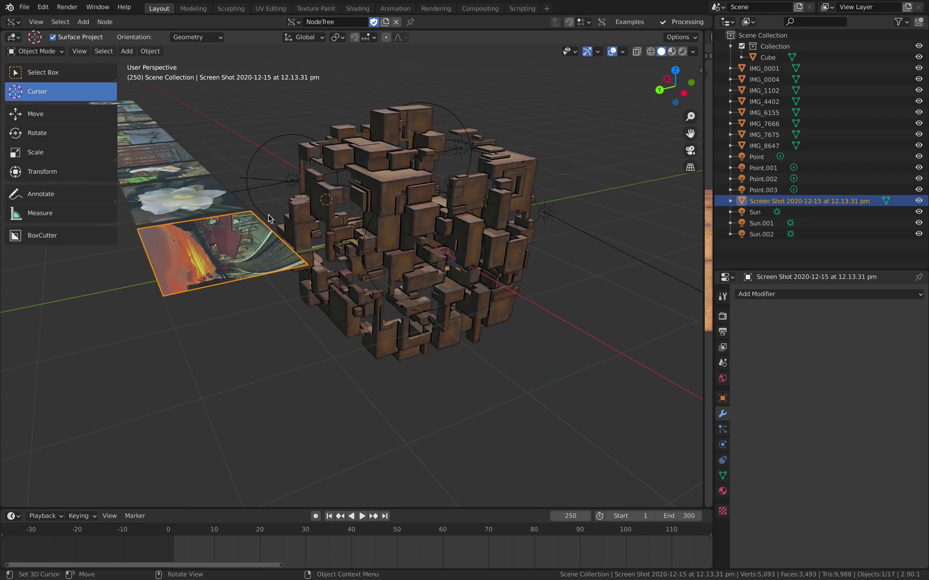
{"action": "middle_click_drag", "start_coordinate": [350, 217], "coordinate": [279, 166]}
{"action": "left_click", "coordinate": [195, 38]}
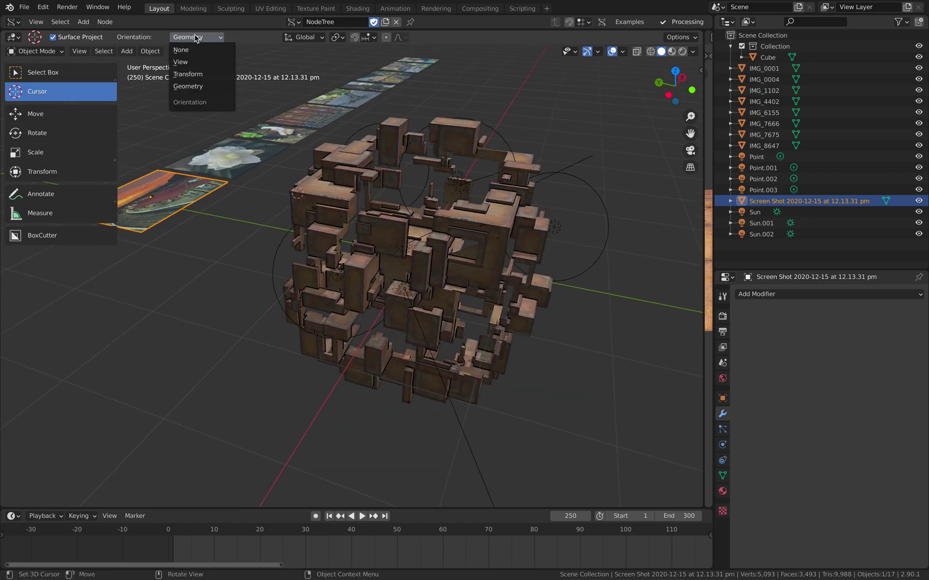
{"action": "left_click", "coordinate": [199, 86]}
{"action": "middle_click_drag", "start_coordinate": [376, 154], "coordinate": [221, 165]}
{"action": "key", "text": "alt+a"}
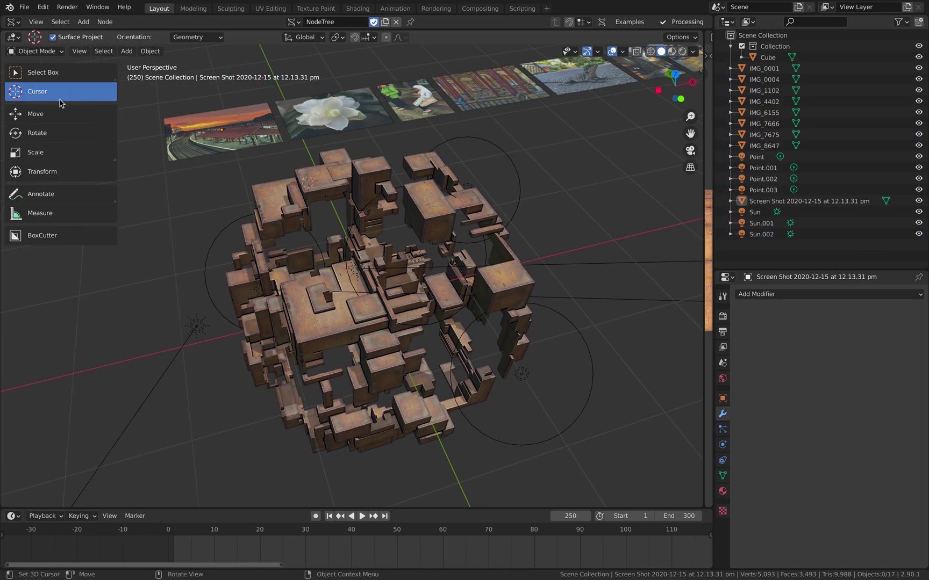
Place the 3D cursor on the top face of an upper corner block nearest the sunset picture
{"action": "middle_click_drag", "start_coordinate": [234, 200], "coordinate": [246, 198]}
{"action": "middle_click_drag", "start_coordinate": [303, 247], "coordinate": [275, 207]}
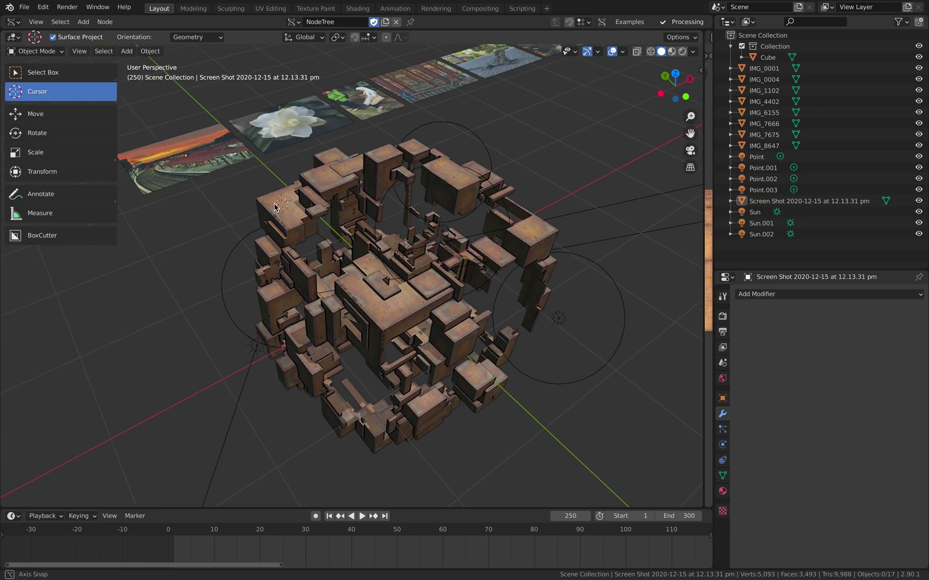
{"action": "middle_click_drag", "start_coordinate": [207, 160], "coordinate": [198, 142]}
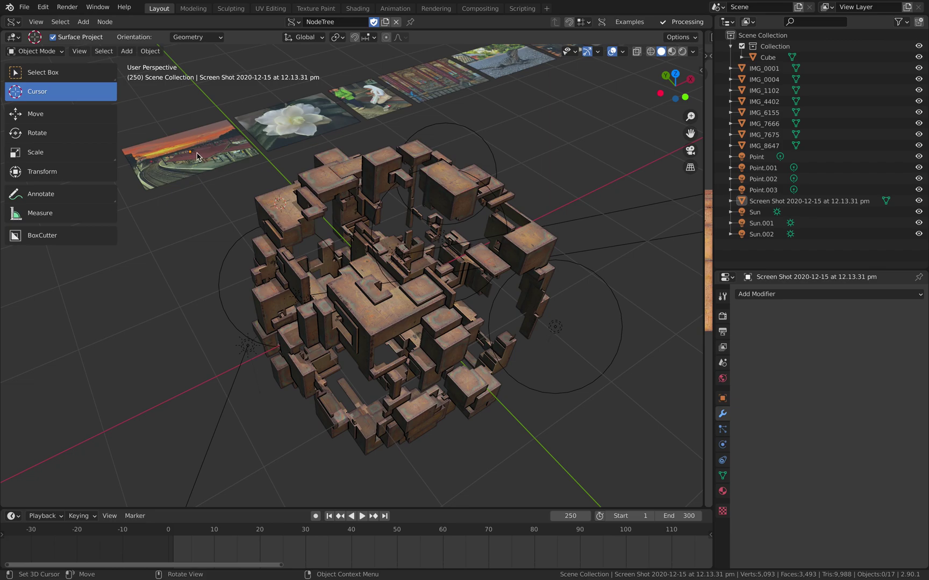
Re-place the 3D cursor on the upper corner block's top face and snap the sunset Screen Shot plane to it
{"action": "key", "text": "shift"}
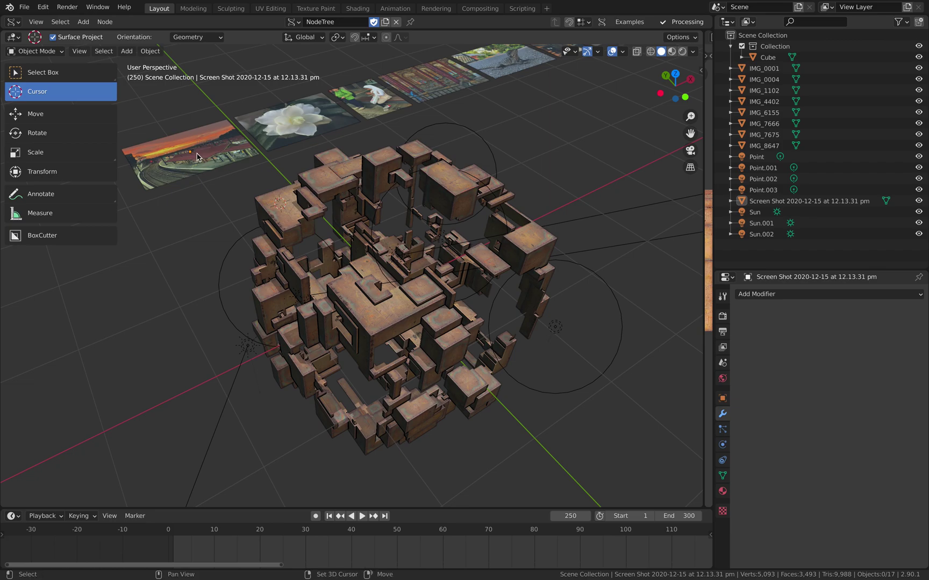
{"action": "right_click", "coordinate": [208, 156]}
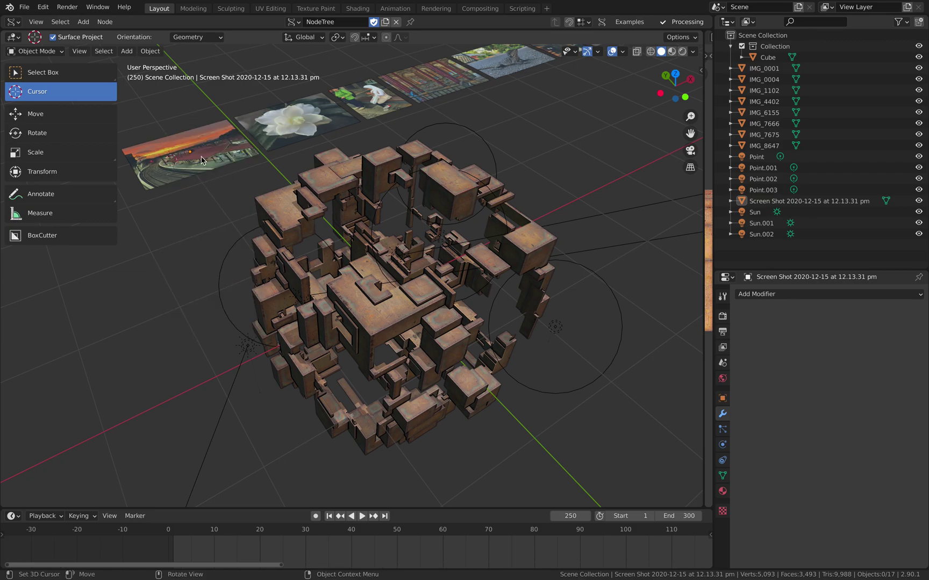
{"action": "right_click", "coordinate": [286, 209], "text": "shift"}
{"action": "left_click", "coordinate": [219, 163]}
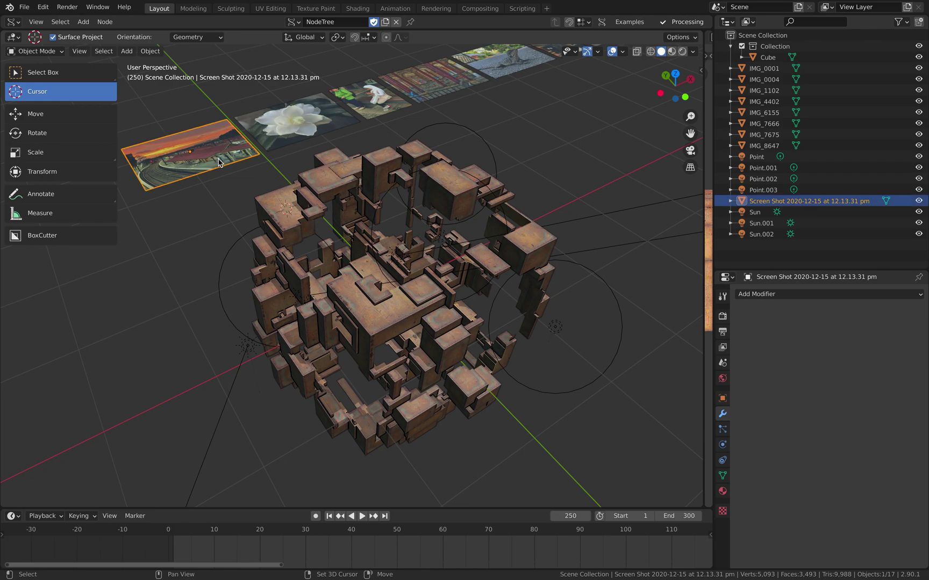
{"action": "middle_click_drag", "start_coordinate": [285, 206], "coordinate": [298, 204]}
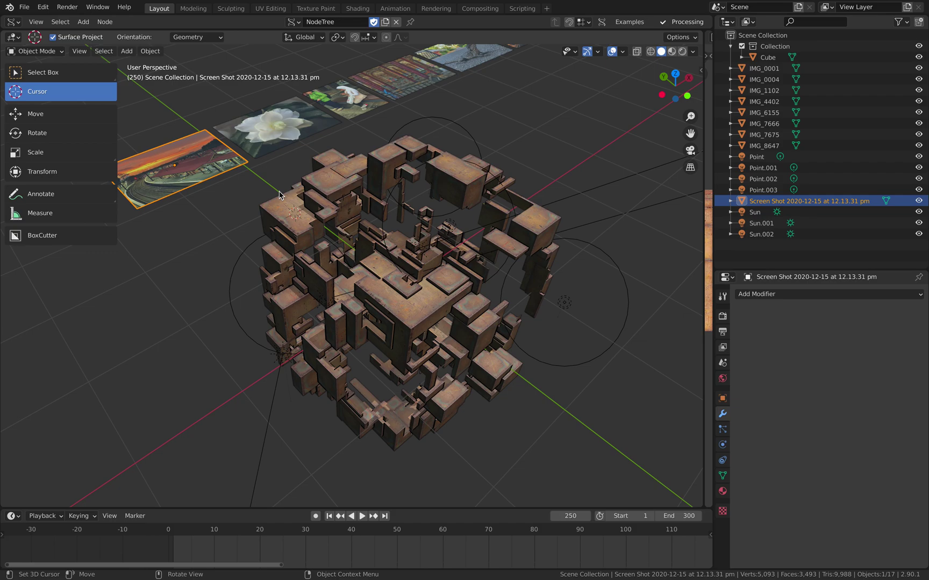
{"action": "middle_click_drag", "start_coordinate": [279, 194], "coordinate": [276, 196]}
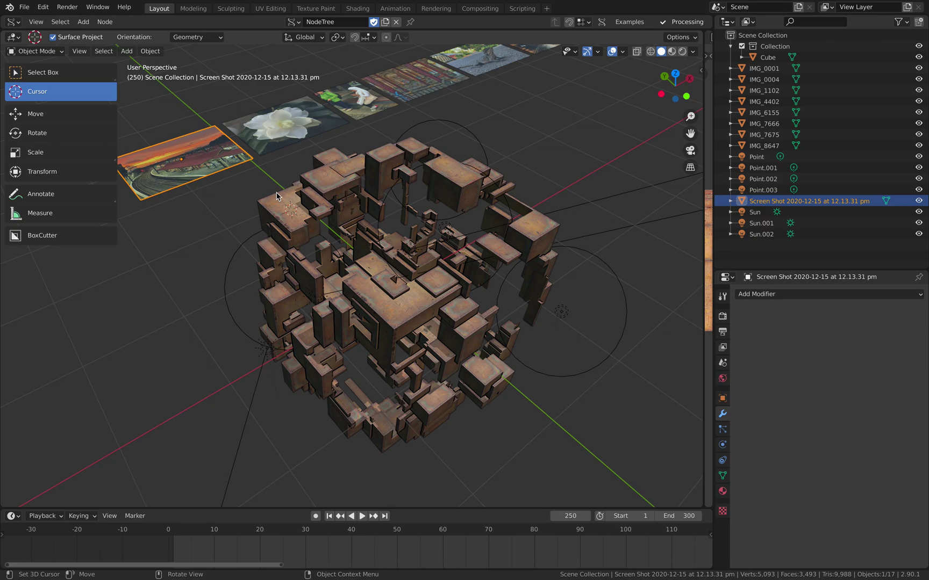
{"action": "key", "text": "F3"}
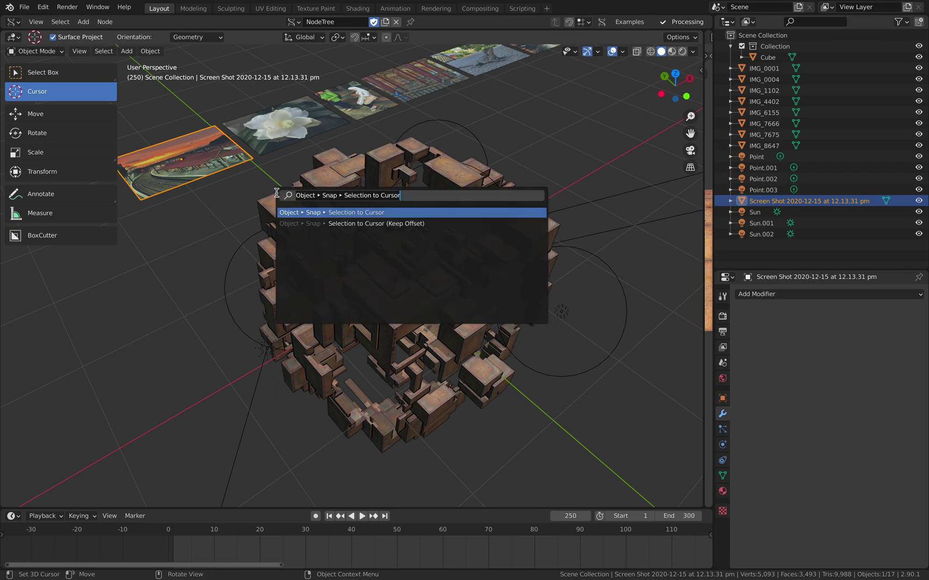
{"action": "left_click", "coordinate": [363, 212]}
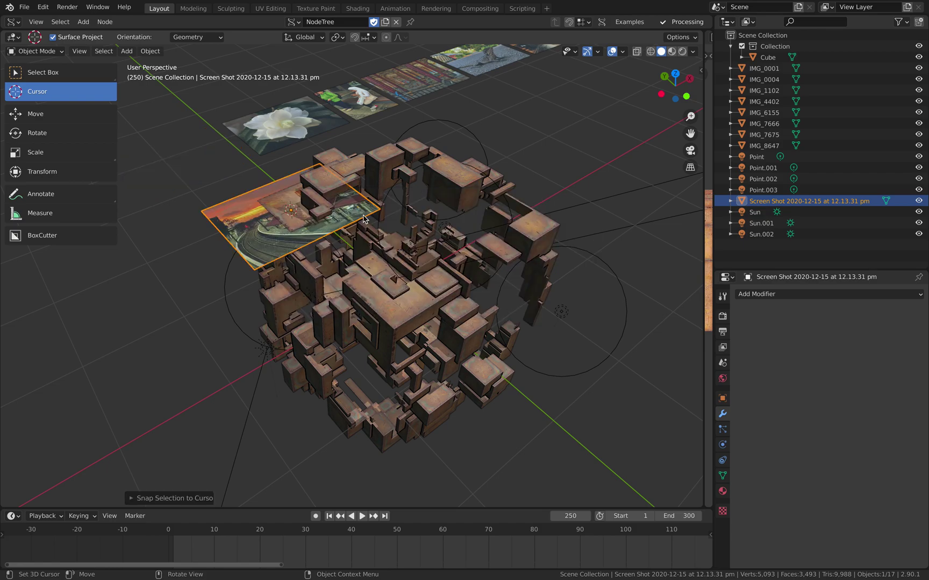
Scale the sunset plane down and raise it slightly along Z so it sits just above the block's top face
{"action": "scroll", "coordinate": [352, 219], "scroll_direction": "up", "scroll_amount": 5}
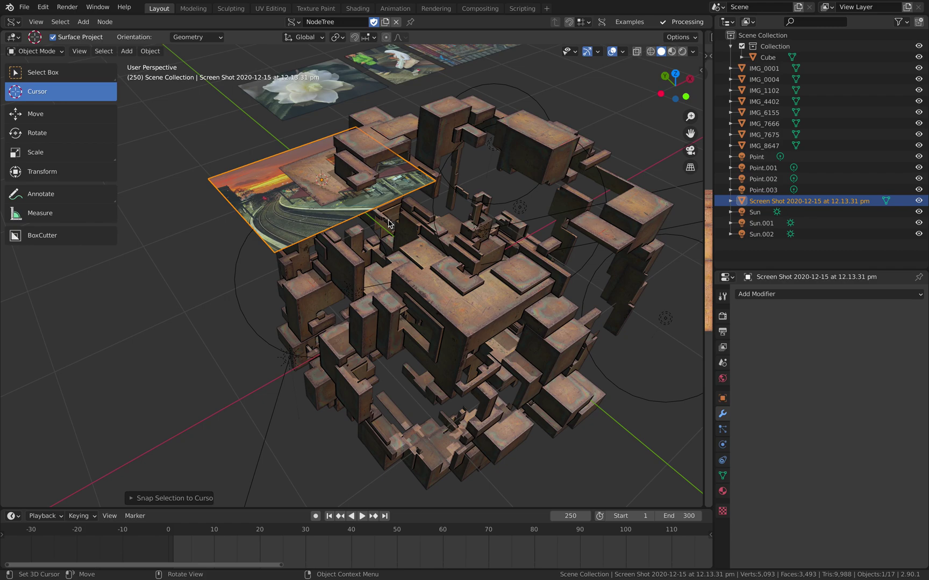
{"action": "key", "text": "s"}
{"action": "left_click", "coordinate": [412, 218]}
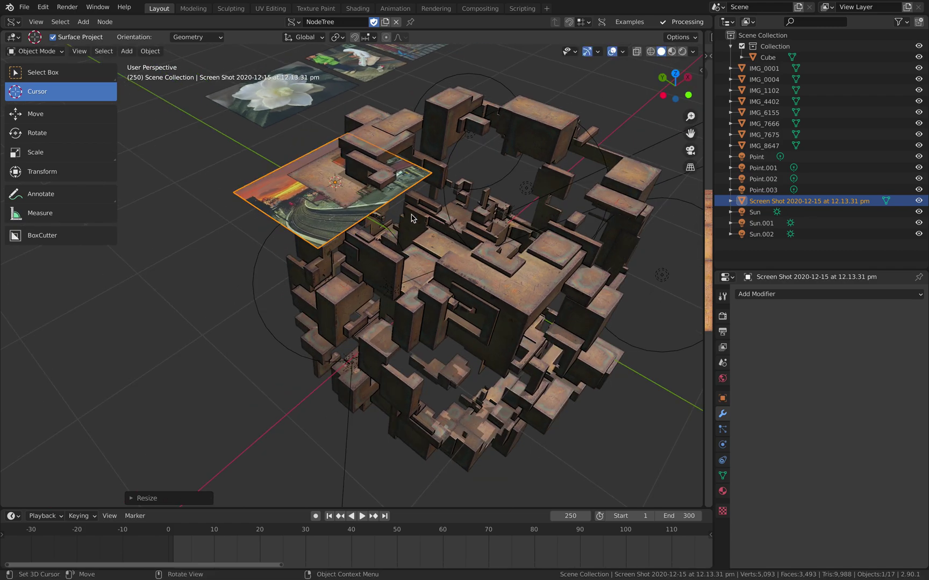
{"action": "left_click", "coordinate": [107, 114]}
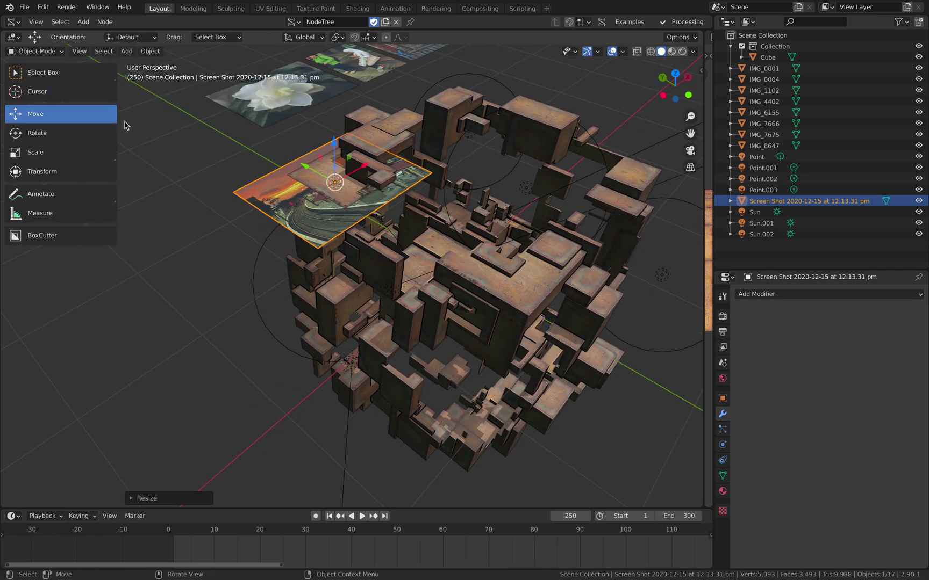
{"action": "left_click_drag", "start_coordinate": [334, 141], "coordinate": [334, 139]}
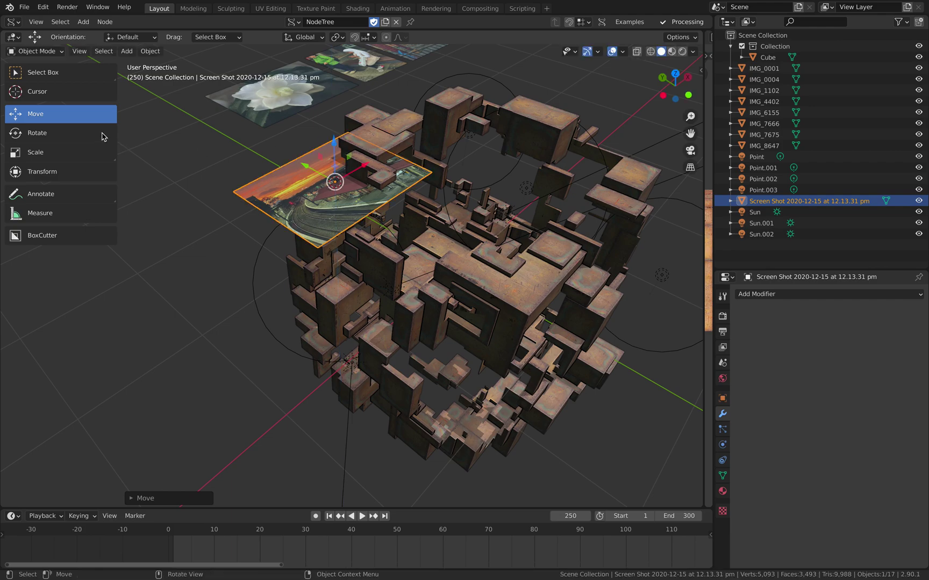
Rotate the sunset plane about its vertical axis on top of the corner block and undo the last extra adjustment
{"action": "left_click", "coordinate": [89, 136]}
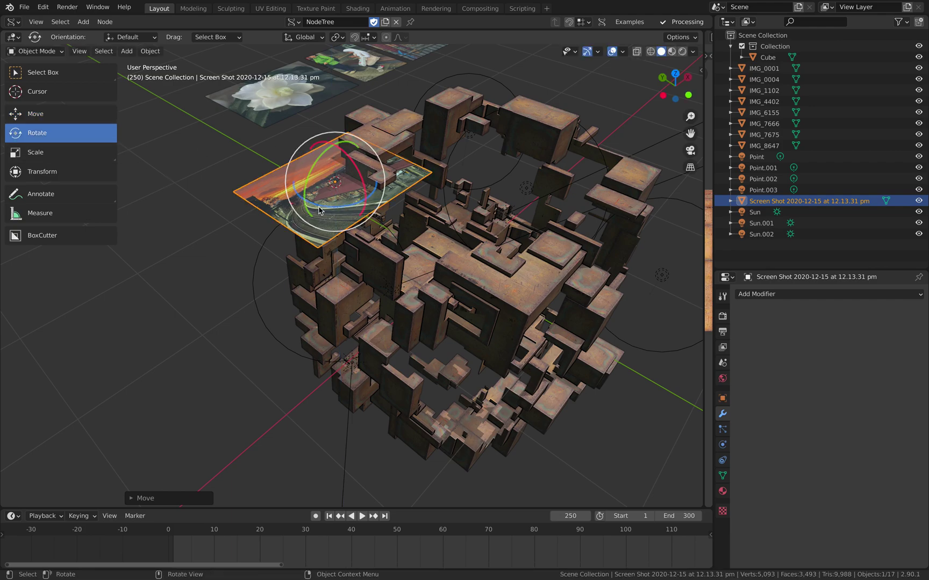
{"action": "left_click_drag", "start_coordinate": [345, 210], "coordinate": [293, 185]}
{"action": "middle_click_drag", "start_coordinate": [333, 205], "coordinate": [451, 252]}
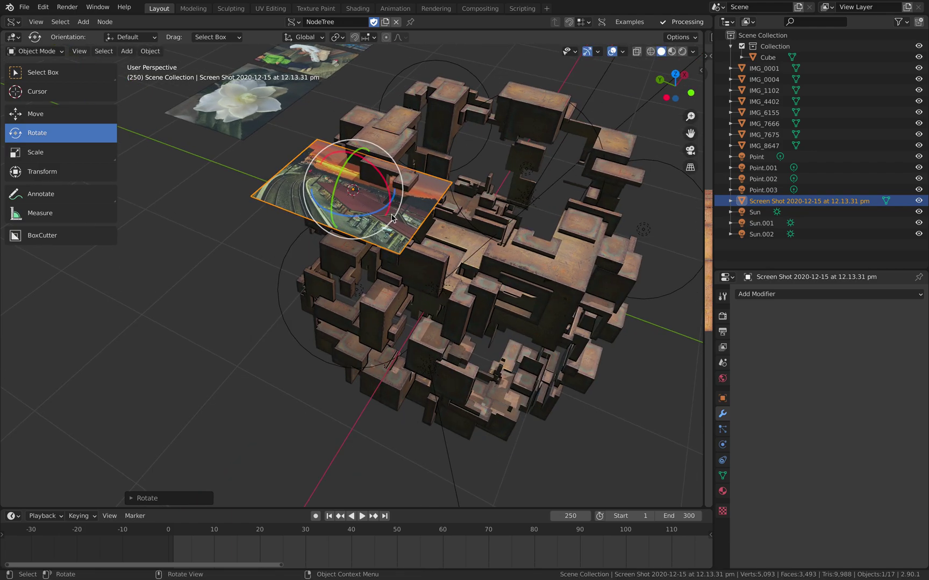
{"action": "left_click_drag", "start_coordinate": [375, 216], "coordinate": [398, 226]}
{"action": "key", "text": "ctrl+z"}
Clear the selection, activate the Cursor tool and place the 3D cursor on an outer block's vertical face on the structure's side
{"action": "left_click", "coordinate": [470, 110]}
{"action": "middle_click_drag", "start_coordinate": [470, 121], "coordinate": [450, 214], "text": "shift"}
{"action": "key", "text": "a"}
{"action": "key", "text": "a"}
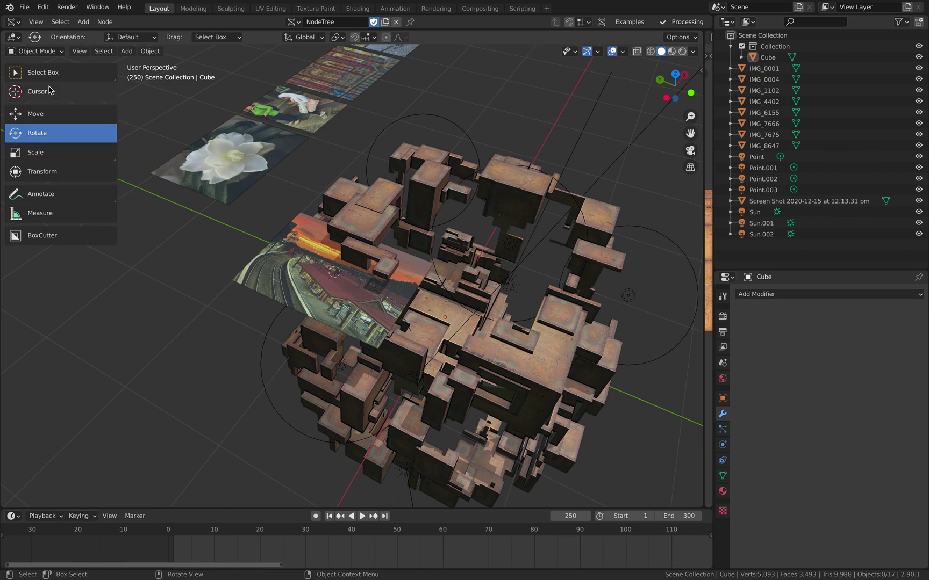
{"action": "left_click", "coordinate": [48, 92]}
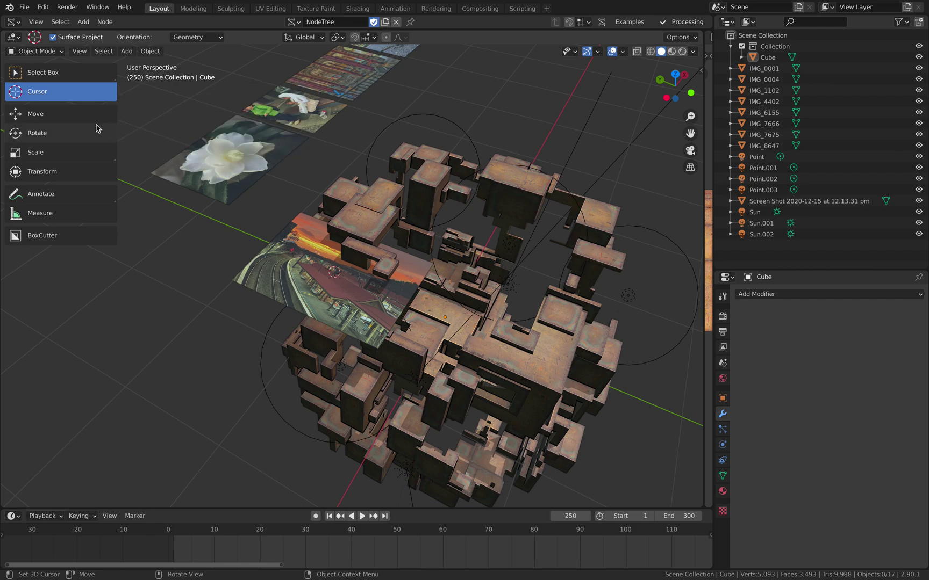
{"action": "middle_click_drag", "start_coordinate": [328, 177], "coordinate": [302, 182]}
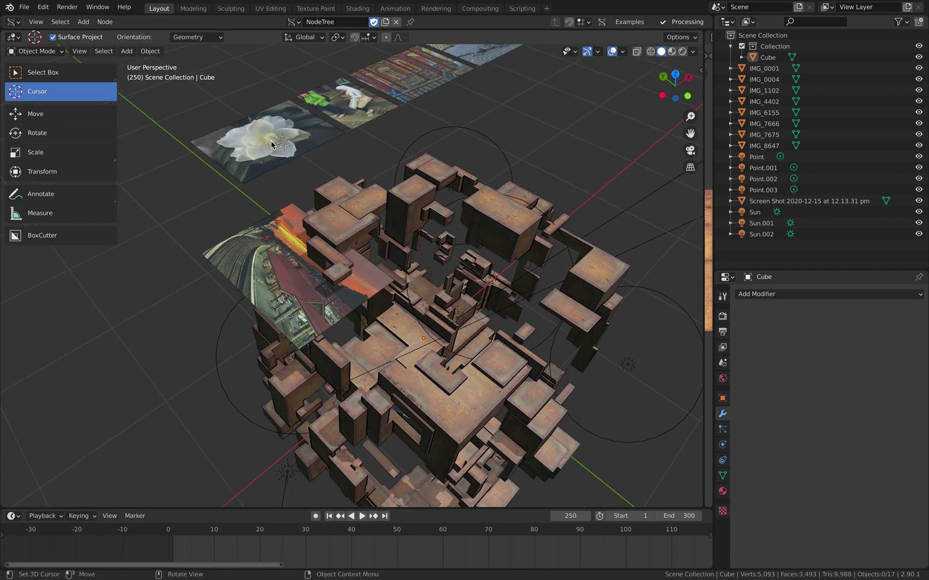
{"action": "middle_click_drag", "start_coordinate": [313, 202], "coordinate": [429, 191]}
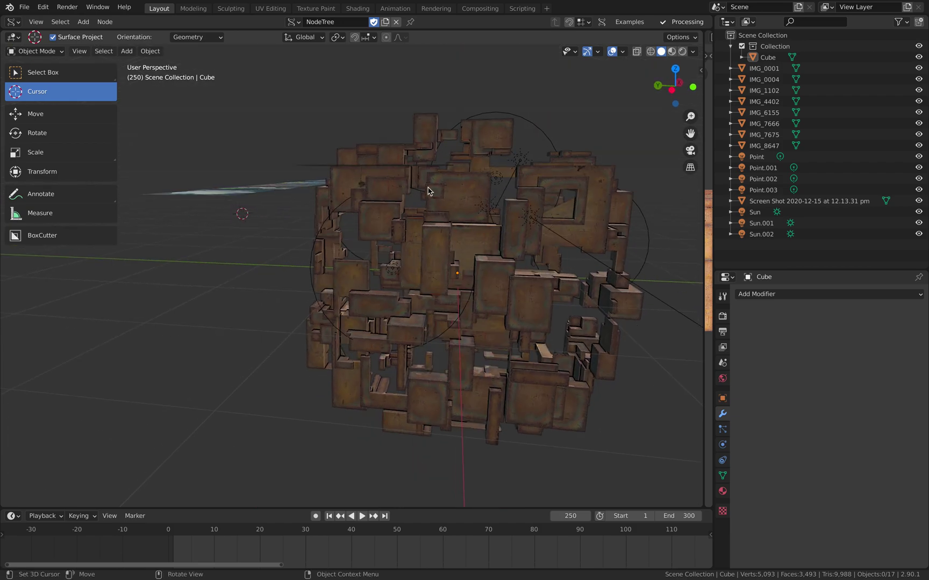
{"action": "middle_click_drag", "start_coordinate": [438, 262], "coordinate": [459, 287]}
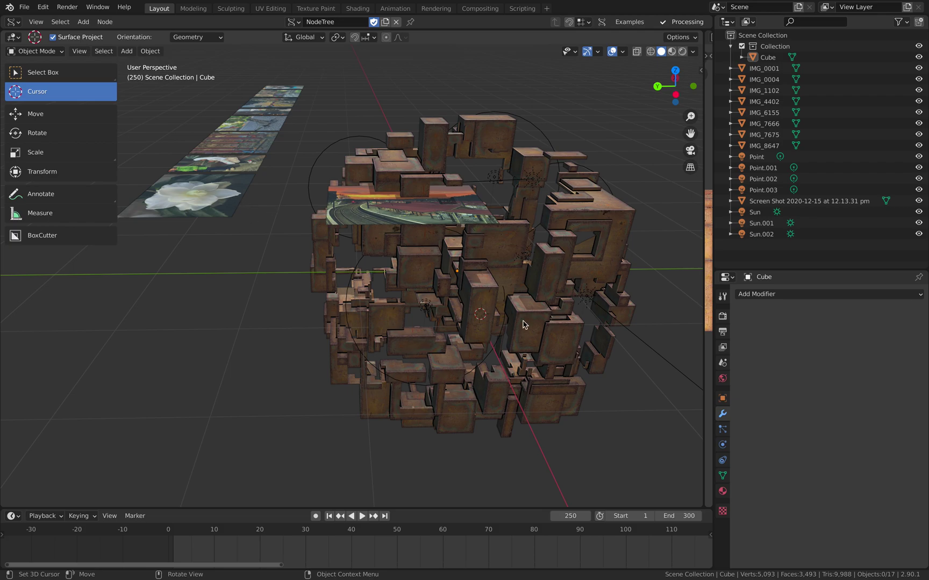
Select the white flower plane IMG_0004 and add the Selection to Cursor snap command to Quick Favorites
{"action": "left_click", "coordinate": [202, 197]}
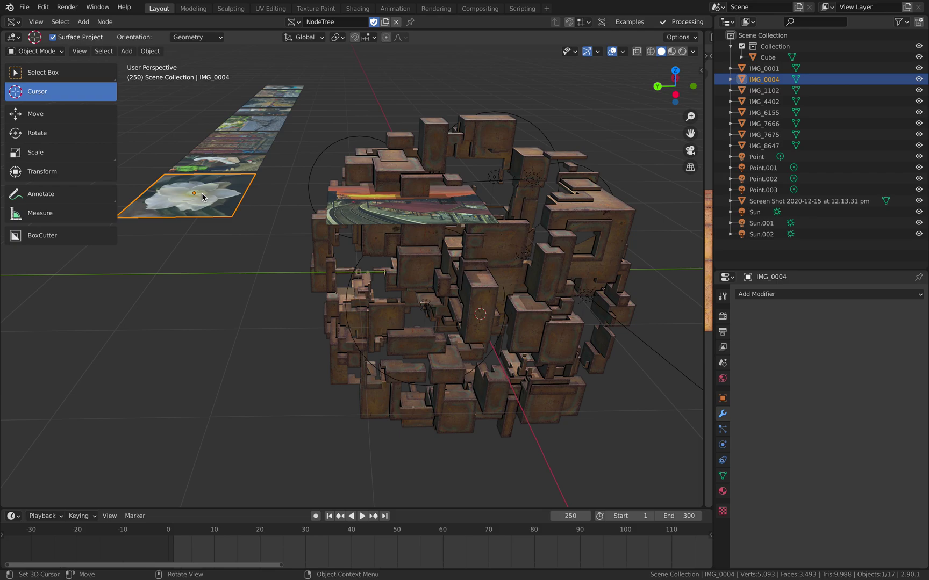
{"action": "middle_click_drag", "start_coordinate": [509, 328], "coordinate": [516, 326]}
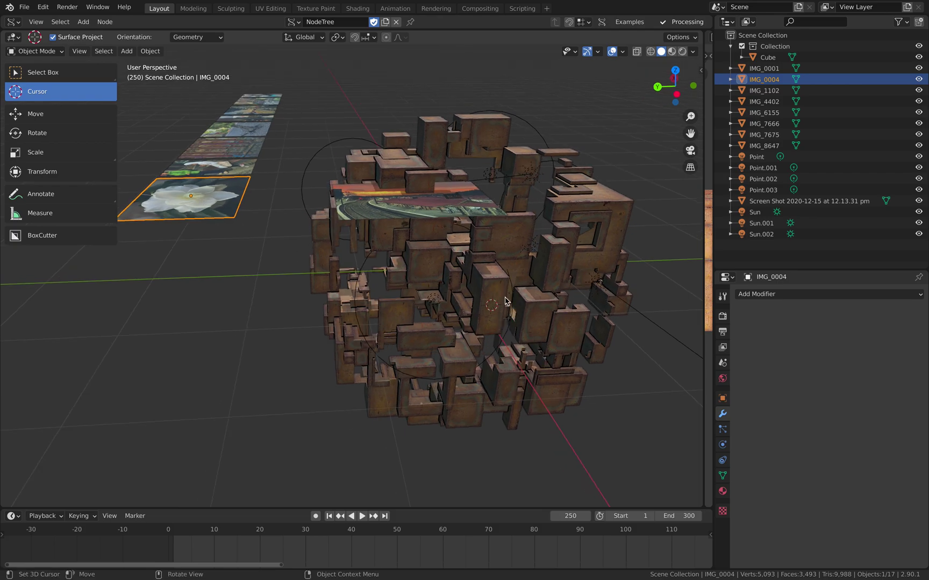
{"action": "key", "text": "F3"}
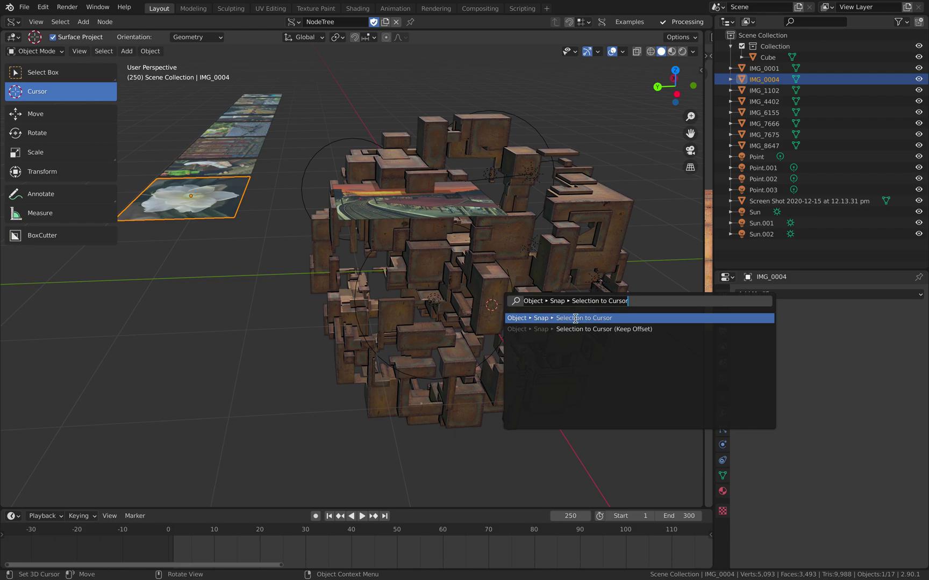
{"action": "right_click", "coordinate": [572, 320]}
{"action": "left_click", "coordinate": [371, 255]}
{"action": "middle_click_drag", "start_coordinate": [440, 264], "coordinate": [430, 264]}
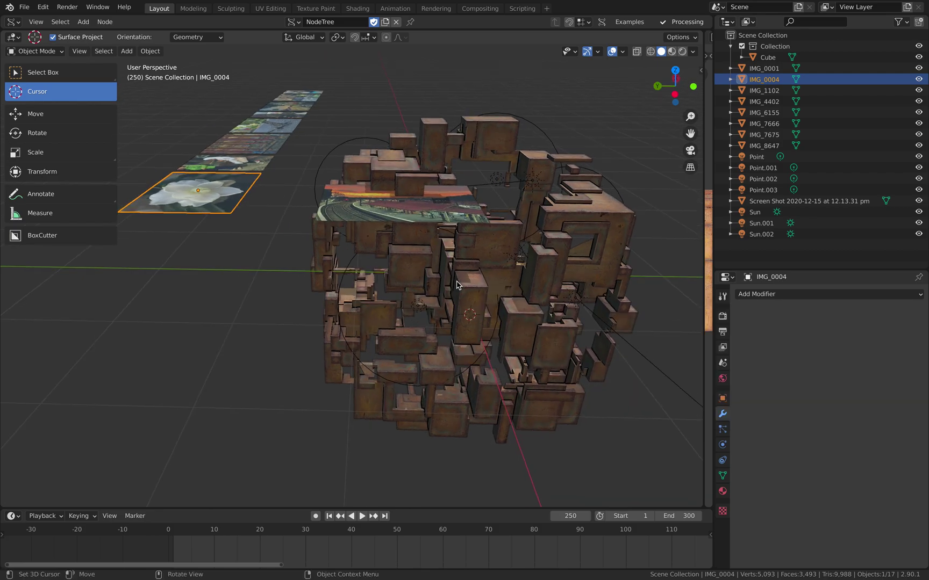
Snap the flower plane to the 3D cursor on the side block using the Quick Favorites command
{"action": "key", "text": "q"}
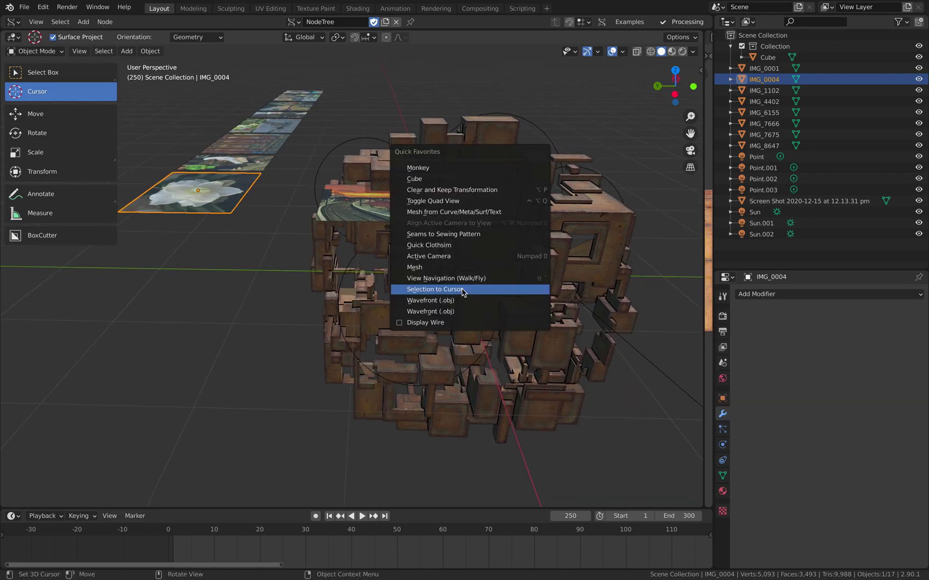
{"action": "left_click", "coordinate": [441, 293]}
{"action": "mouse_move", "coordinate": [442, 293]}
{"action": "middle_mouse_down"}
{"action": "mouse_move", "coordinate": [376, 292]}
{"action": "mouse_move", "coordinate": [458, 284]}
{"action": "middle_mouse_up"}
Add the IMG_1102 plane to the selection and snap the selected planes to the 3D cursor
{"action": "middle_click_drag", "start_coordinate": [425, 232], "coordinate": [493, 251]}
{"action": "left_click", "coordinate": [289, 255], "text": "shift"}
{"action": "key", "text": "q"}
{"action": "left_click", "coordinate": [381, 261]}
{"action": "scroll", "coordinate": [361, 236], "scroll_direction": "up", "scroll_amount": 2}
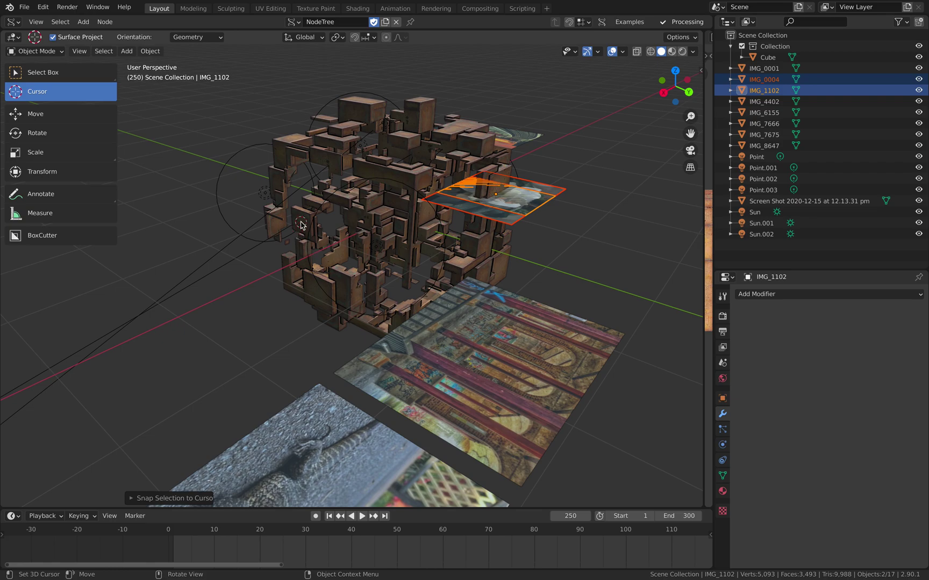
Add the IMG_4402 plane to the selection and snap all selected planes to the 3D cursor on another block
{"action": "left_click", "coordinate": [500, 334], "text": "shift"}
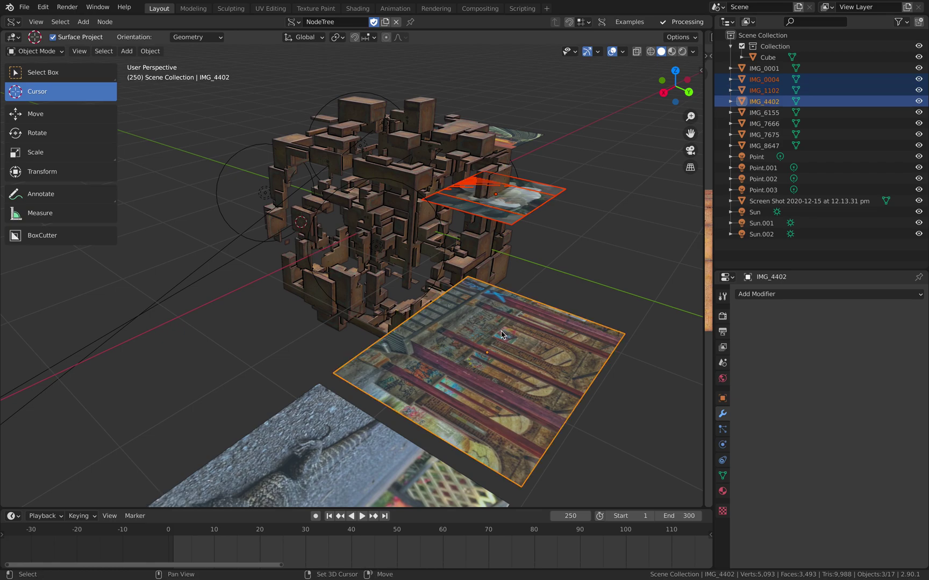
{"action": "key", "text": "shift+s"}
{"action": "key", "text": "8"}
{"action": "scroll", "coordinate": [423, 354], "scroll_direction": "down", "scroll_amount": 2}
{"action": "middle_click_drag", "start_coordinate": [409, 344], "coordinate": [455, 305]}
{"action": "middle_click_drag", "start_coordinate": [367, 311], "coordinate": [442, 295]}
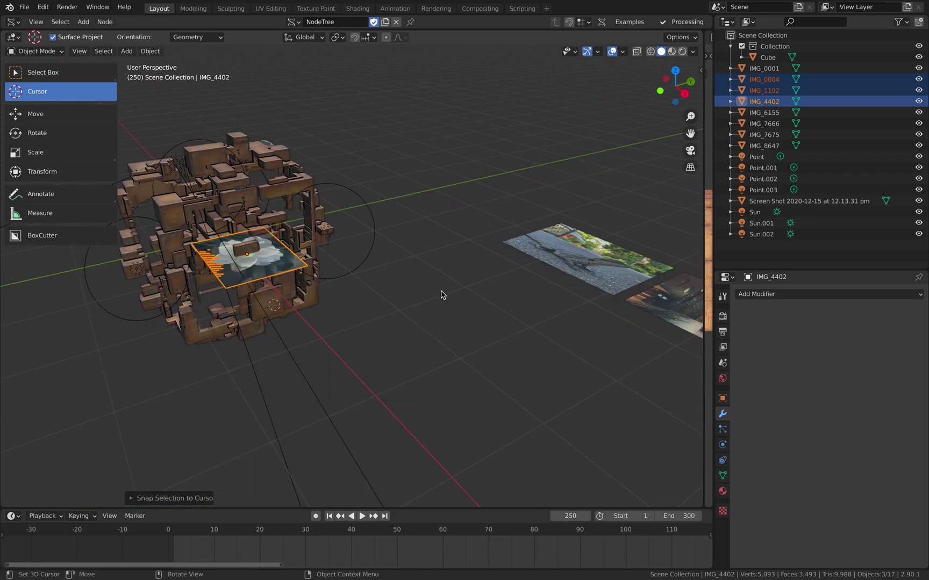
Try snapping IMG_6155 together with the other selected planes to the 3D cursor on a lower block, and undo the snap
{"action": "left_click", "coordinate": [558, 257], "text": "shift"}
{"action": "key", "text": "shift+s"}
{"action": "left_click", "coordinate": [431, 338]}
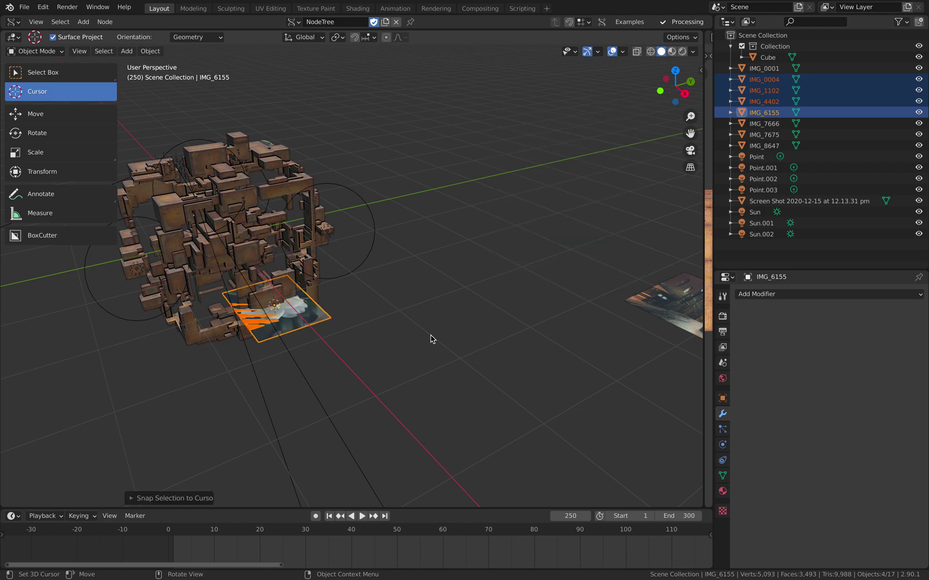
{"action": "middle_click_drag", "start_coordinate": [431, 338], "coordinate": [424, 282]}
{"action": "key", "text": "ctrl+z"}
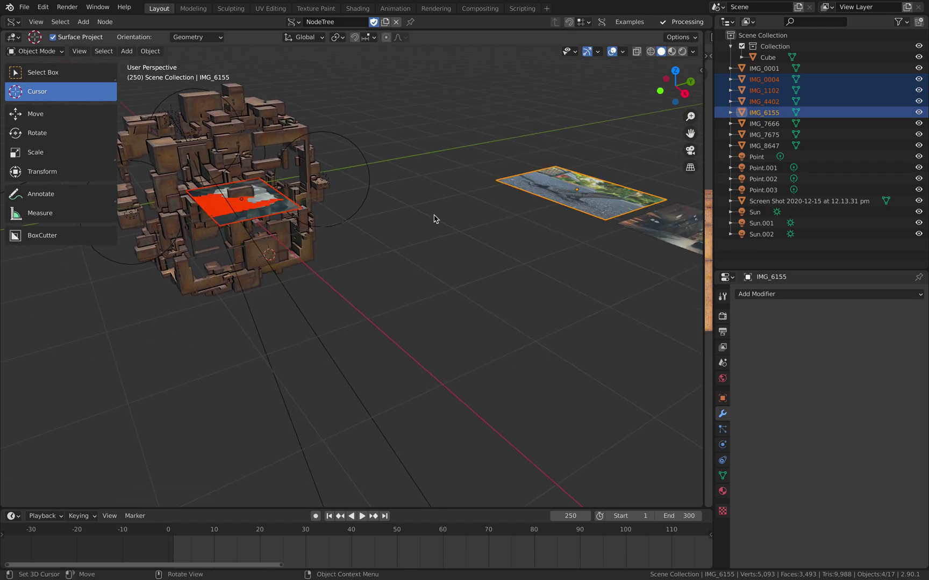
Clear the whole selection and select only the IMG_6155 plane
{"action": "key", "text": "a"}
{"action": "key", "text": "alt+a"}
{"action": "key", "text": "a"}
{"action": "key", "text": "alt+a"}
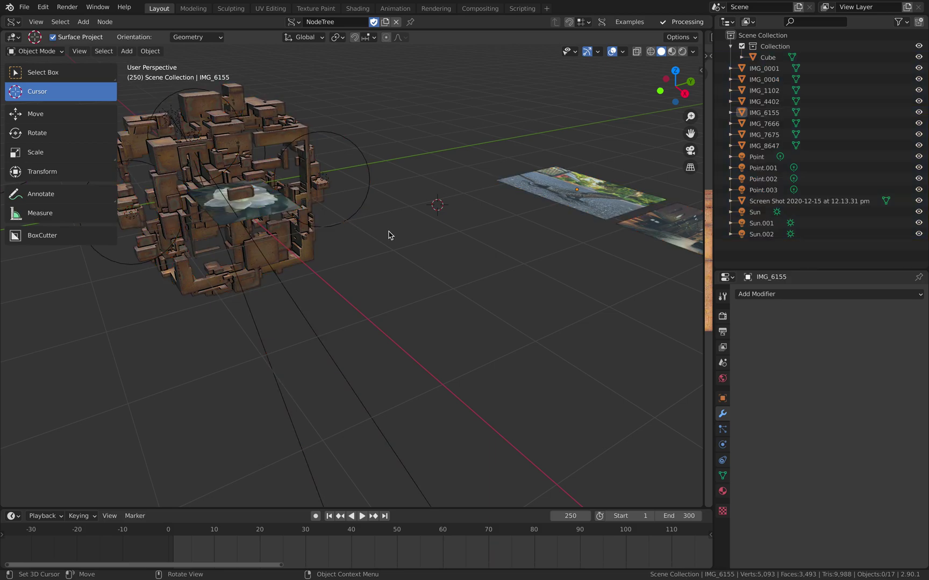
{"action": "left_click", "coordinate": [544, 189]}
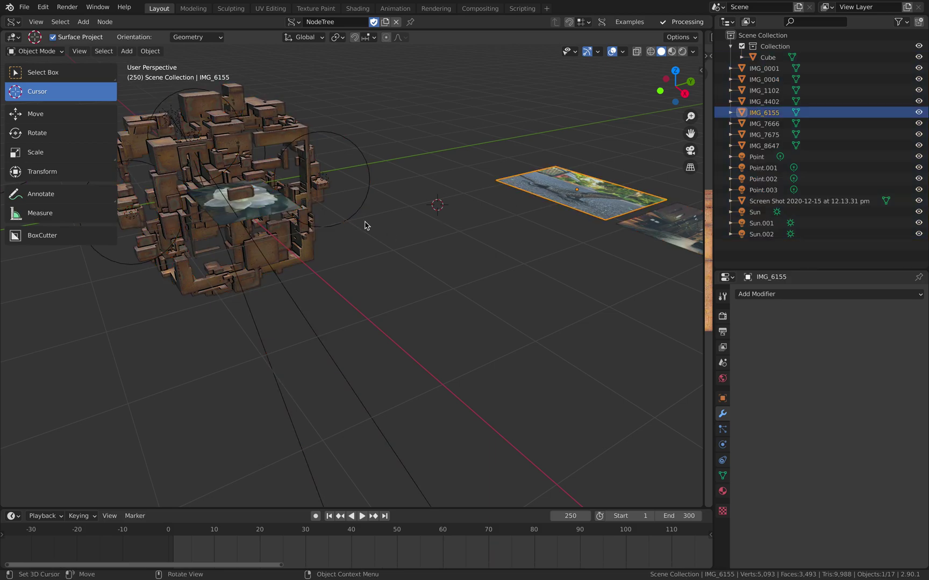
Place the 3D cursor on a lower outer block's vertical face and snap the IMG_6155 plane to it
{"action": "left_click", "coordinate": [263, 254]}
{"action": "key", "text": "q"}
{"action": "left_click", "coordinate": [416, 226]}
{"action": "middle_click_drag", "start_coordinate": [351, 244], "coordinate": [349, 243]}
{"action": "scroll", "coordinate": [449, 265], "scroll_direction": "up", "scroll_amount": 3}
{"action": "mouse_move", "coordinate": [349, 243]}
{"action": "middle_mouse_down", "text": "shift"}
{"action": "mouse_move", "coordinate": [449, 264]}
{"action": "mouse_move", "coordinate": [449, 245]}
{"action": "mouse_move", "coordinate": [361, 230]}
{"action": "middle_mouse_up", "text": "shift"}
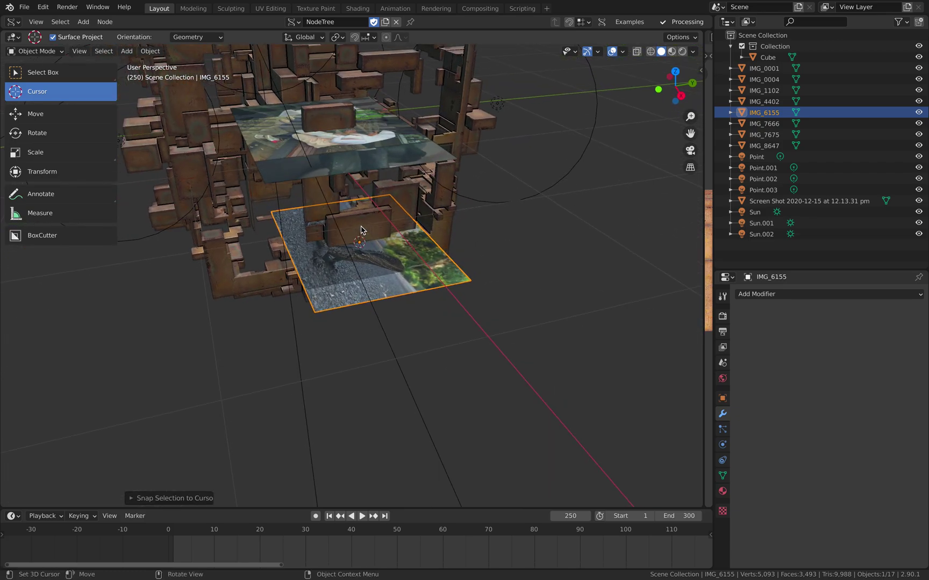
Rotate the IMG_6155 plane upright, parallel to the block's vertical face, with the greenery at its upper edge
{"action": "key", "text": "shift+space"}
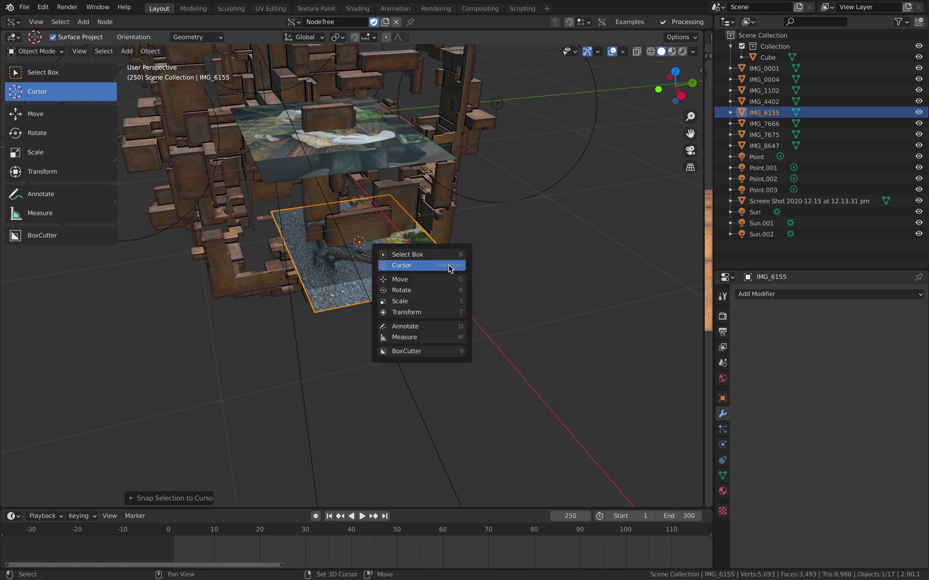
{"action": "key", "text": "r"}
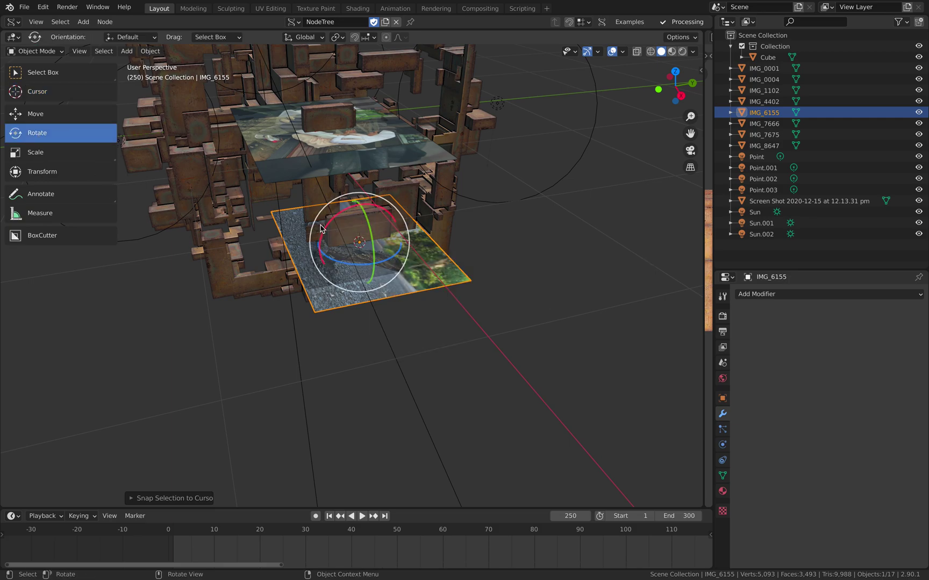
{"action": "left_click_drag", "start_coordinate": [331, 229], "coordinate": [390, 262]}
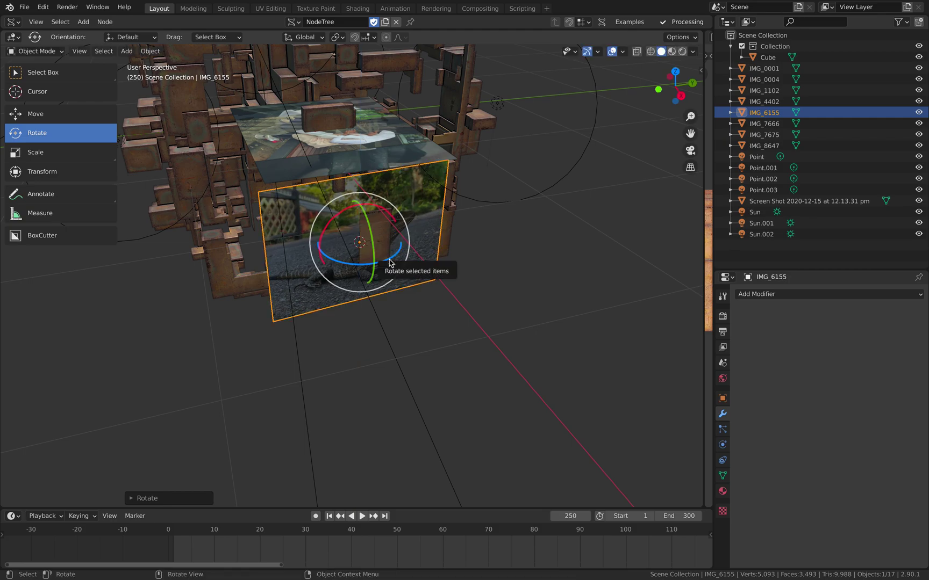
{"action": "key", "text": "z"}
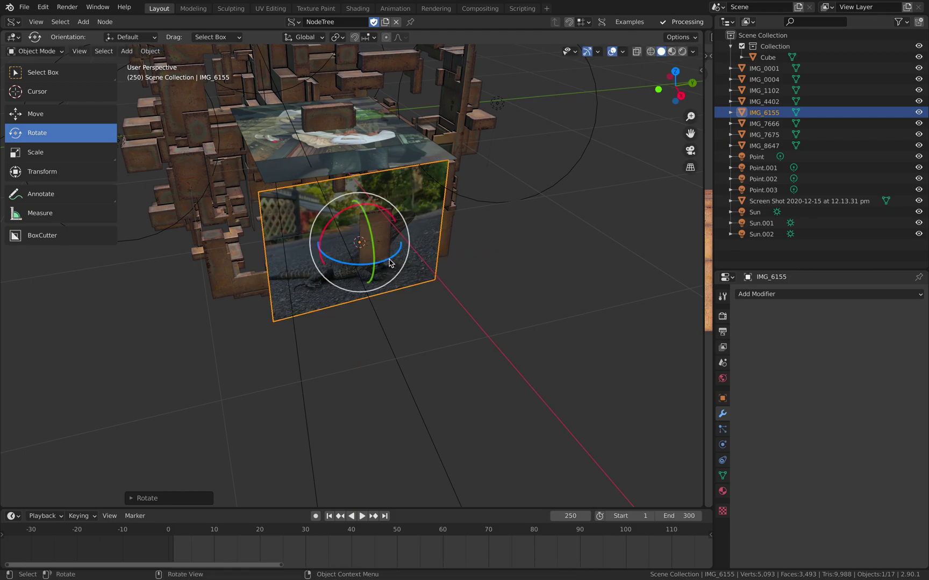
Undo the last rotation of the IMG_6155 plane and turn it about the vertical axis to lie parallel to the block's outer face
{"action": "key", "text": "ctrl+z"}
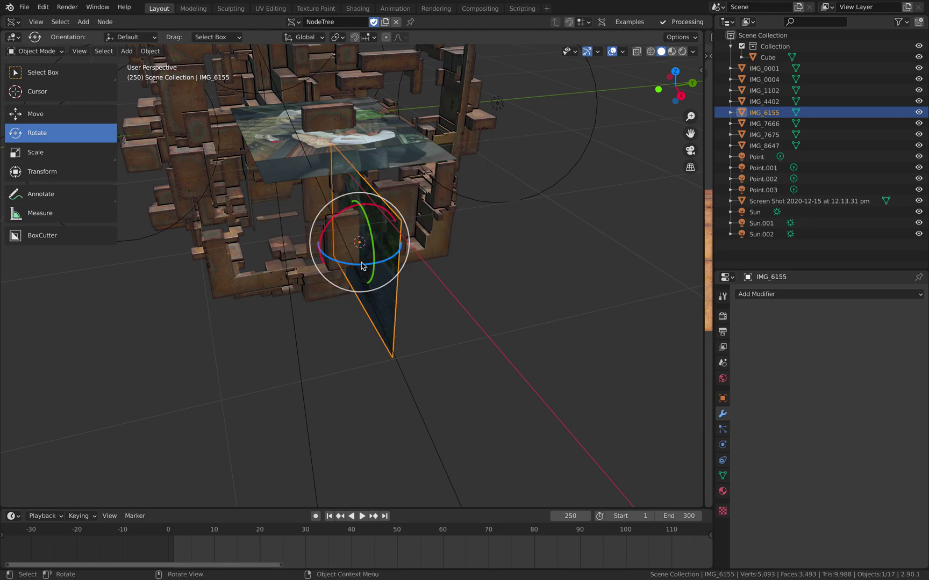
{"action": "left_click_drag", "start_coordinate": [353, 267], "coordinate": [391, 274]}
{"action": "middle_click_drag", "start_coordinate": [406, 302], "coordinate": [425, 300]}
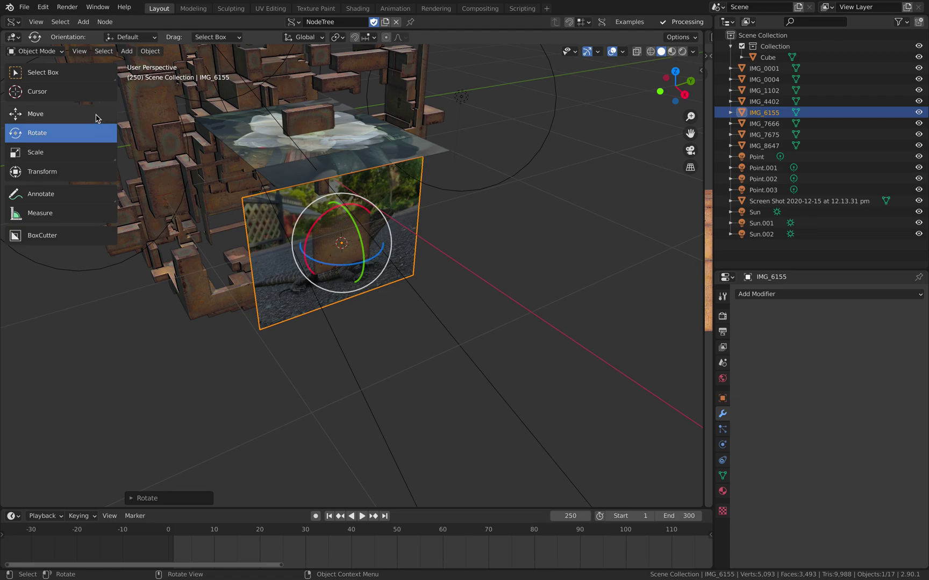
Move the IMG_6155 plane slightly outward so it sits just in front of the block's face
{"action": "left_click", "coordinate": [95, 115]}
{"action": "left_click_drag", "start_coordinate": [368, 267], "coordinate": [368, 263]}
{"action": "middle_click_drag", "start_coordinate": [456, 218], "coordinate": [506, 273], "text": "shift"}
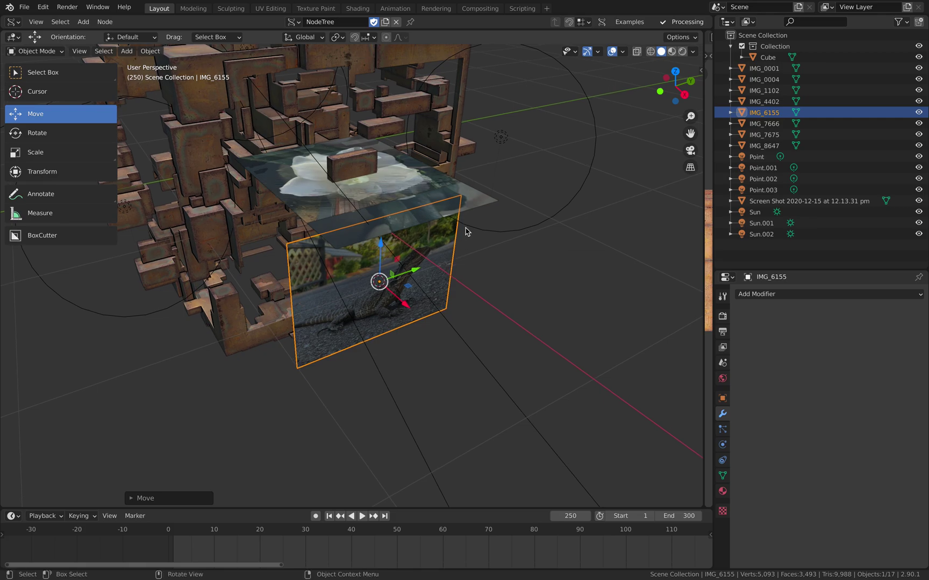
Select the IMG_0004 flower plane and rotate it upright, parallel to the IMG_6155 plane below it
{"action": "left_click", "coordinate": [471, 205]}
{"action": "middle_click_drag", "start_coordinate": [471, 206], "coordinate": [411, 239]}
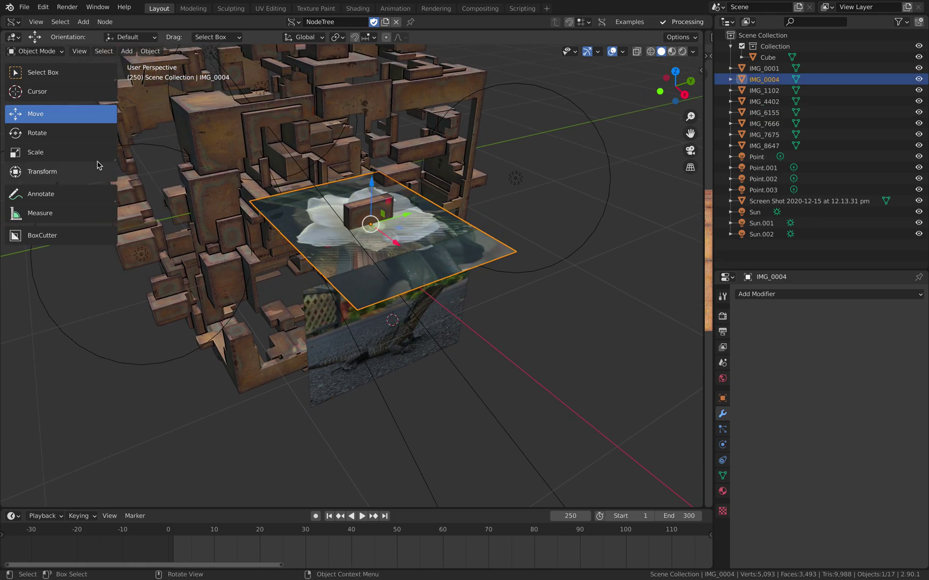
{"action": "left_click", "coordinate": [63, 135]}
{"action": "left_click_drag", "start_coordinate": [342, 210], "coordinate": [379, 233]}
{"action": "middle_click_drag", "start_coordinate": [432, 257], "coordinate": [469, 245]}
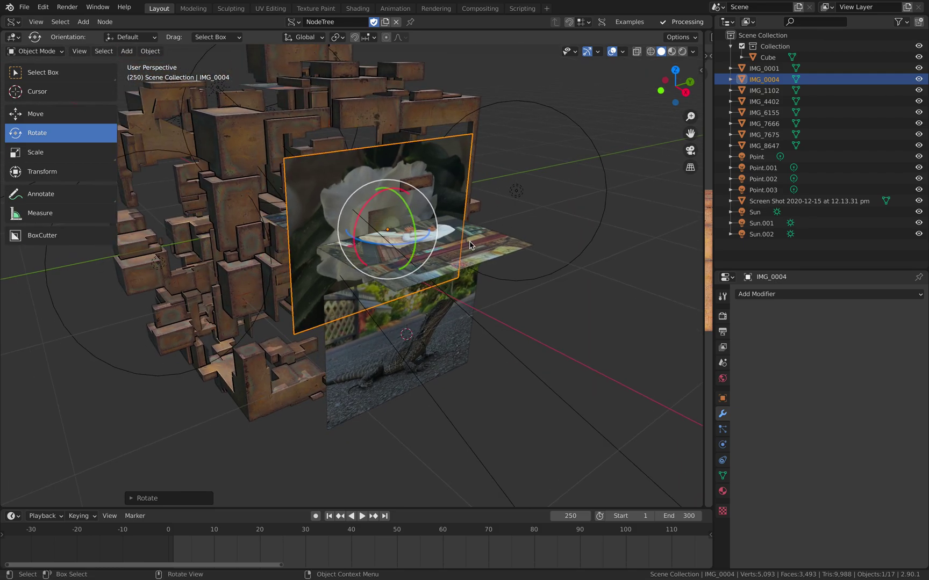
Scale the IMG_0004 flower plane down uniformly around its block and clear the selection
{"action": "key", "text": "s"}
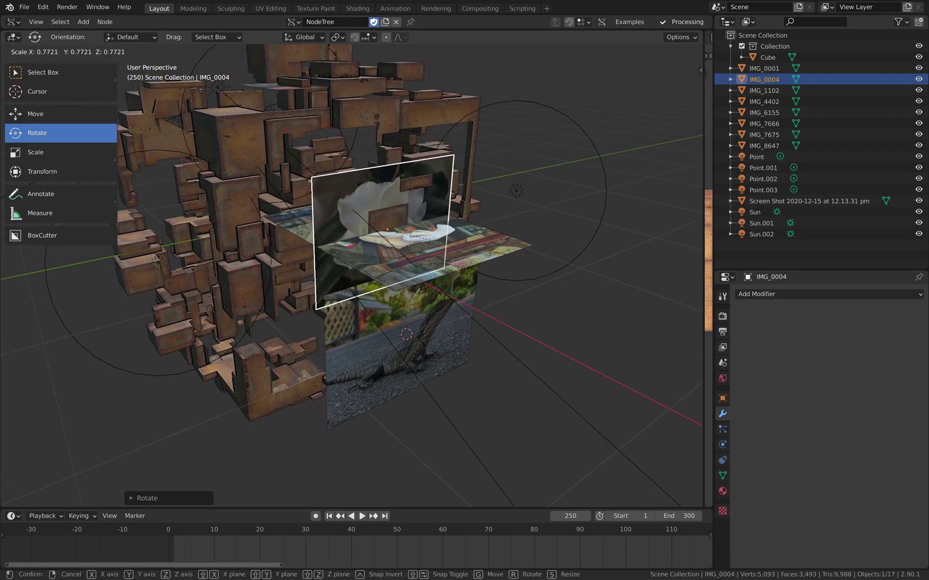
{"action": "left_click", "coordinate": [454, 239]}
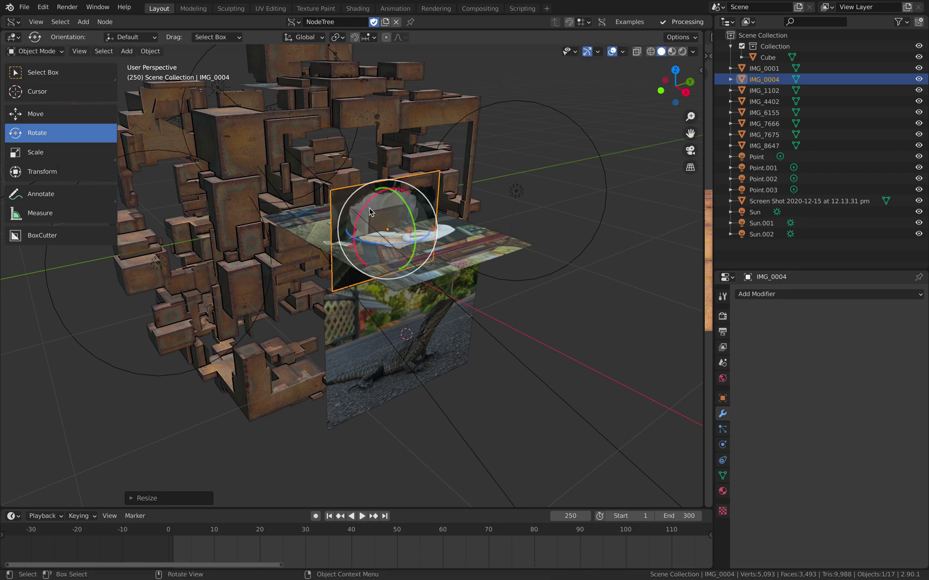
{"action": "middle_click_drag", "start_coordinate": [467, 240], "coordinate": [472, 246]}
{"action": "key", "text": "alt+a"}
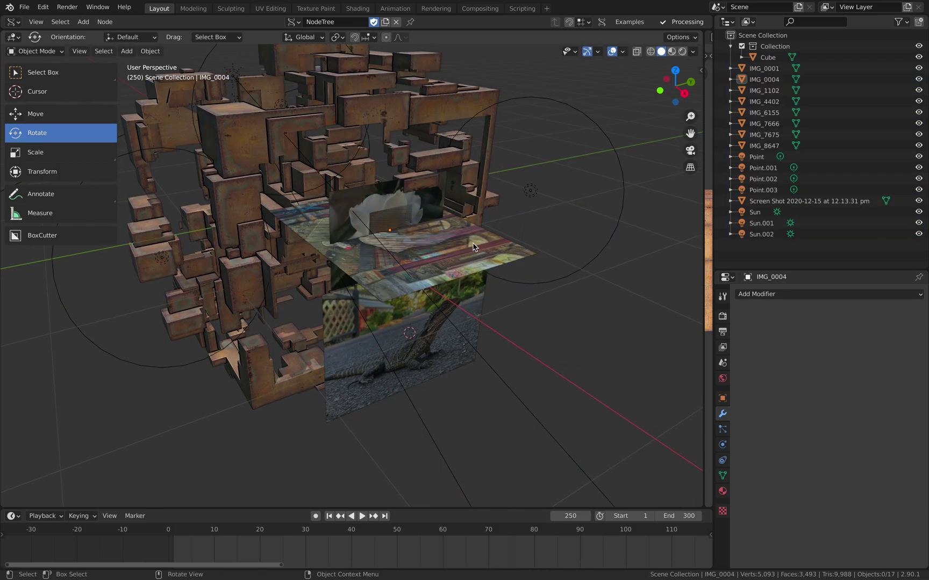
Select the IMG_4402 plane, place the 3D cursor on an outer block's vertical face and snap the plane to it
{"action": "left_click", "coordinate": [514, 256]}
{"action": "middle_click_drag", "start_coordinate": [514, 256], "coordinate": [410, 274]}
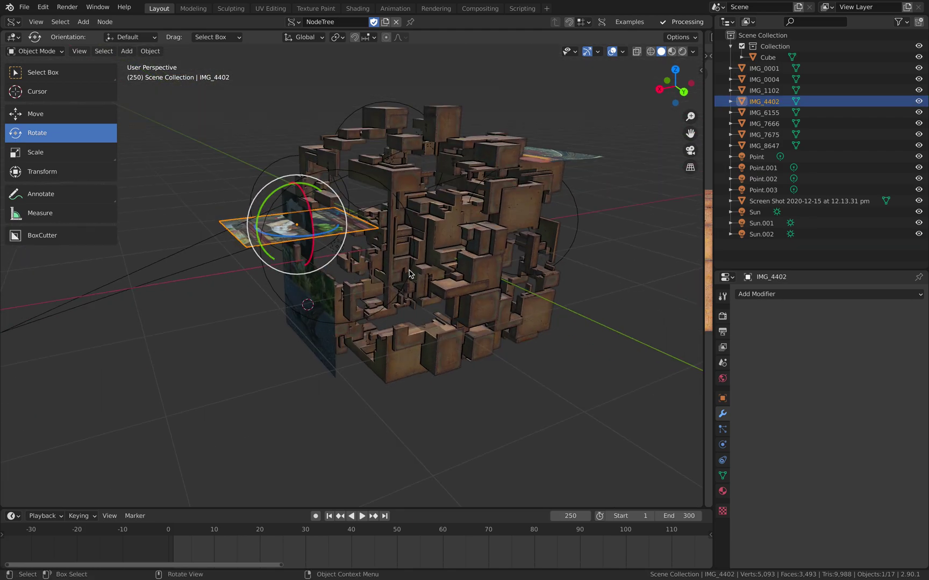
{"action": "left_click", "coordinate": [482, 312]}
{"action": "left_click", "coordinate": [233, 228]}
{"action": "left_click", "coordinate": [61, 95]}
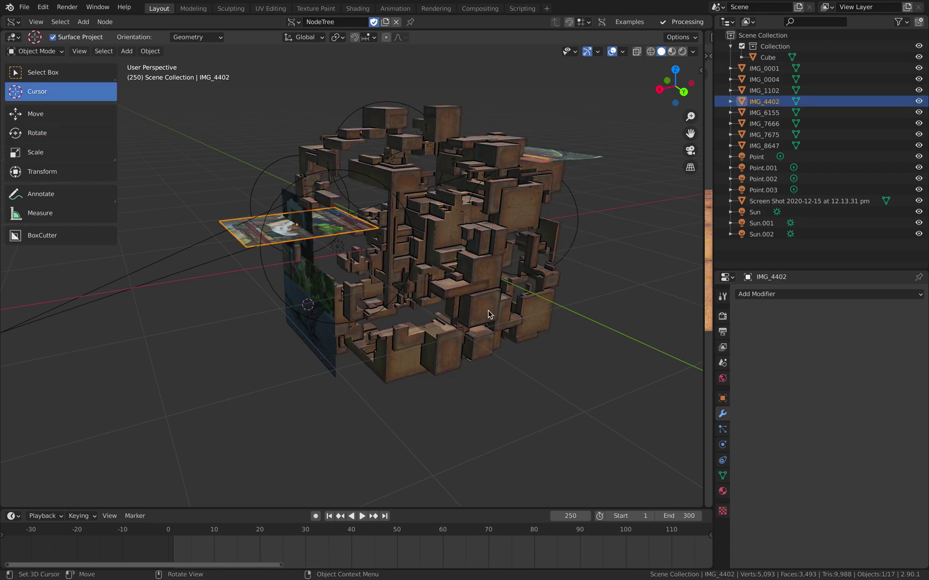
{"action": "key", "text": "q"}
{"action": "middle_click_drag", "start_coordinate": [488, 316], "coordinate": [462, 318]}
{"action": "middle_click_drag", "start_coordinate": [198, 218], "coordinate": [306, 232]}
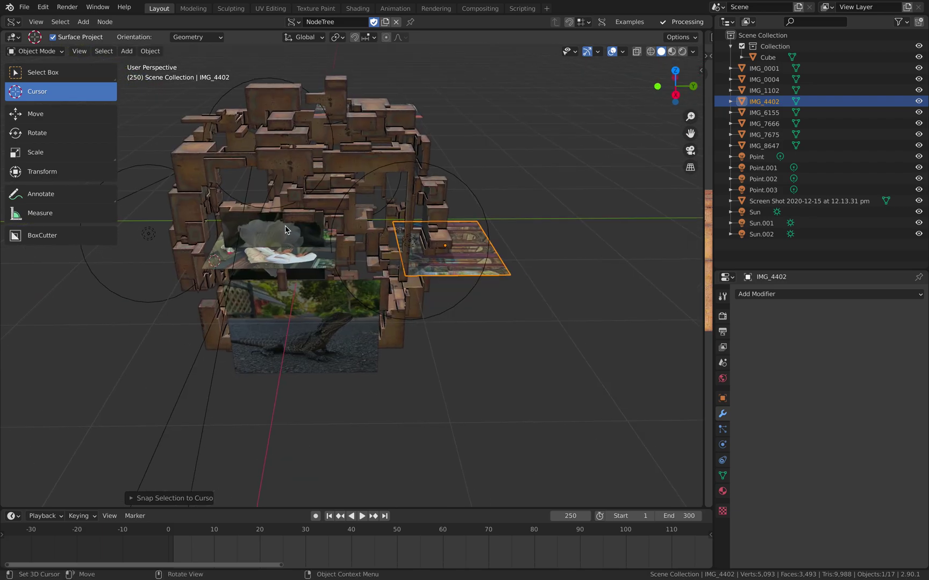
Select only the IMG_1102 plane and snap it to the 3D cursor placed on an upper block's outer vertical face
{"action": "key", "text": "alt+a"}
{"action": "left_click", "coordinate": [304, 263]}
{"action": "middle_click_drag", "start_coordinate": [303, 263], "coordinate": [344, 289]}
{"action": "key", "text": "shift+s"}
{"action": "left_click", "coordinate": [215, 270]}
{"action": "middle_click_drag", "start_coordinate": [429, 269], "coordinate": [358, 242]}
Rotate the IMG_1102 plane upright, parallel to the block's vertical face
{"action": "left_click", "coordinate": [55, 141]}
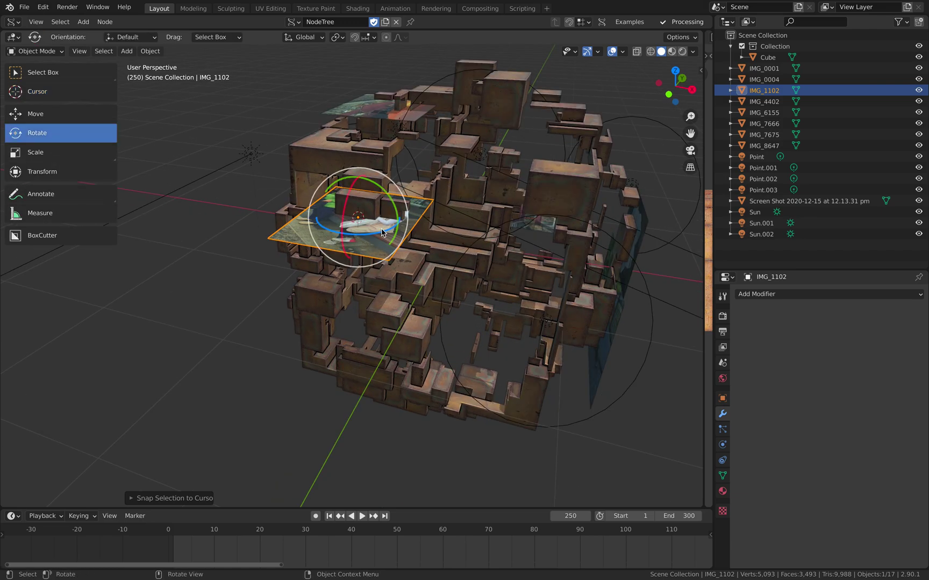
{"action": "left_click_drag", "start_coordinate": [349, 197], "coordinate": [354, 223]}
{"action": "left_click", "coordinate": [240, 194]}
{"action": "middle_click_drag", "start_coordinate": [240, 194], "coordinate": [124, 133]}
{"action": "left_click", "coordinate": [69, 77]}
{"action": "left_click", "coordinate": [500, 160]}
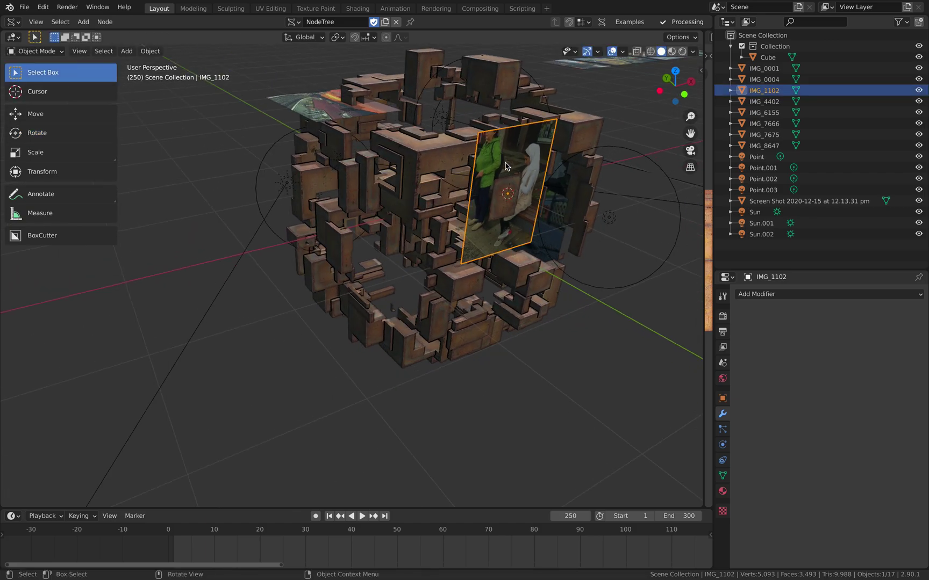
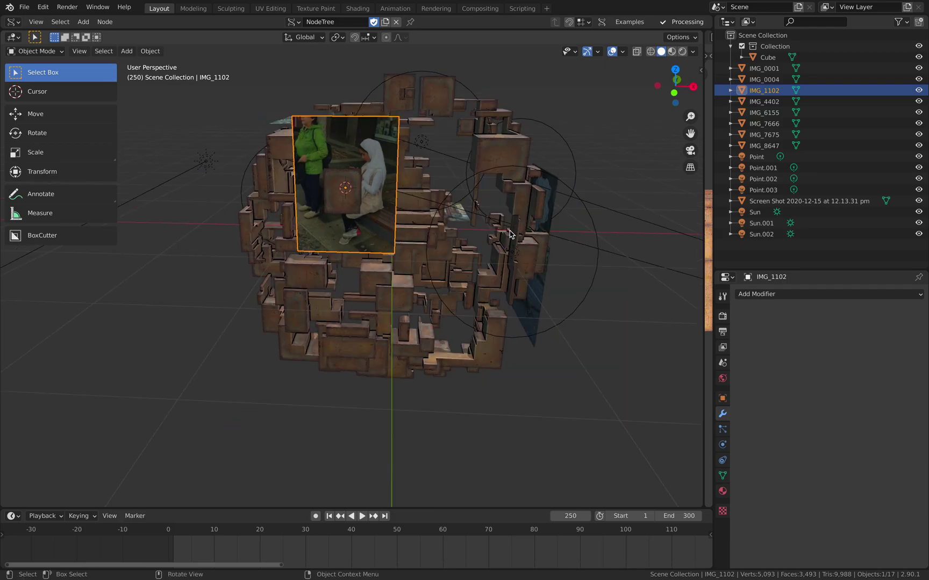
Examine the block structure up close and from several sides around the IMG_1102 plane for further faces to cover
{"action": "scroll", "coordinate": [381, 275], "scroll_direction": "up", "scroll_amount": 4}
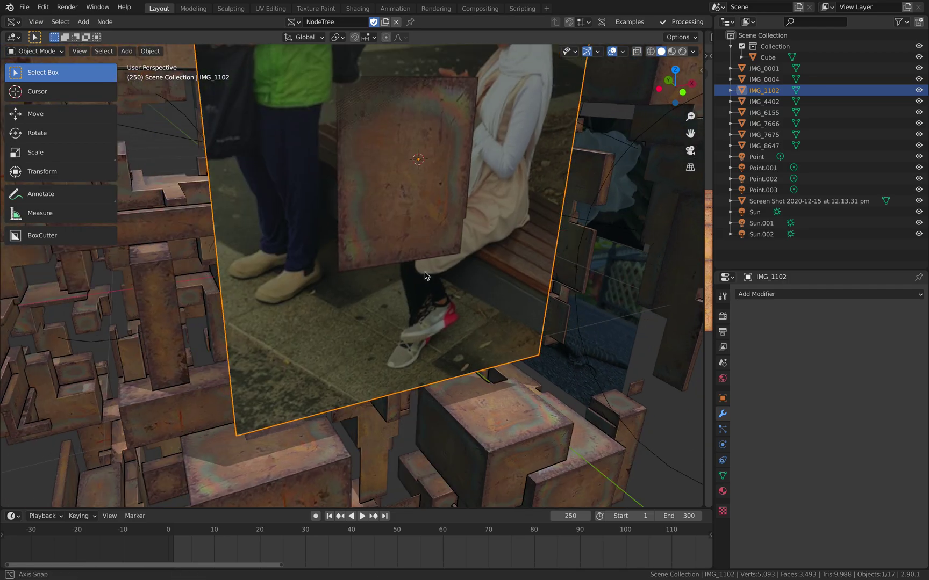
{"action": "scroll", "coordinate": [451, 265], "scroll_direction": "up", "scroll_amount": 8}
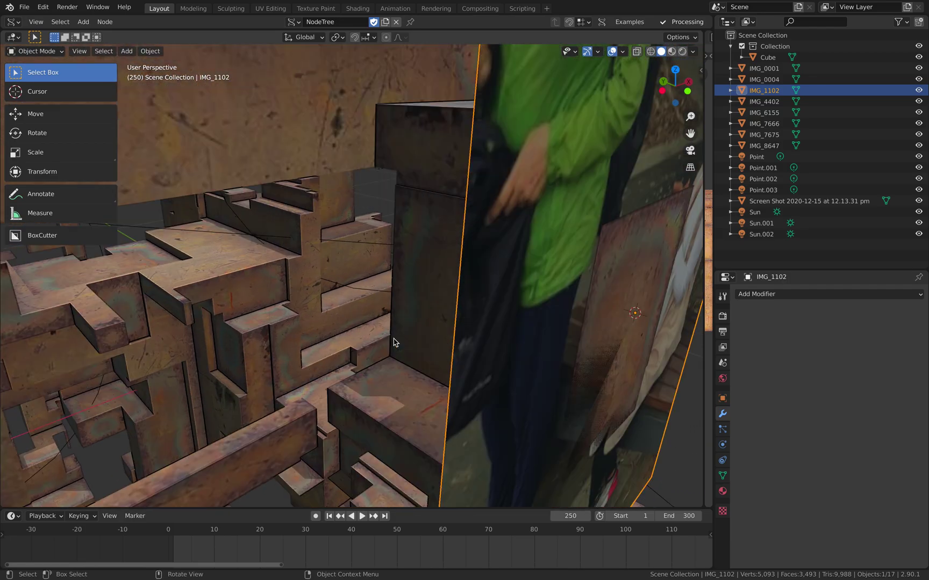
{"action": "scroll", "coordinate": [550, 299], "scroll_direction": "down", "scroll_amount": 4}
{"action": "scroll", "coordinate": [535, 274], "scroll_direction": "up", "scroll_amount": 3}
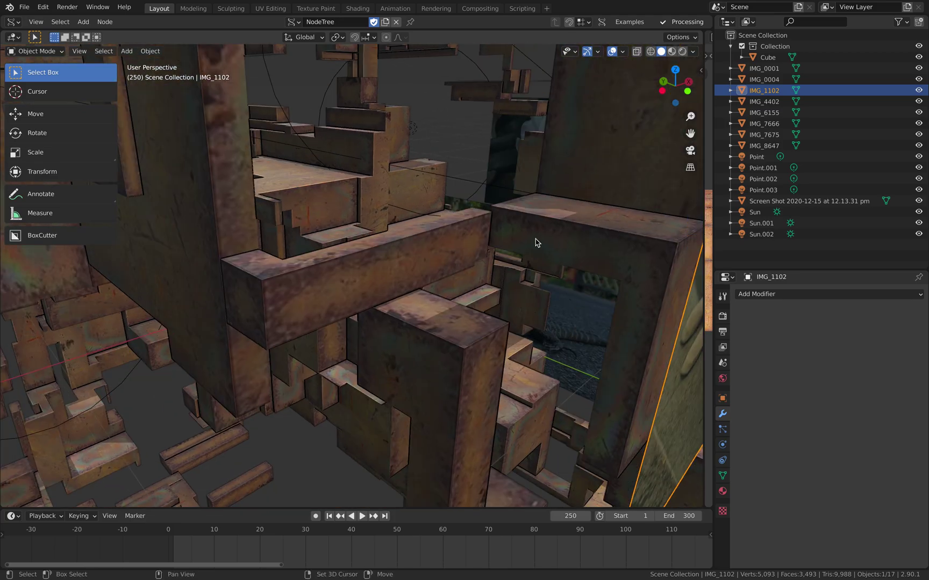
{"action": "scroll", "coordinate": [537, 242], "scroll_direction": "down", "scroll_amount": 6}
{"action": "middle_click_drag", "start_coordinate": [497, 257], "coordinate": [551, 259]}
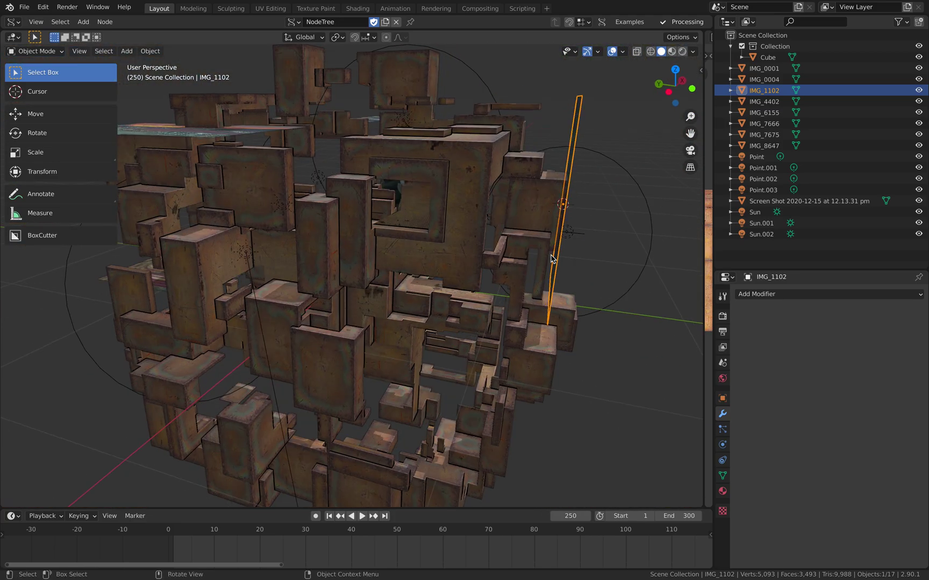
{"action": "middle_click_drag", "start_coordinate": [466, 323], "coordinate": [407, 288]}
{"action": "scroll", "coordinate": [443, 293], "scroll_direction": "up", "scroll_amount": 6}
{"action": "scroll", "coordinate": [506, 259], "scroll_direction": "up", "scroll_amount": 4}
{"action": "middle_click_drag", "start_coordinate": [484, 231], "coordinate": [389, 312]}
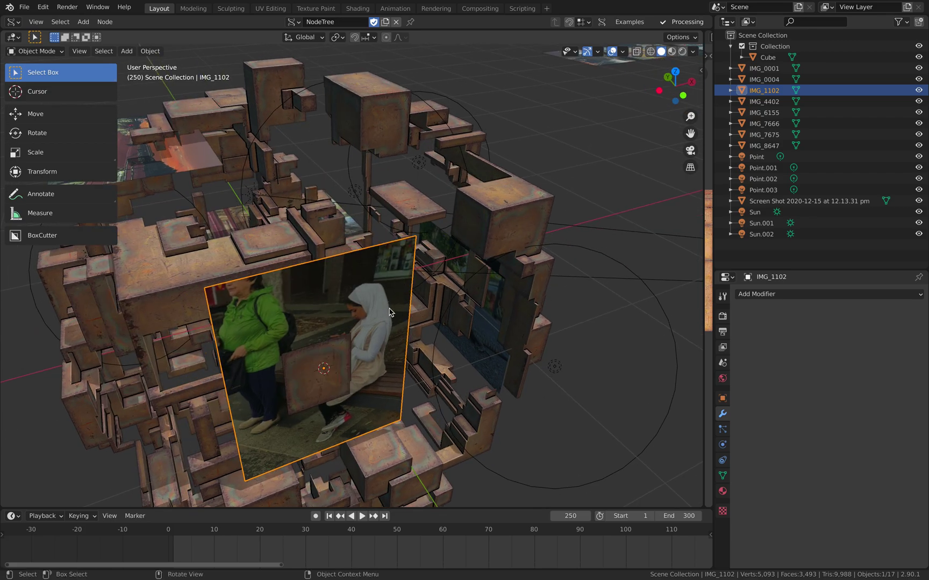
{"action": "left_click", "coordinate": [479, 211]}
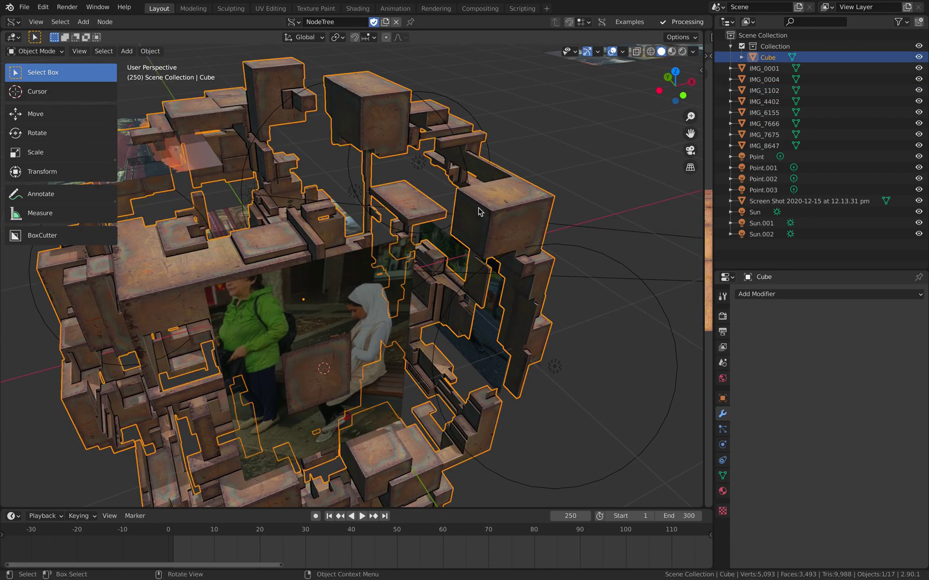
{"action": "scroll", "coordinate": [466, 215], "scroll_direction": "down", "scroll_amount": 2}
{"action": "middle_click_drag", "start_coordinate": [406, 240], "coordinate": [370, 283]}
{"action": "scroll", "coordinate": [369, 283], "scroll_direction": "up", "scroll_amount": 6}
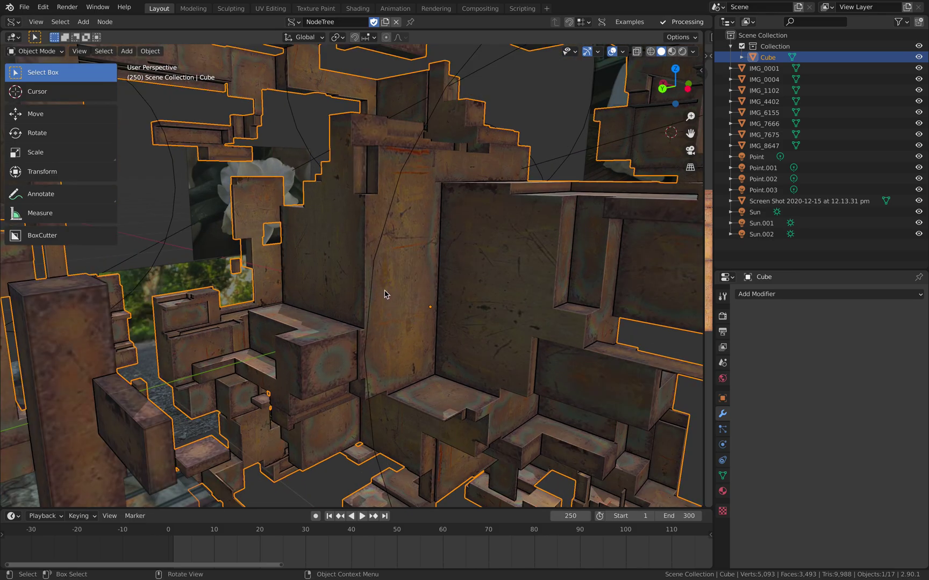
{"action": "scroll", "coordinate": [385, 295], "scroll_direction": "down", "scroll_amount": 6}
{"action": "middle_click_drag", "start_coordinate": [424, 297], "coordinate": [479, 323]}
Select the IMG_0001 plane at the far end of the row of unplaced pictures beside the structure
{"action": "left_click", "coordinate": [564, 322]}
{"action": "left_click", "coordinate": [523, 242]}
{"action": "middle_click_drag", "start_coordinate": [522, 242], "coordinate": [498, 296]}
{"action": "scroll", "coordinate": [465, 311], "scroll_direction": "down", "scroll_amount": 5}
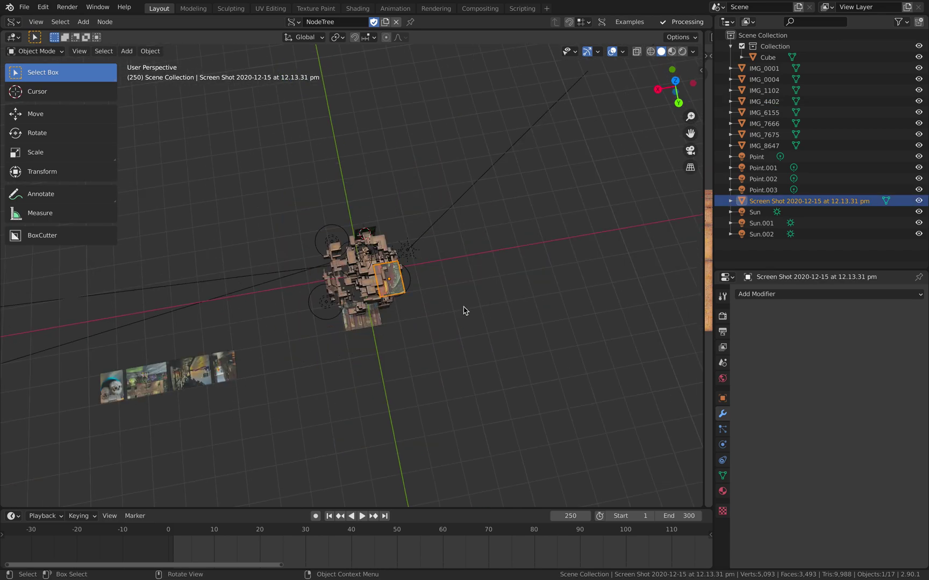
{"action": "left_click", "coordinate": [223, 364]}
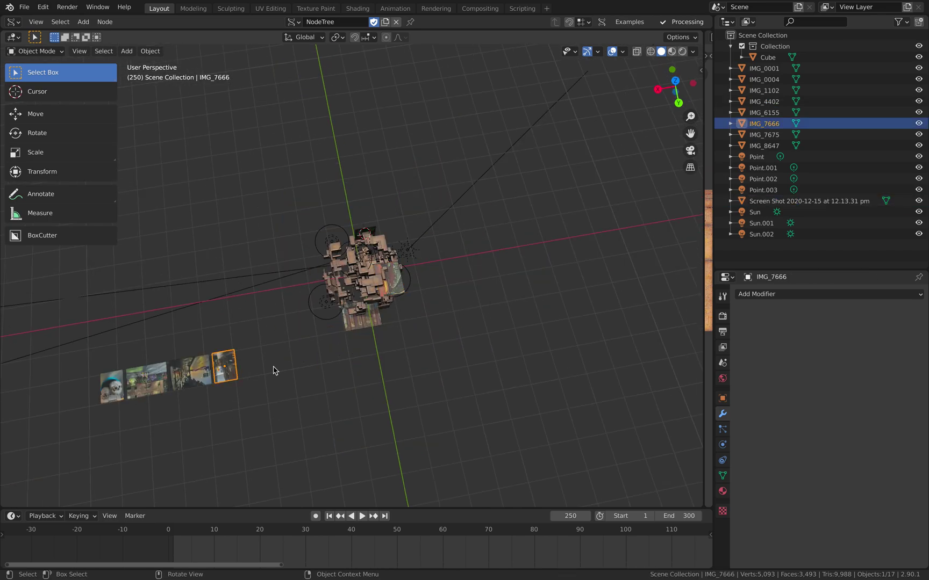
{"action": "left_click", "coordinate": [115, 392]}
Place the 3D cursor on a large inner vertical block face and snap the IMG_0001 plane to it
{"action": "scroll", "coordinate": [366, 315], "scroll_direction": "up", "scroll_amount": 9}
{"action": "middle_click_drag", "start_coordinate": [379, 312], "coordinate": [405, 244]}
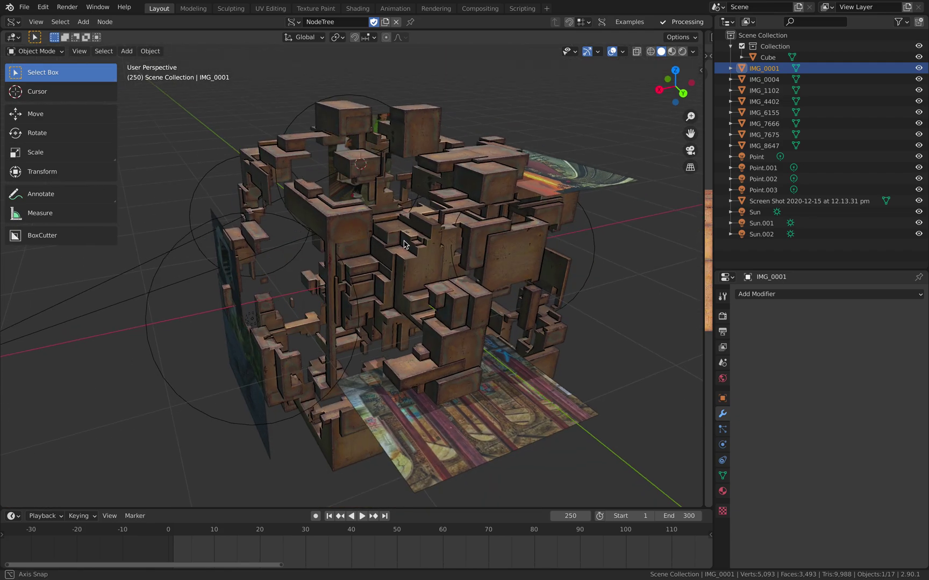
{"action": "scroll", "coordinate": [404, 244], "scroll_direction": "up", "scroll_amount": 6}
{"action": "scroll", "coordinate": [394, 265], "scroll_direction": "up", "scroll_amount": 4}
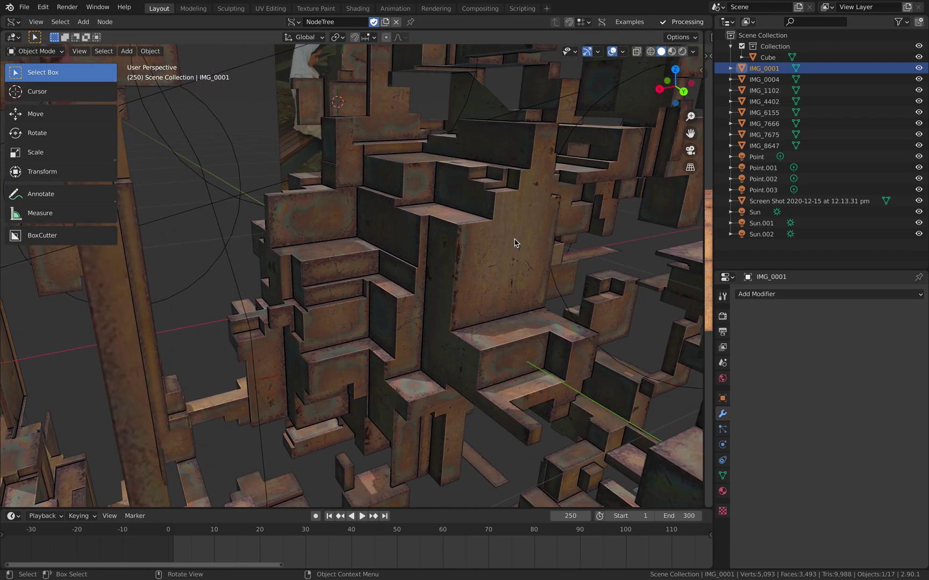
{"action": "left_click", "coordinate": [110, 96]}
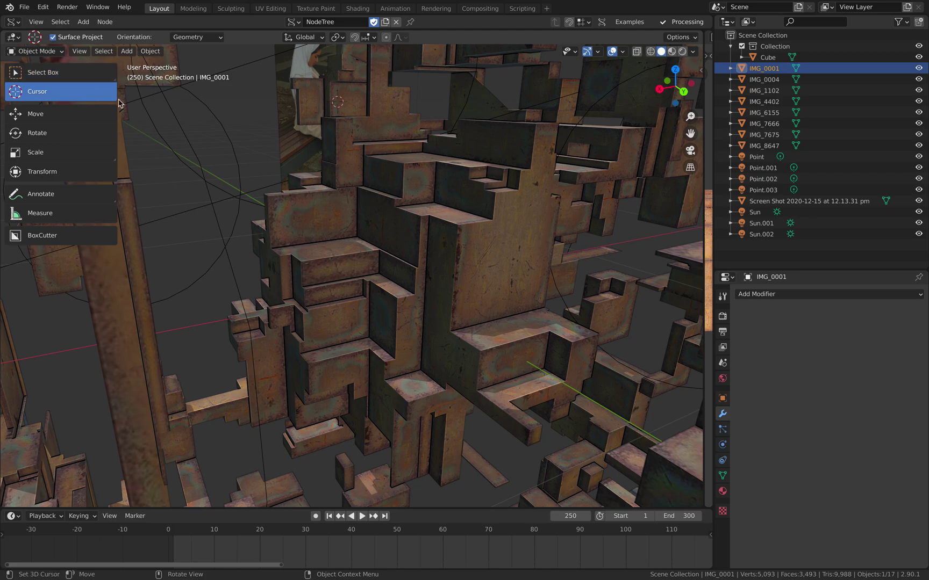
{"action": "key", "text": "shift+s"}
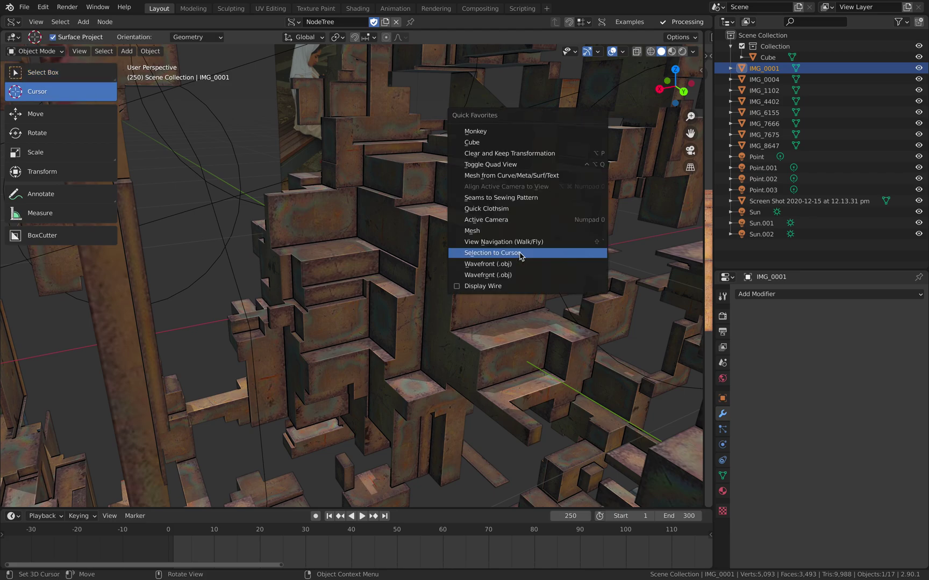
{"action": "left_click", "coordinate": [519, 253]}
Rotate the IMG_0001 plane 90 degrees about the X axis to stand upright and move it slightly in front of the block face
{"action": "left_click", "coordinate": [40, 134]}
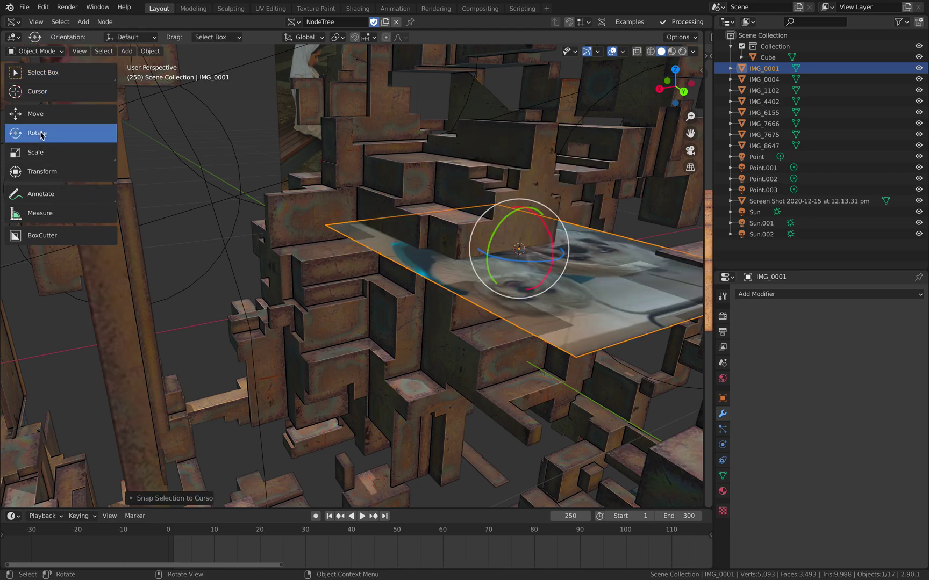
{"action": "left_click_drag", "start_coordinate": [549, 241], "coordinate": [481, 164]}
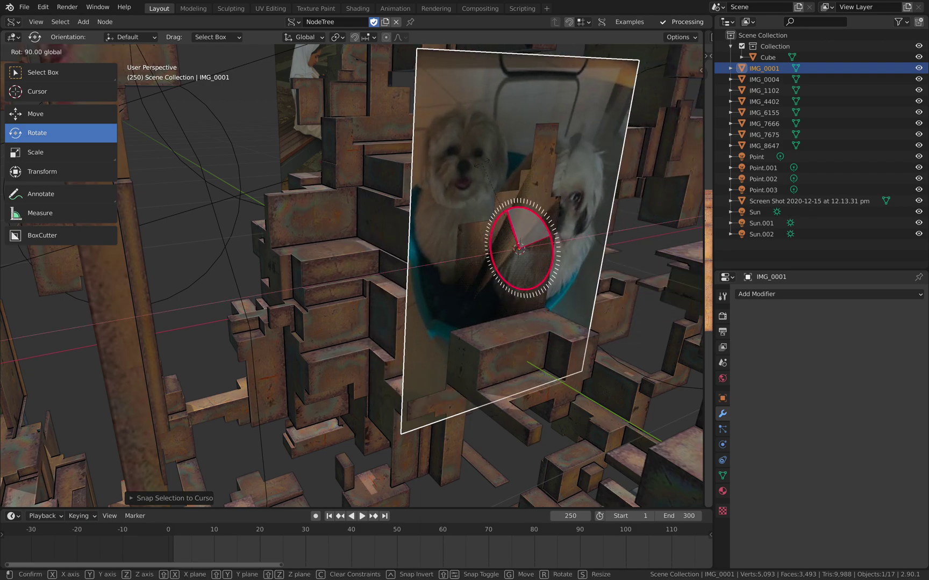
{"action": "left_click_drag", "start_coordinate": [482, 163], "coordinate": [482, 163], "text": "ctrl"}
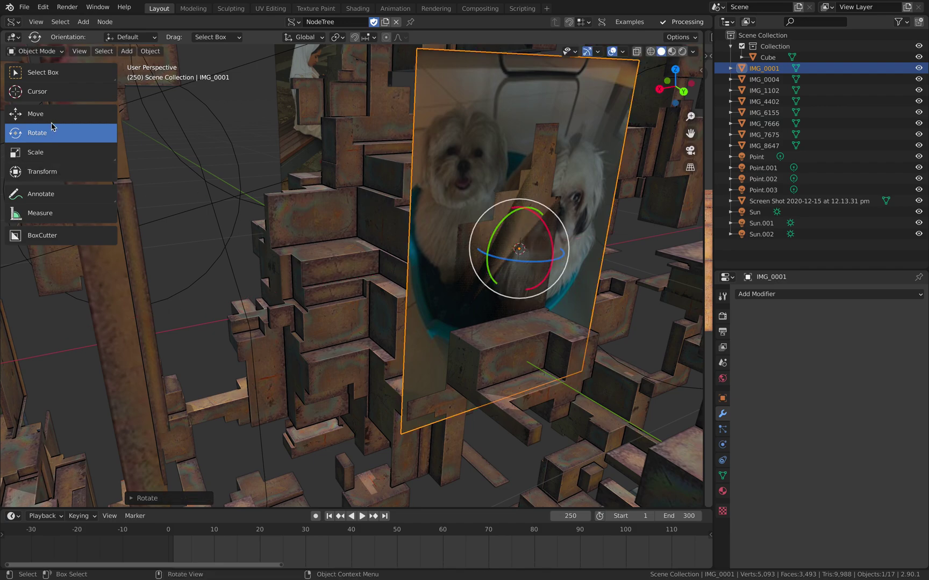
{"action": "left_click", "coordinate": [36, 114]}
{"action": "left_click_drag", "start_coordinate": [552, 259], "coordinate": [556, 262]}
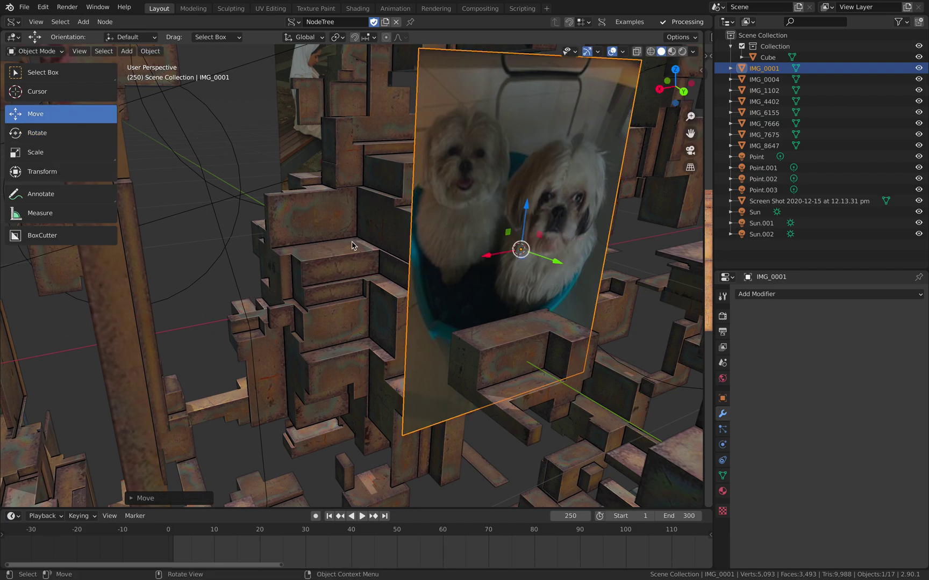
Place the 3D cursor on a narrow block's vertical face beyond the IMG_1102 plane and snap the IMG_0001 plane to it
{"action": "left_click", "coordinate": [243, 177]}
{"action": "middle_click_drag", "start_coordinate": [347, 195], "coordinate": [561, 275]}
{"action": "left_click", "coordinate": [521, 204]}
{"action": "scroll", "coordinate": [460, 234], "scroll_direction": "down", "scroll_amount": 5}
{"action": "left_click", "coordinate": [43, 94]}
{"action": "middle_click_drag", "start_coordinate": [236, 258], "coordinate": [206, 244]}
{"action": "middle_click_drag", "start_coordinate": [317, 249], "coordinate": [540, 269]}
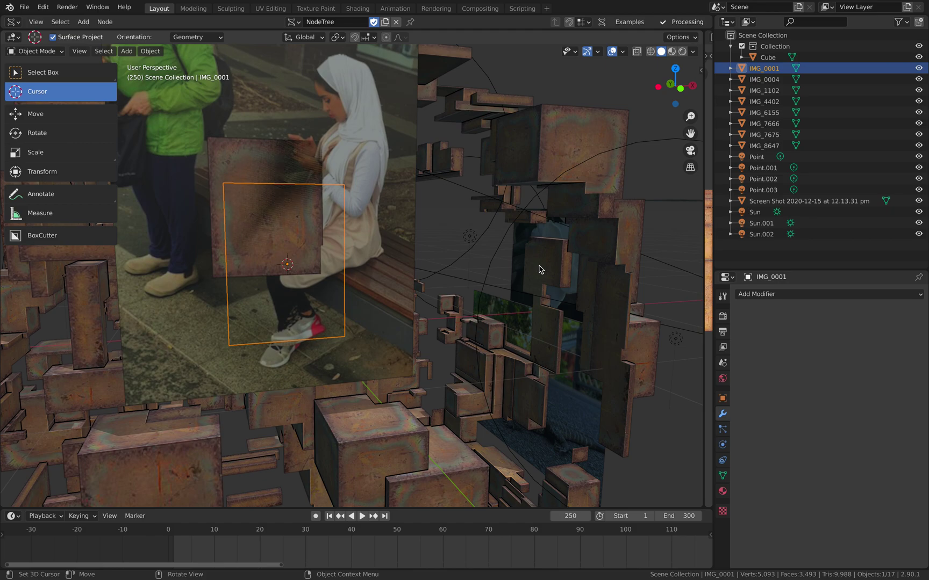
{"action": "key", "text": "q"}
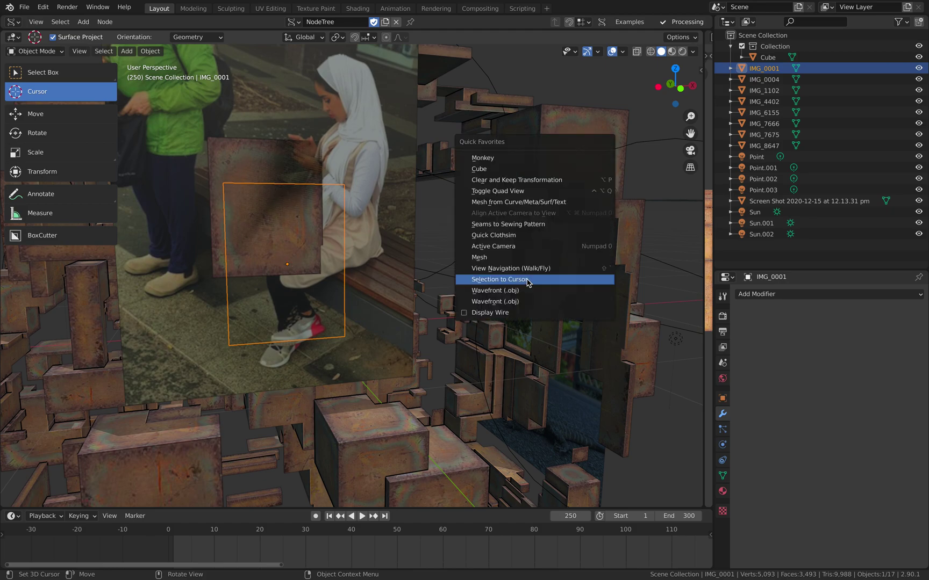
{"action": "left_click", "coordinate": [528, 282]}
{"action": "middle_click_drag", "start_coordinate": [535, 289], "coordinate": [484, 290]}
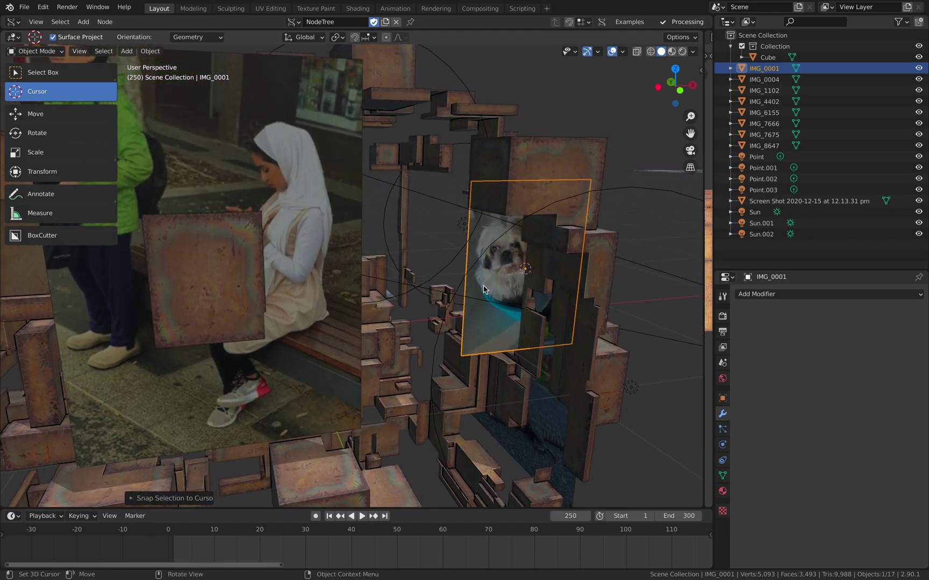
Rotate the IMG_0001 plane -90 degrees about the Z axis to line up with the narrow block's side, and deselect it
{"action": "left_click", "coordinate": [47, 139]}
{"action": "left_click_drag", "start_coordinate": [540, 280], "coordinate": [514, 283]}
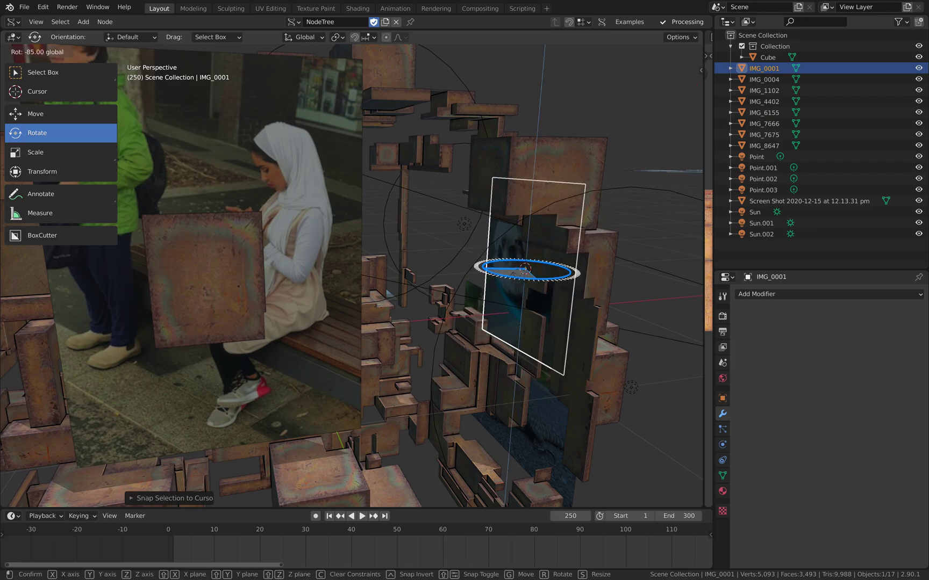
{"action": "left_click_drag", "start_coordinate": [516, 282], "coordinate": [517, 280]}
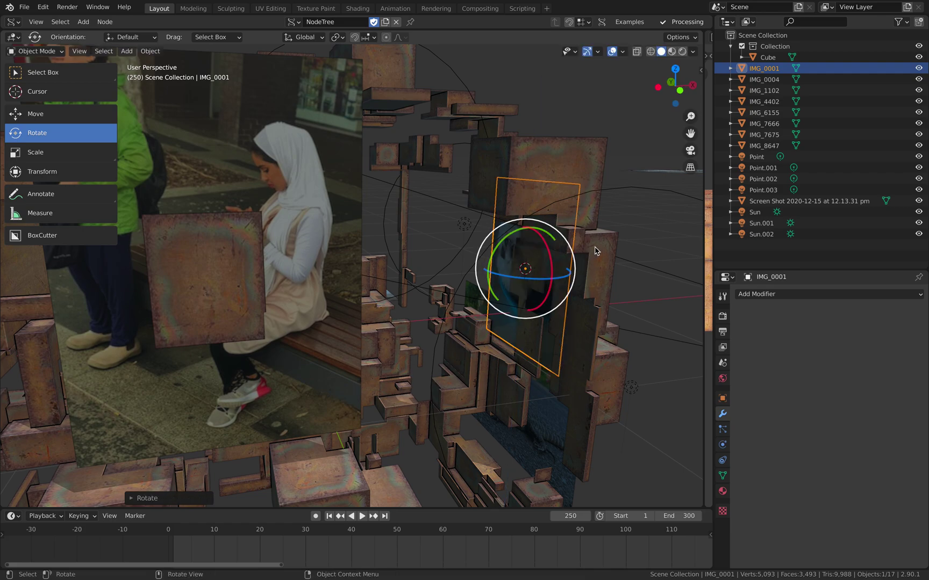
{"action": "key", "text": "alt+a"}
Move the IMG_0001 plane slightly along the X axis near the narrow block's face and deselect it
{"action": "middle_click_drag", "start_coordinate": [534, 265], "coordinate": [533, 272]}
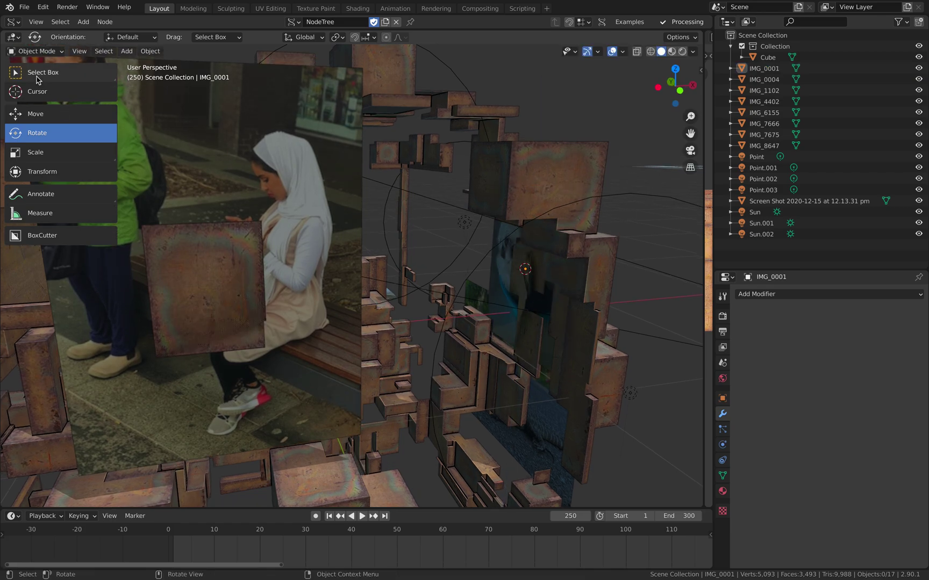
{"action": "left_click", "coordinate": [38, 78]}
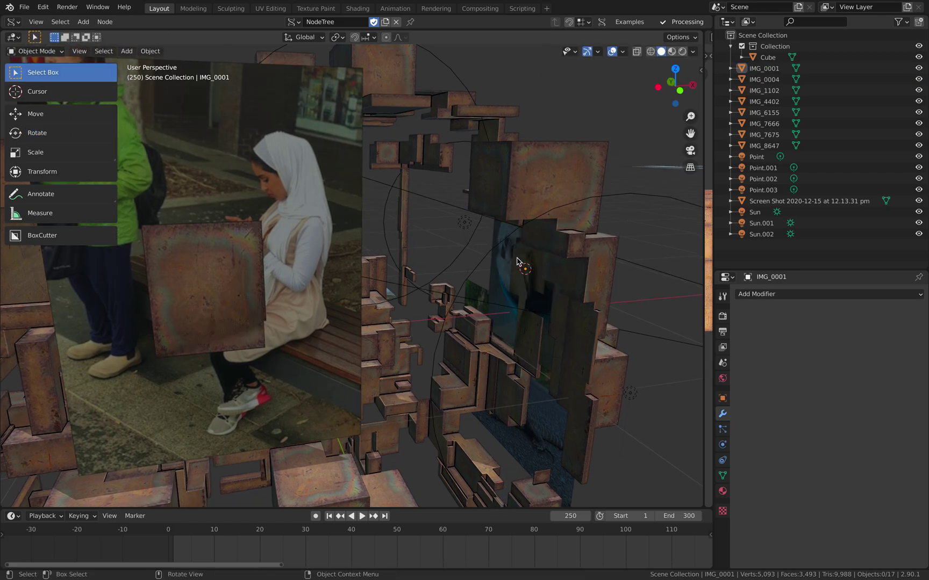
{"action": "left_click", "coordinate": [50, 117]}
{"action": "left_click_drag", "start_coordinate": [569, 268], "coordinate": [564, 268]}
{"action": "left_click", "coordinate": [560, 147]}
{"action": "middle_click_drag", "start_coordinate": [511, 177], "coordinate": [385, 117]}
{"action": "middle_click_drag", "start_coordinate": [493, 207], "coordinate": [469, 206]}
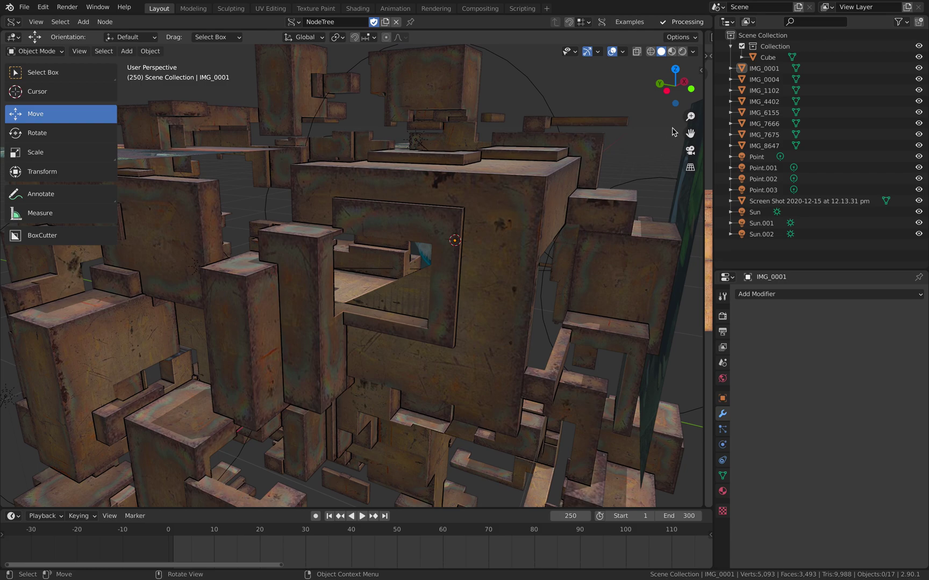
Select the Cube block structure and display its transform values to examine its location, scale and dimensions
{"action": "left_click", "coordinate": [700, 71]}
{"action": "scroll", "coordinate": [394, 255], "scroll_direction": "down", "scroll_amount": 5}
{"action": "middle_click_drag", "start_coordinate": [394, 255], "coordinate": [388, 251]}
{"action": "left_click", "coordinate": [387, 251]}
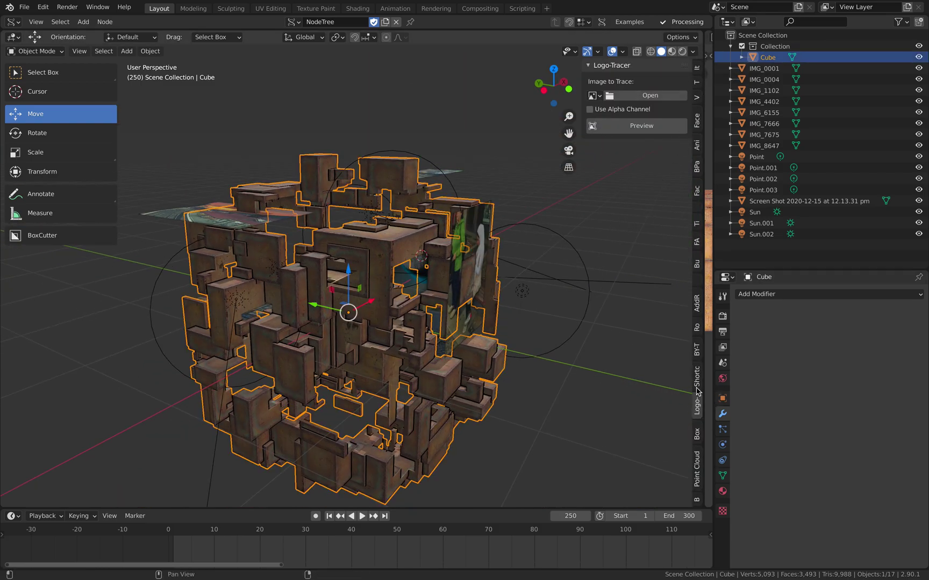
{"action": "left_click", "coordinate": [697, 67]}
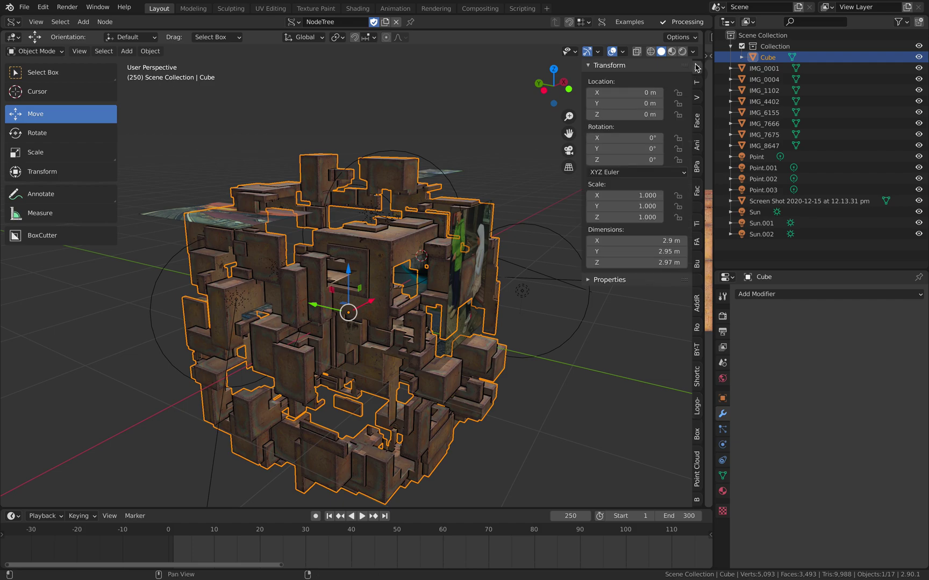
{"action": "middle_click_drag", "start_coordinate": [464, 284], "coordinate": [450, 284]}
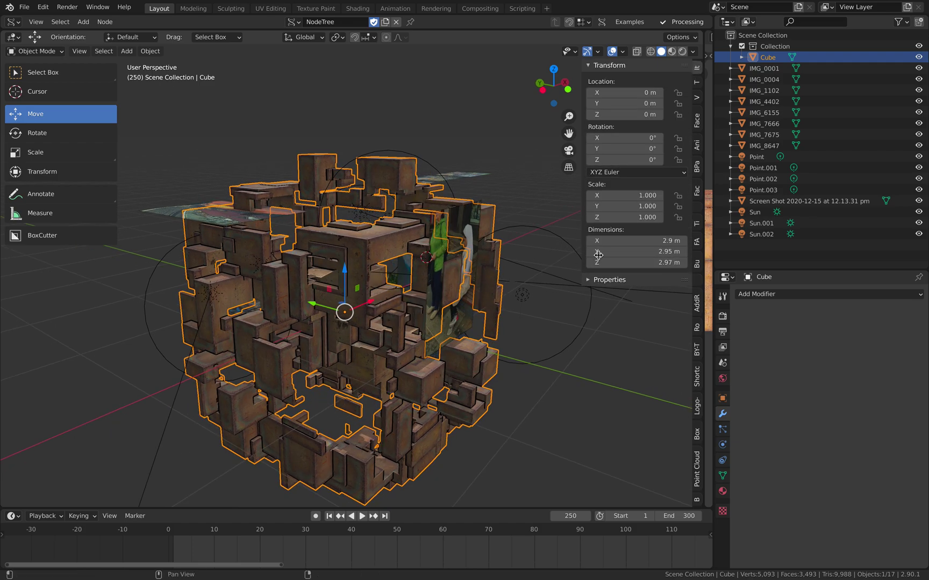
{"action": "middle_click_drag", "start_coordinate": [485, 255], "coordinate": [463, 253]}
{"action": "scroll", "coordinate": [570, 249], "scroll_direction": "up", "scroll_amount": 1}
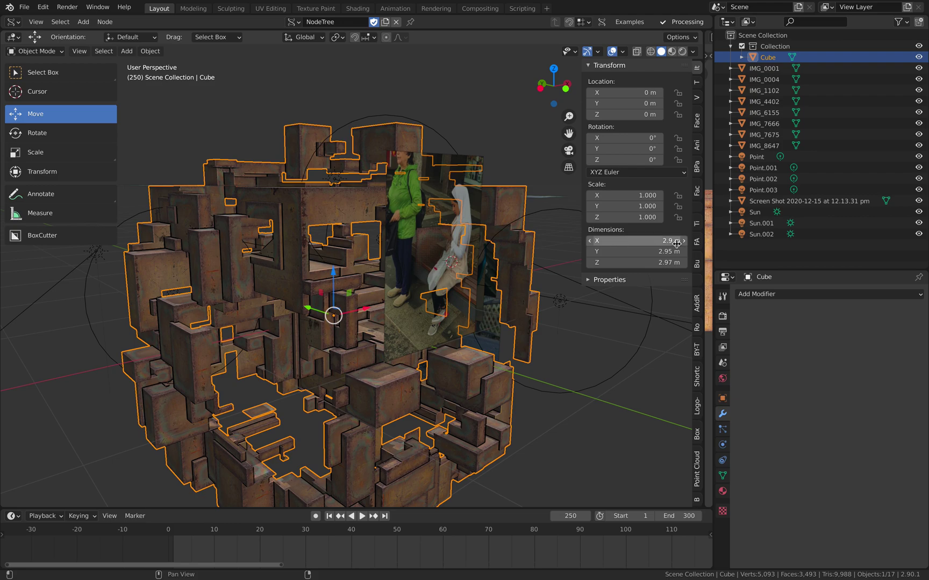
{"action": "middle_click_drag", "start_coordinate": [519, 277], "coordinate": [480, 268]}
Look through the file formats available for exporting the scene
{"action": "left_click", "coordinate": [24, 7]}
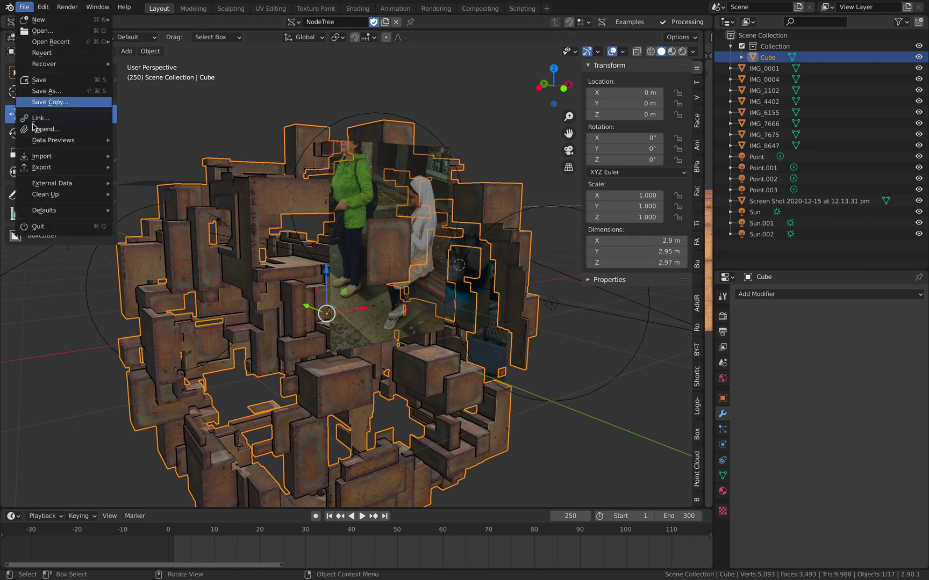
{"action": "mouse_move", "coordinate": [44, 167]}
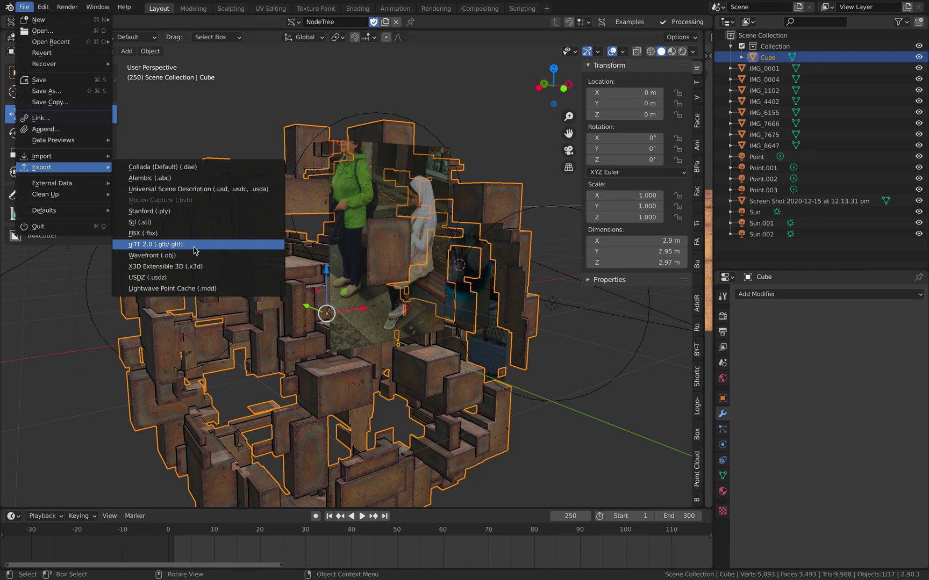
{"action": "left_click", "coordinate": [236, 278]}
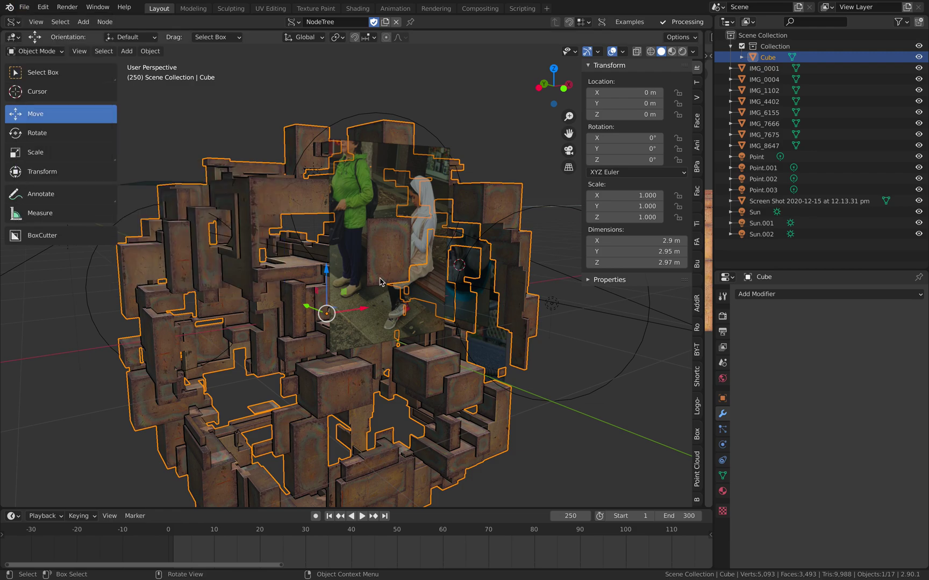
Examine the block structure and the unplaced IMG_4402 plane from several sides
{"action": "middle_click_drag", "start_coordinate": [286, 243], "coordinate": [309, 238]}
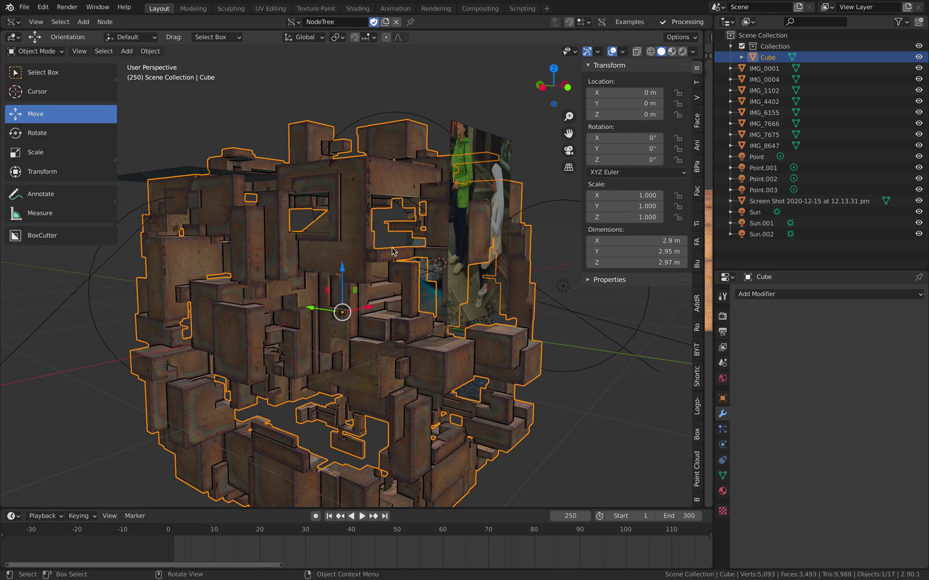
{"action": "middle_click_drag", "start_coordinate": [450, 275], "coordinate": [434, 233], "text": "shift"}
{"action": "scroll", "coordinate": [421, 245], "scroll_direction": "up", "scroll_amount": 5}
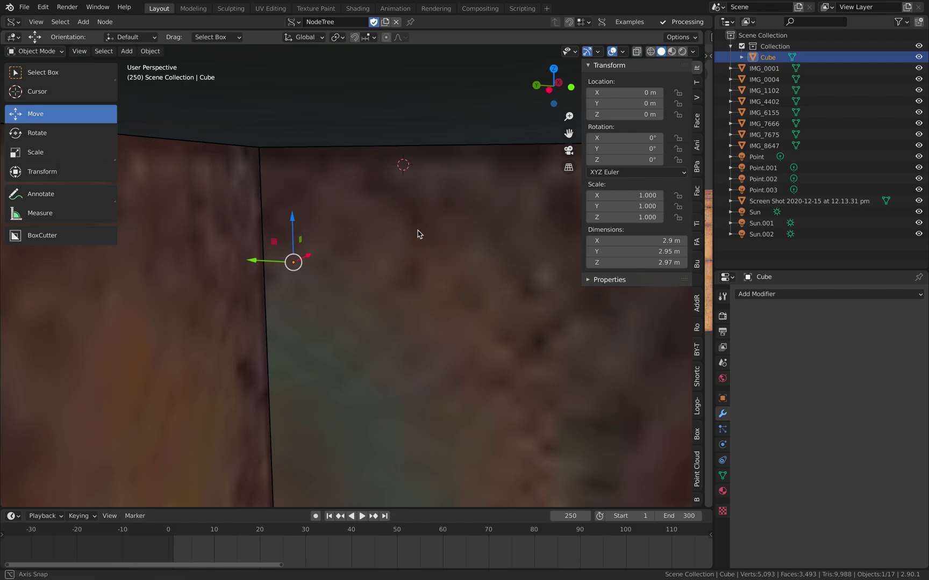
{"action": "scroll", "coordinate": [418, 234], "scroll_direction": "down", "scroll_amount": 6}
{"action": "middle_click_drag", "start_coordinate": [358, 262], "coordinate": [417, 346]}
{"action": "scroll", "coordinate": [356, 286], "scroll_direction": "down", "scroll_amount": 7}
{"action": "scroll", "coordinate": [368, 231], "scroll_direction": "up", "scroll_amount": 2}
{"action": "middle_click_drag", "start_coordinate": [378, 272], "coordinate": [317, 262]}
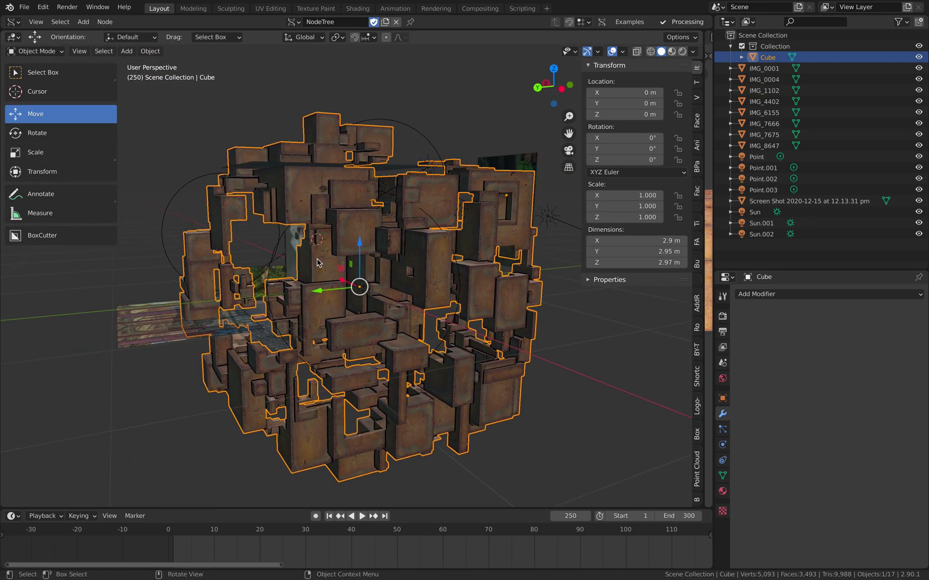
{"action": "left_click", "coordinate": [164, 325]}
{"action": "middle_click_drag", "start_coordinate": [257, 300], "coordinate": [497, 286]}
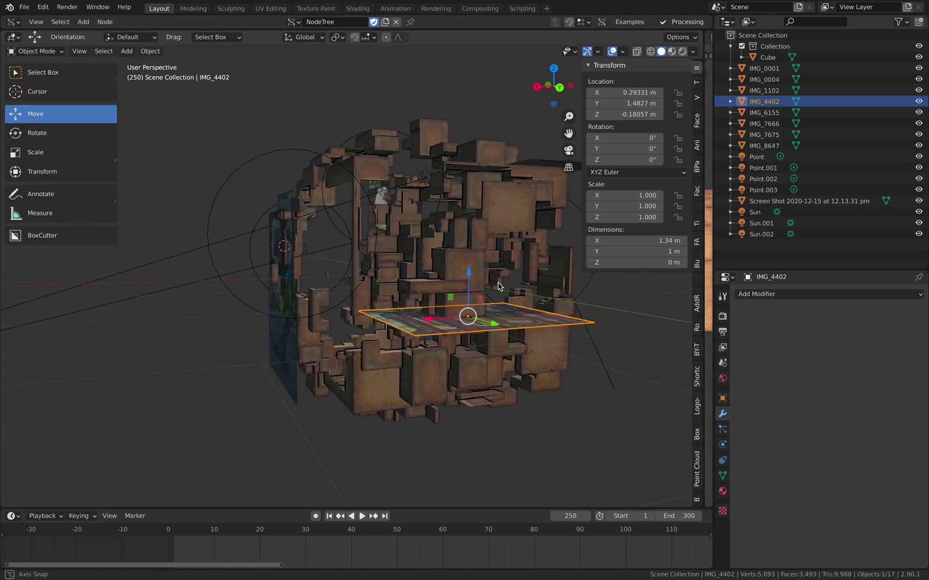
{"action": "middle_click_drag", "start_coordinate": [425, 294], "coordinate": [364, 256]}
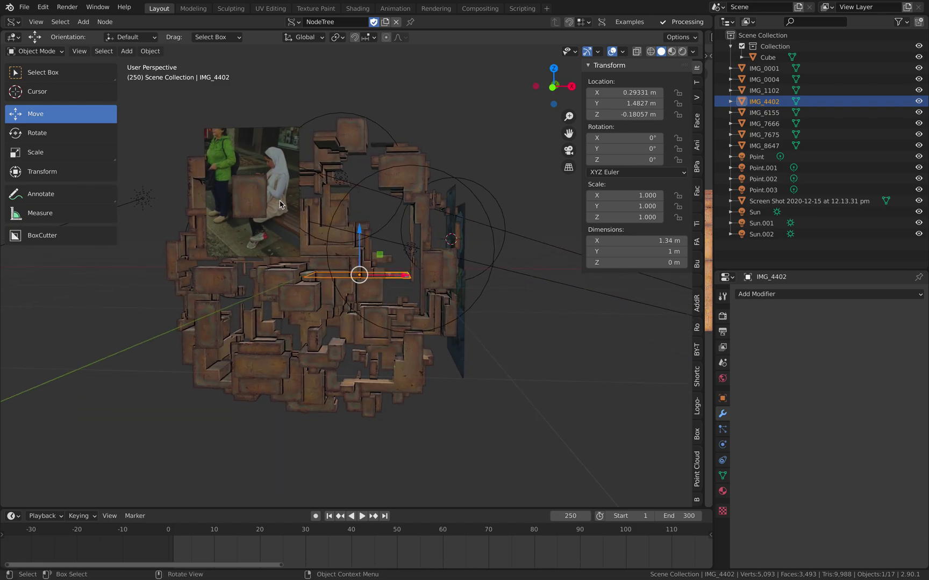
{"action": "middle_click_drag", "start_coordinate": [309, 222], "coordinate": [324, 226]}
{"action": "scroll", "coordinate": [483, 333], "scroll_direction": "down", "scroll_amount": 2}
Select all objects in the scene, raise them about 1.62 m along the Z axis, and deselect them
{"action": "key", "text": "a"}
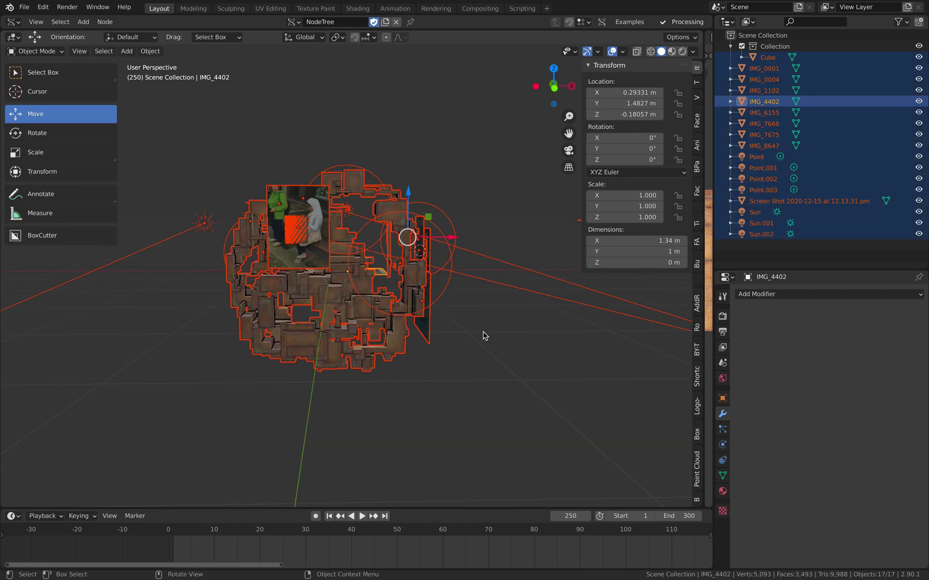
{"action": "key", "text": "g"}
{"action": "key", "text": "z"}
{"action": "left_click", "coordinate": [482, 227]}
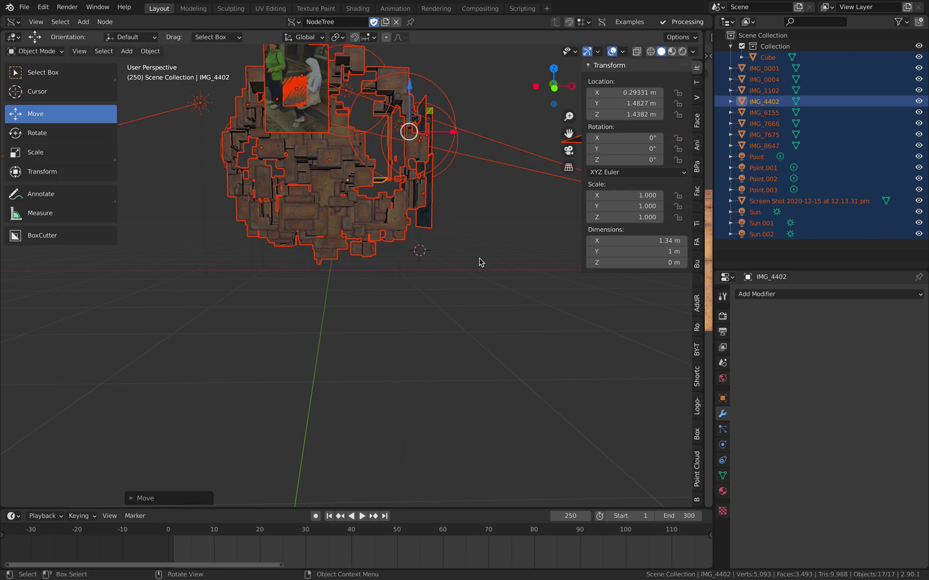
{"action": "middle_click_drag", "start_coordinate": [485, 301], "coordinate": [497, 355], "text": "shift"}
{"action": "key", "text": "alt+a"}
Examine the raised block structure and its placed picture planes from all sides
{"action": "middle_click_drag", "start_coordinate": [495, 159], "coordinate": [438, 188]}
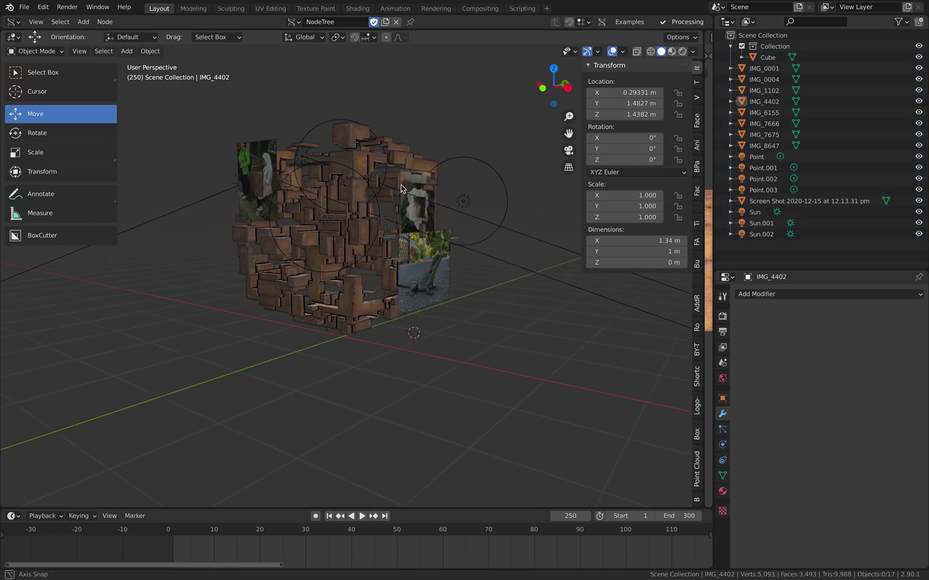
{"action": "middle_click_drag", "start_coordinate": [324, 182], "coordinate": [277, 194]}
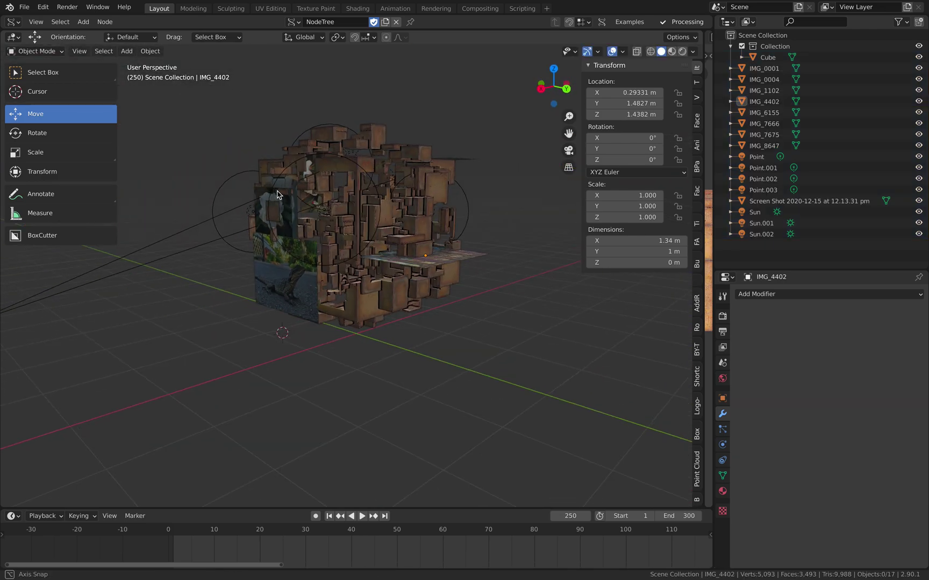
{"action": "middle_click_drag", "start_coordinate": [453, 212], "coordinate": [507, 200]}
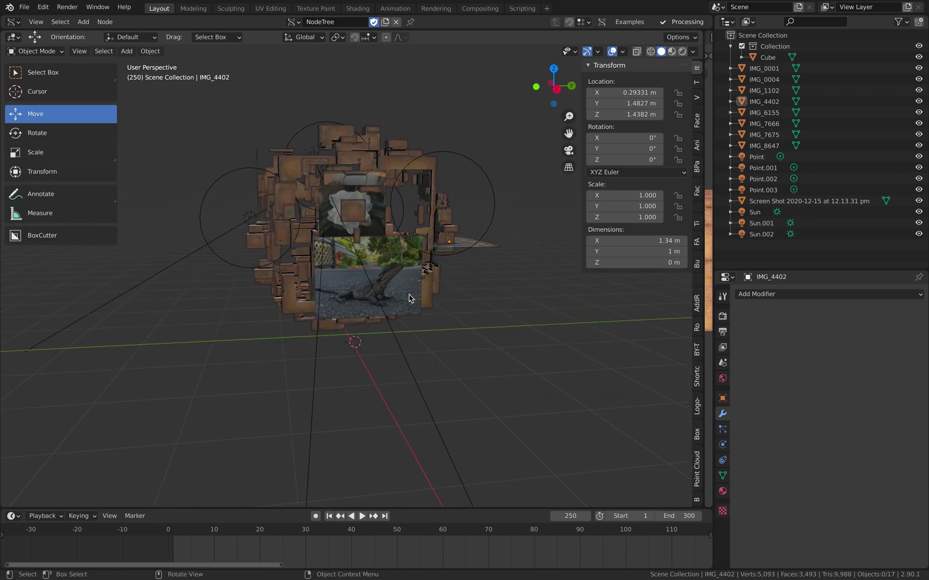
{"action": "scroll", "coordinate": [408, 299], "scroll_direction": "up", "scroll_amount": 3}
{"action": "middle_click_drag", "start_coordinate": [409, 298], "coordinate": [346, 365]}
{"action": "middle_click_drag", "start_coordinate": [339, 413], "coordinate": [354, 283]}
{"action": "middle_click_drag", "start_coordinate": [374, 146], "coordinate": [347, 318]}
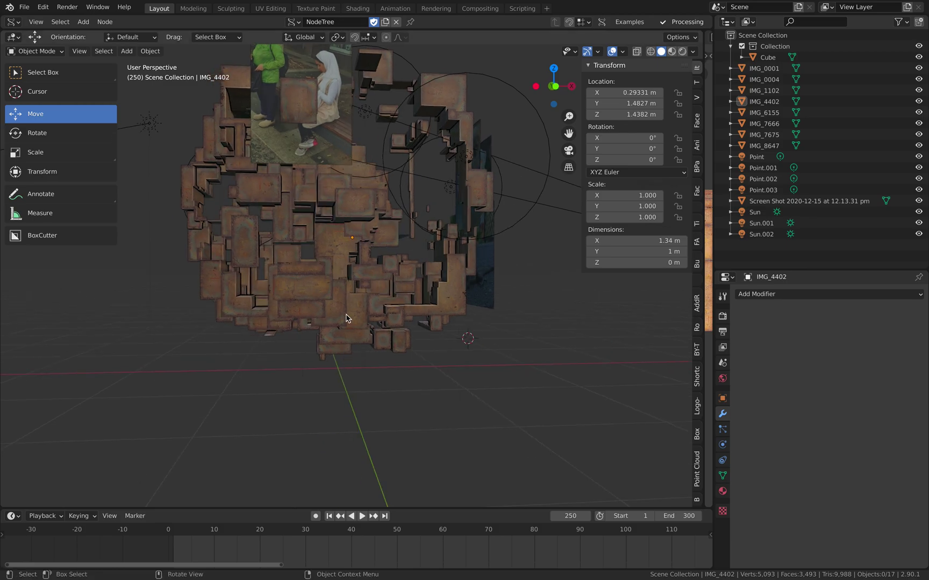
{"action": "middle_click_drag", "start_coordinate": [301, 341], "coordinate": [341, 345]}
{"action": "left_click", "coordinate": [337, 266]}
{"action": "middle_click_drag", "start_coordinate": [433, 264], "coordinate": [318, 269]}
{"action": "left_click", "coordinate": [505, 210]}
{"action": "middle_click_drag", "start_coordinate": [409, 223], "coordinate": [474, 193]}
{"action": "scroll", "coordinate": [478, 215], "scroll_direction": "up", "scroll_amount": 1}
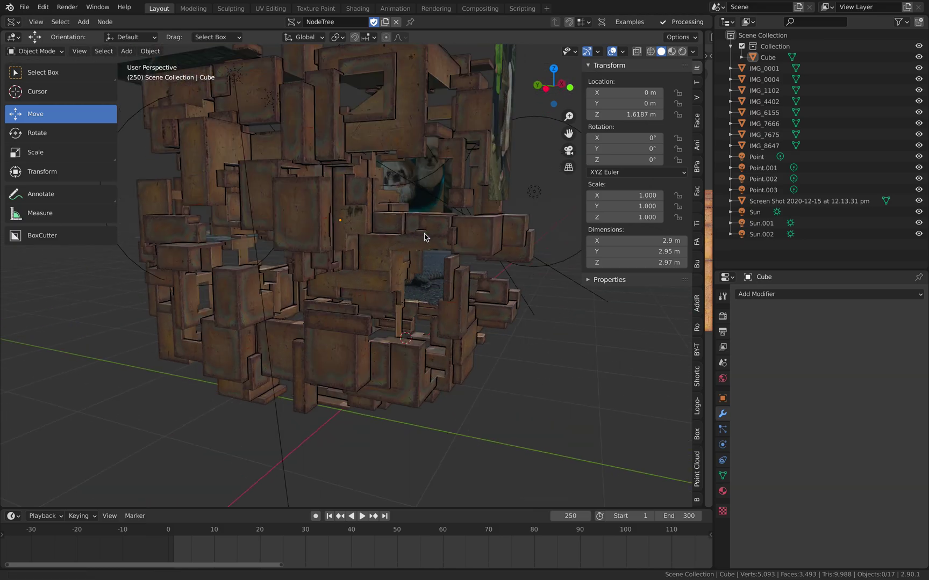
Move the IMG_0001 dog picture plane along the Y axis to 0.64173 m, beside the white flower picture
{"action": "scroll", "coordinate": [418, 247], "scroll_direction": "up", "scroll_amount": 4}
{"action": "middle_click_drag", "start_coordinate": [417, 248], "coordinate": [458, 251]}
{"action": "scroll", "coordinate": [371, 285], "scroll_direction": "up", "scroll_amount": 1}
{"action": "left_click", "coordinate": [435, 244]}
{"action": "scroll", "coordinate": [384, 263], "scroll_direction": "down", "scroll_amount": 5}
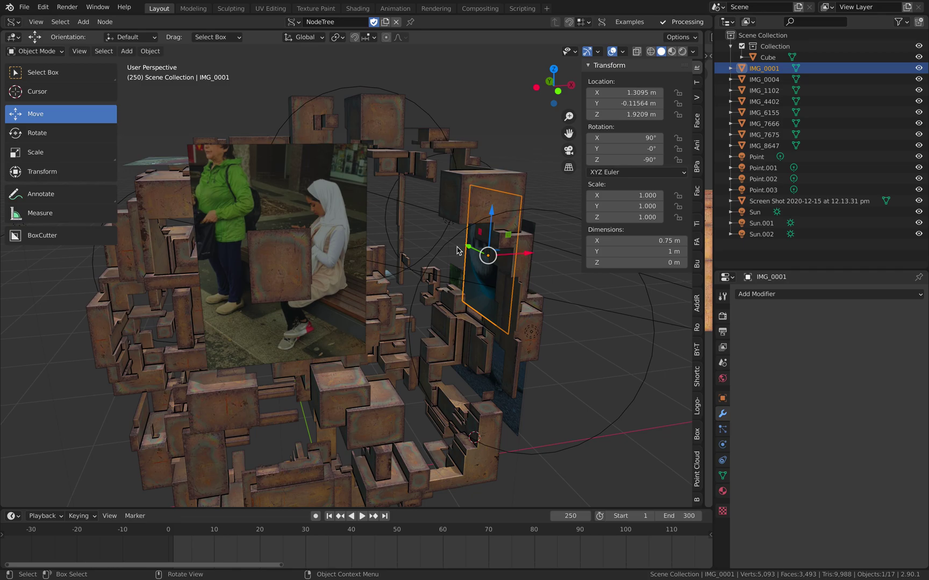
{"action": "middle_click_drag", "start_coordinate": [446, 253], "coordinate": [389, 173]}
{"action": "scroll", "coordinate": [440, 191], "scroll_direction": "up", "scroll_amount": 3}
{"action": "scroll", "coordinate": [427, 271], "scroll_direction": "up", "scroll_amount": 2}
{"action": "middle_click_drag", "start_coordinate": [389, 257], "coordinate": [441, 200]}
{"action": "middle_click_drag", "start_coordinate": [385, 232], "coordinate": [412, 231]}
{"action": "key", "text": "g"}
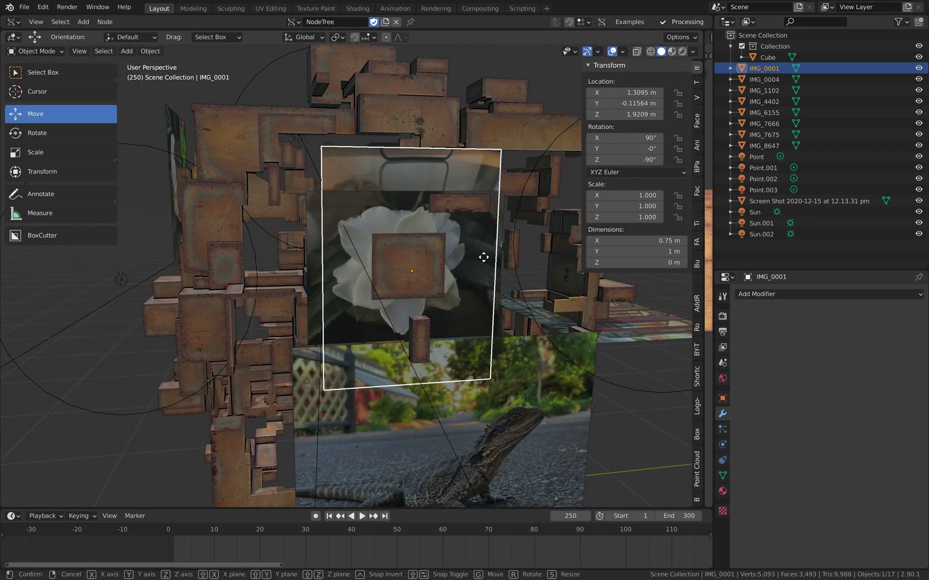
{"action": "left_click", "coordinate": [620, 280]}
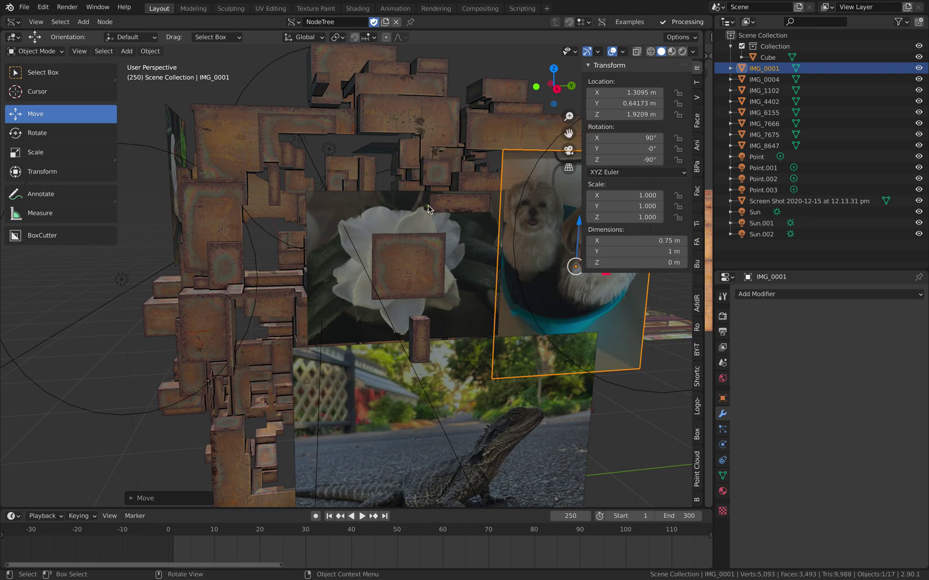
{"action": "left_click", "coordinate": [429, 209]}
{"action": "key", "text": "g"}
{"action": "key", "text": "y"}
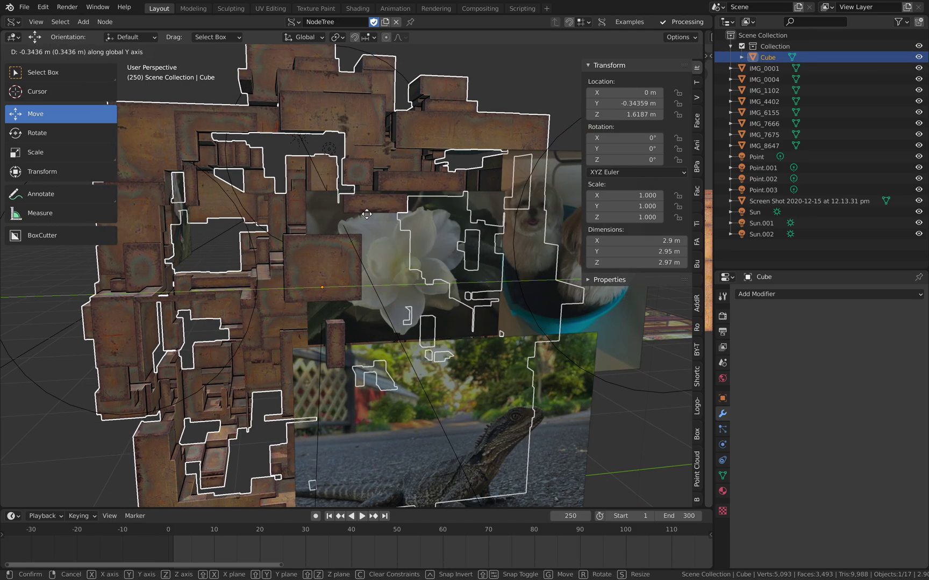
{"action": "right_click", "coordinate": [367, 215]}
{"action": "left_click", "coordinate": [145, 194]}
Move the Screen Shot 2020-12-15 plane from the structure's upper edge to the middle of its top
{"action": "middle_click_drag", "start_coordinate": [145, 194], "coordinate": [318, 219]}
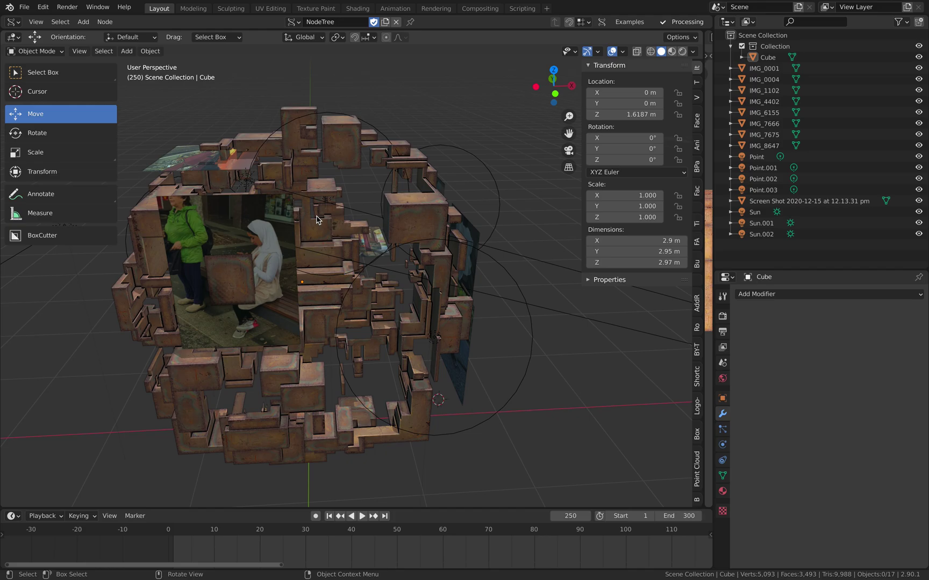
{"action": "mouse_move", "coordinate": [318, 219]}
{"action": "middle_mouse_down"}
{"action": "mouse_move", "coordinate": [379, 244]}
{"action": "mouse_move", "coordinate": [361, 240]}
{"action": "middle_mouse_up"}
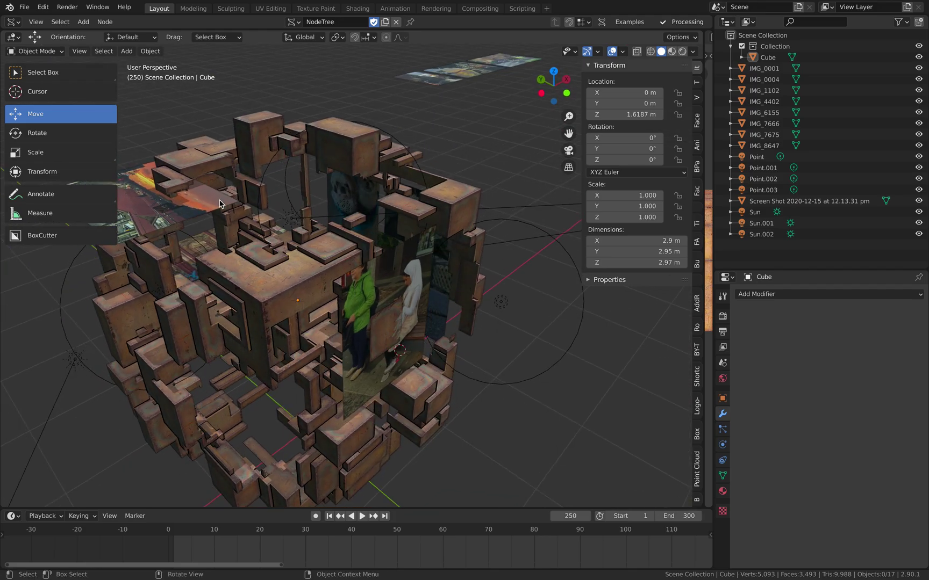
{"action": "left_click", "coordinate": [224, 203]}
{"action": "scroll", "coordinate": [291, 224], "scroll_direction": "down", "scroll_amount": 1}
{"action": "middle_click_drag", "start_coordinate": [290, 224], "coordinate": [303, 313]}
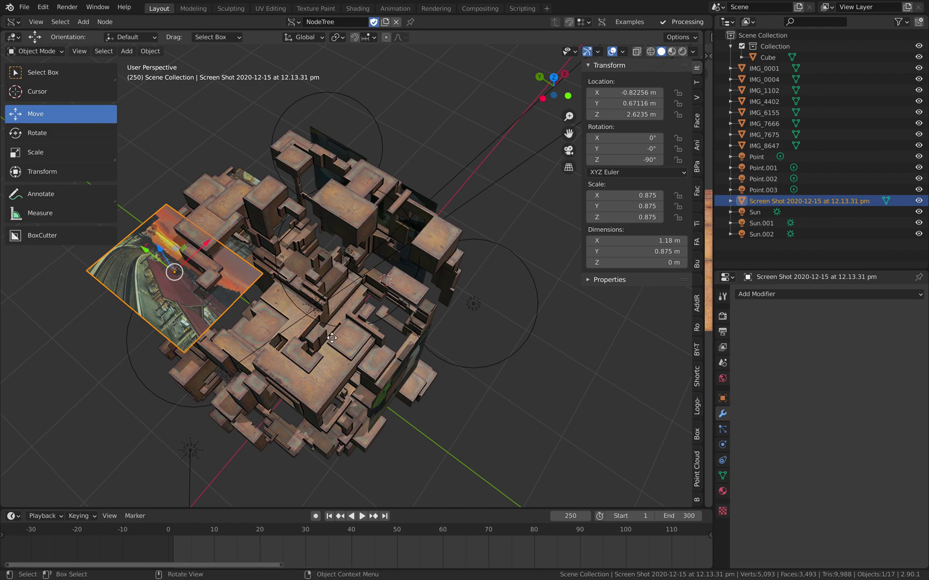
{"action": "key", "text": "g"}
{"action": "left_click", "coordinate": [452, 320]}
Scale the Screen Shot 2020-12-15 plane up to 1.620 across the structure's top and deselect it
{"action": "key", "text": "s"}
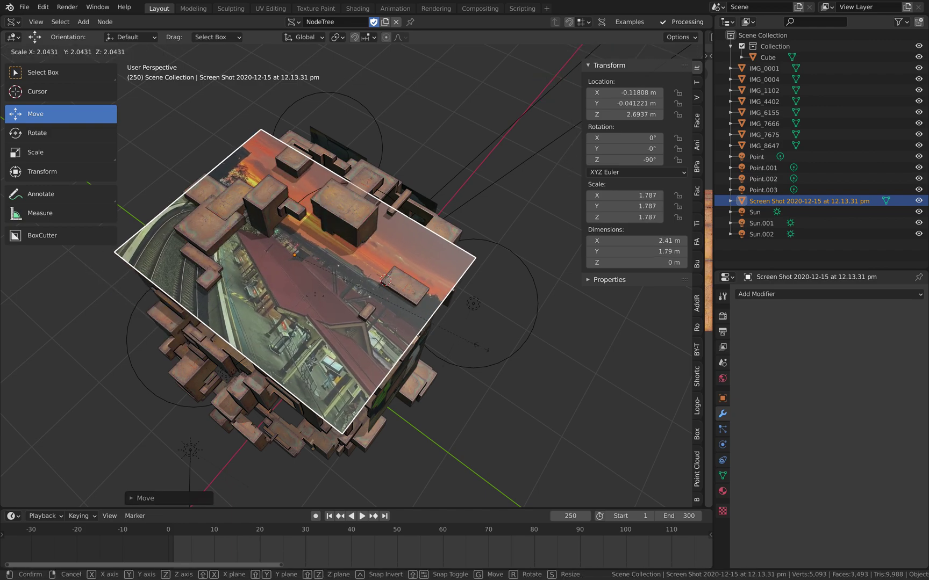
{"action": "left_click", "coordinate": [460, 344]}
{"action": "middle_click_drag", "start_coordinate": [460, 344], "coordinate": [458, 124]}
{"action": "left_click", "coordinate": [459, 127]}
Move the IMG_0004 white flower plane along the X axis to 1.3993 m, closer to the block structure
{"action": "mouse_move", "coordinate": [442, 239]}
{"action": "middle_mouse_down"}
{"action": "mouse_move", "coordinate": [488, 248]}
{"action": "mouse_move", "coordinate": [452, 234]}
{"action": "middle_mouse_up"}
{"action": "mouse_move", "coordinate": [360, 274]}
{"action": "middle_mouse_down", "text": "ctrl"}
{"action": "mouse_move", "coordinate": [438, 213]}
{"action": "mouse_move", "coordinate": [549, 190]}
{"action": "mouse_move", "coordinate": [550, 215]}
{"action": "mouse_move", "coordinate": [404, 223]}
{"action": "mouse_move", "coordinate": [351, 263]}
{"action": "middle_mouse_up", "text": "ctrl"}
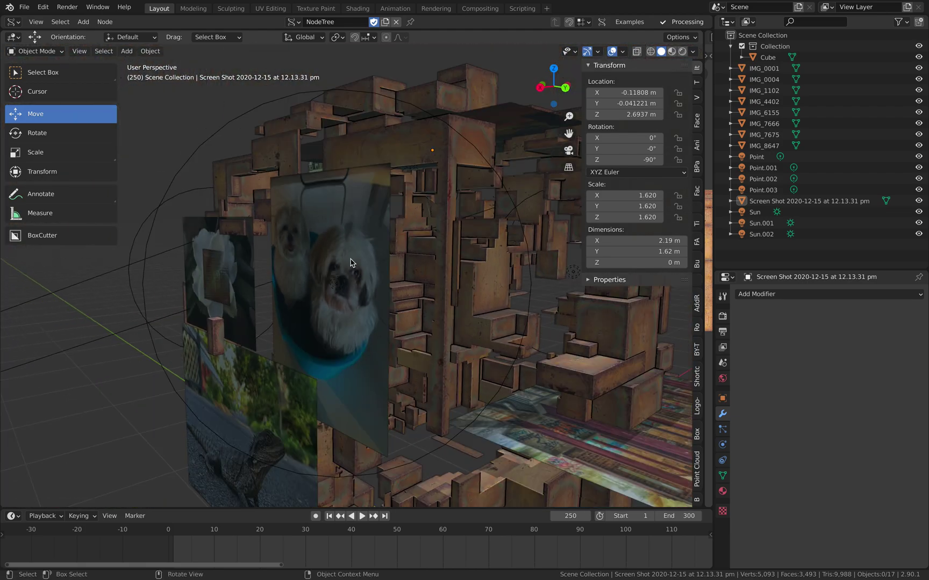
{"action": "left_click", "coordinate": [234, 256]}
{"action": "middle_click_drag", "start_coordinate": [234, 256], "coordinate": [257, 270]}
{"action": "key", "text": "g"}
{"action": "key", "text": "x"}
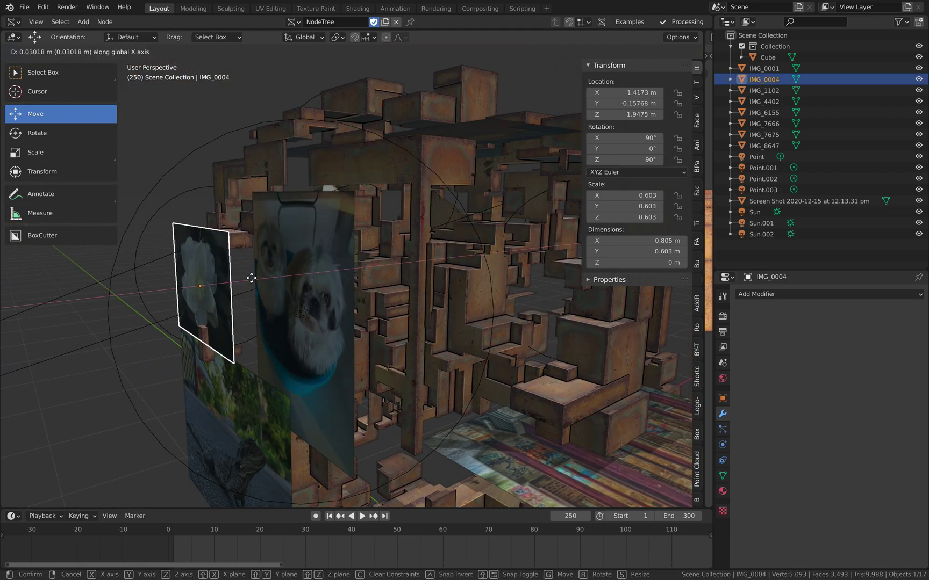
{"action": "left_click", "coordinate": [255, 279]}
{"action": "middle_click_drag", "start_coordinate": [380, 249], "coordinate": [696, 59]}
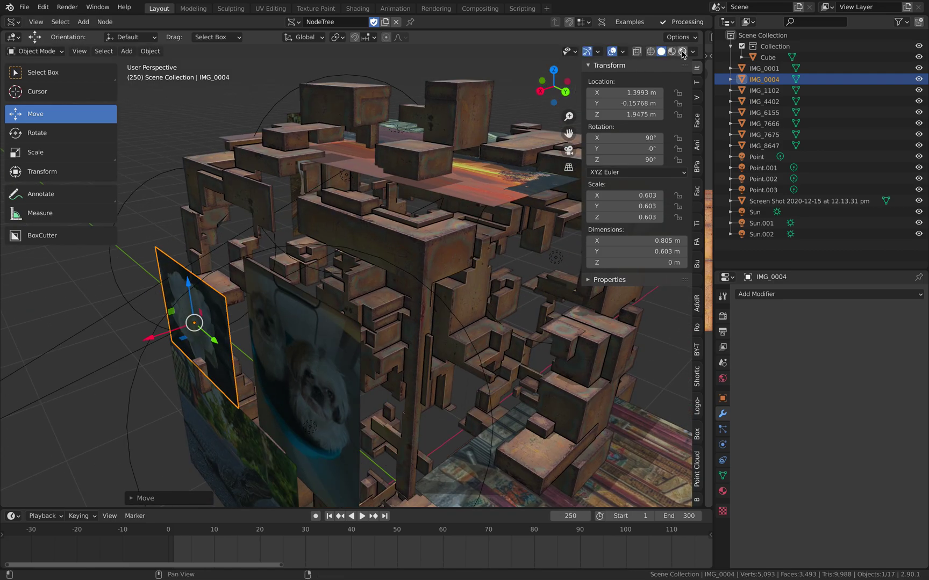
Hide the transform sidebar and use Fly Navigation to fly in close to the block structure
{"action": "left_click_drag", "start_coordinate": [582, 90], "coordinate": [718, 91]}
{"action": "middle_click_drag", "start_coordinate": [328, 264], "coordinate": [469, 240]}
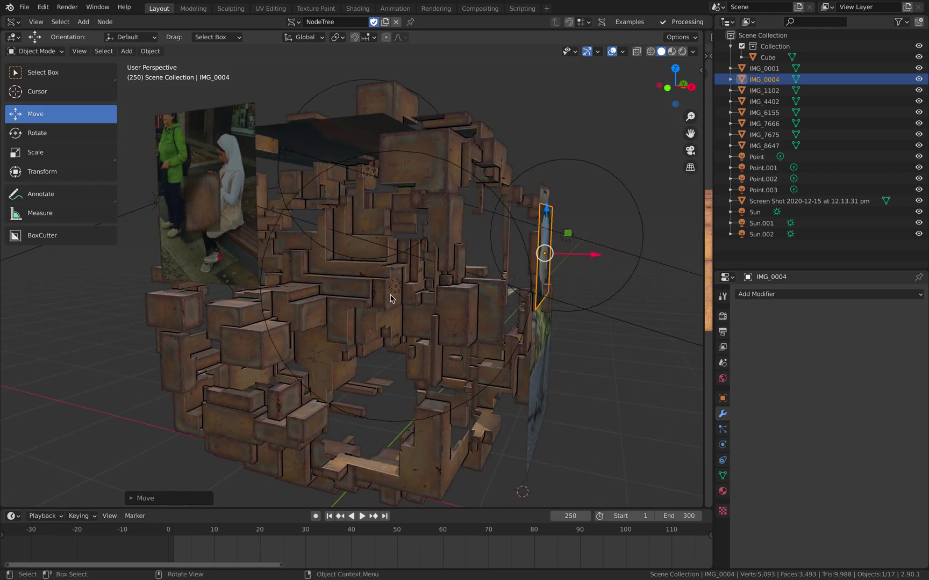
{"action": "key", "text": "F3"}
{"action": "type", "text": "fly"}
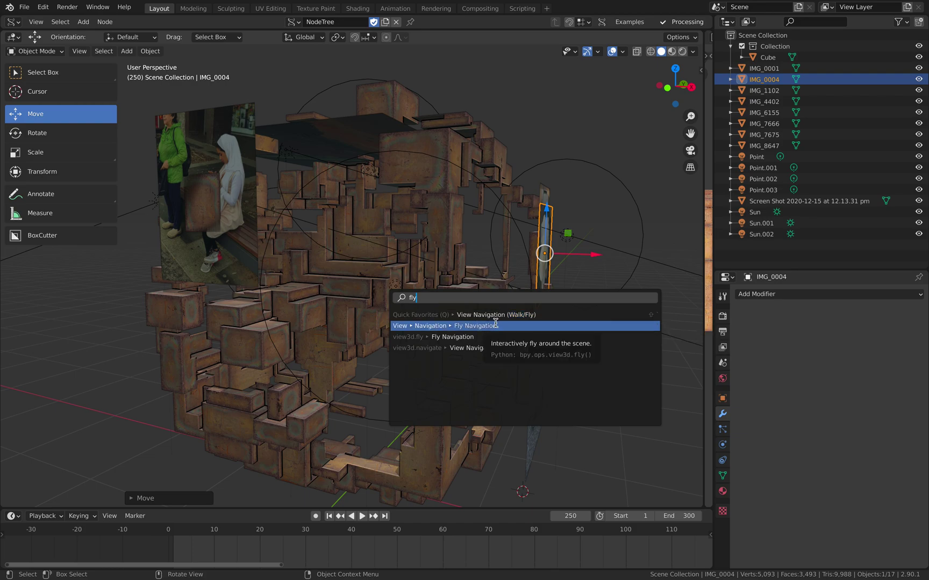
{"action": "left_click", "coordinate": [495, 323]}
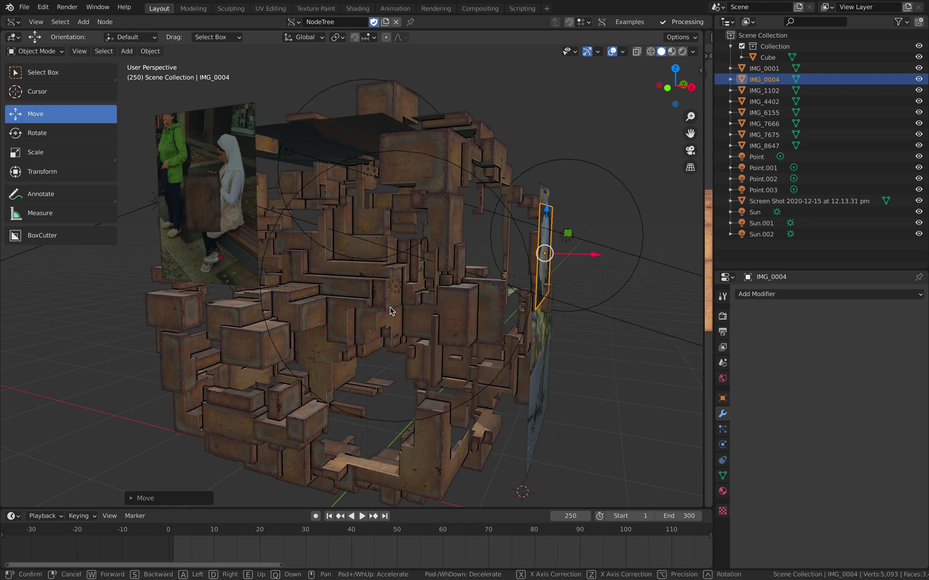
{"action": "key", "text": "w"}
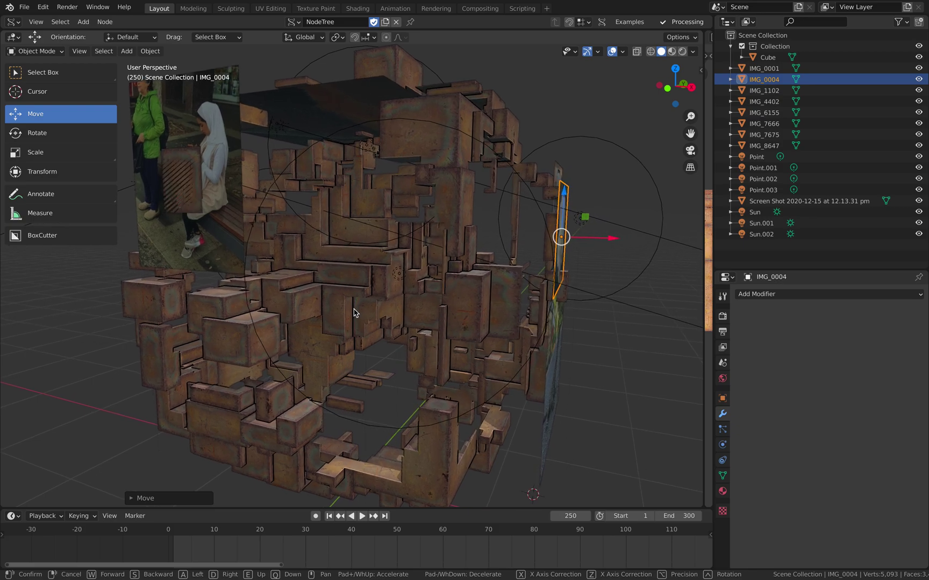
{"action": "key", "text": "d"}
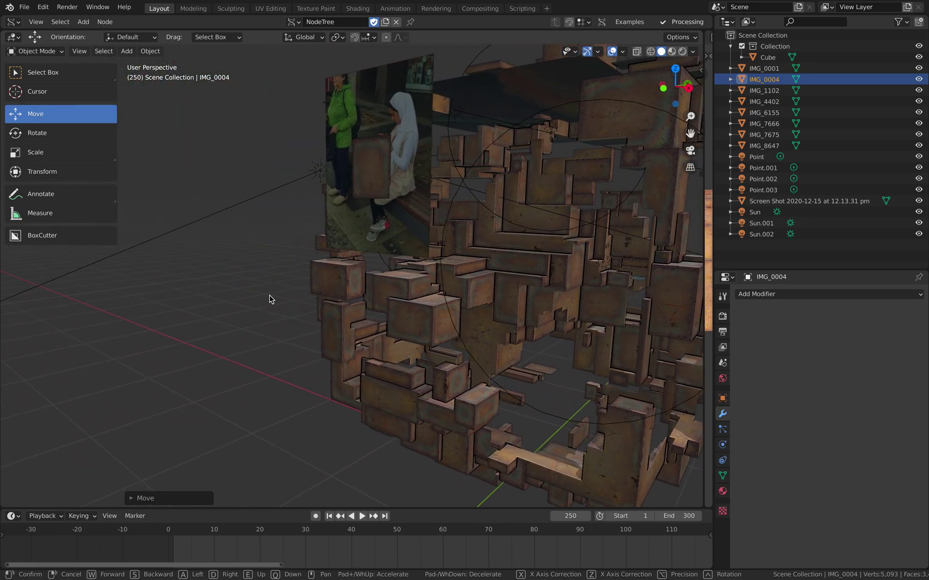
{"action": "left_click", "coordinate": [543, 284]}
{"action": "key", "text": "space"}
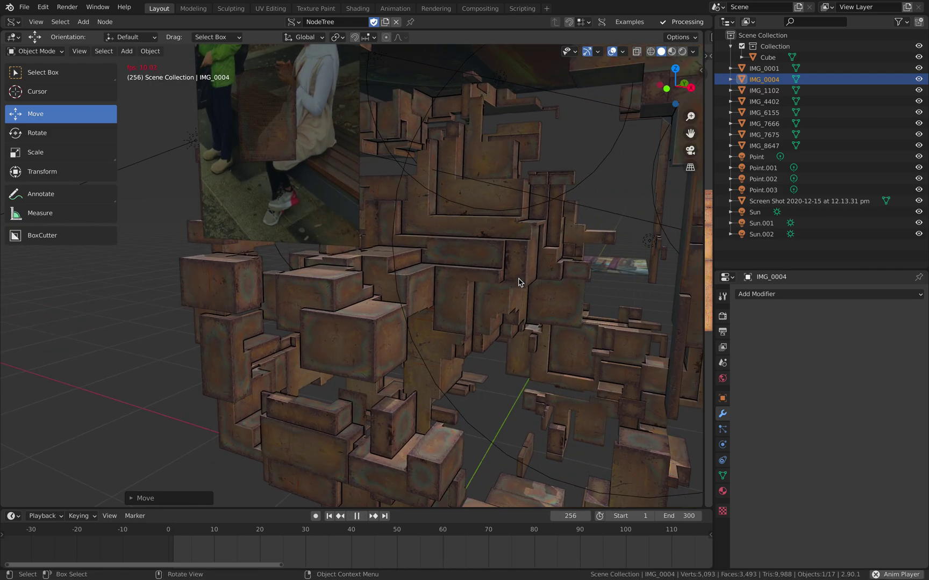
{"action": "key", "text": "F3"}
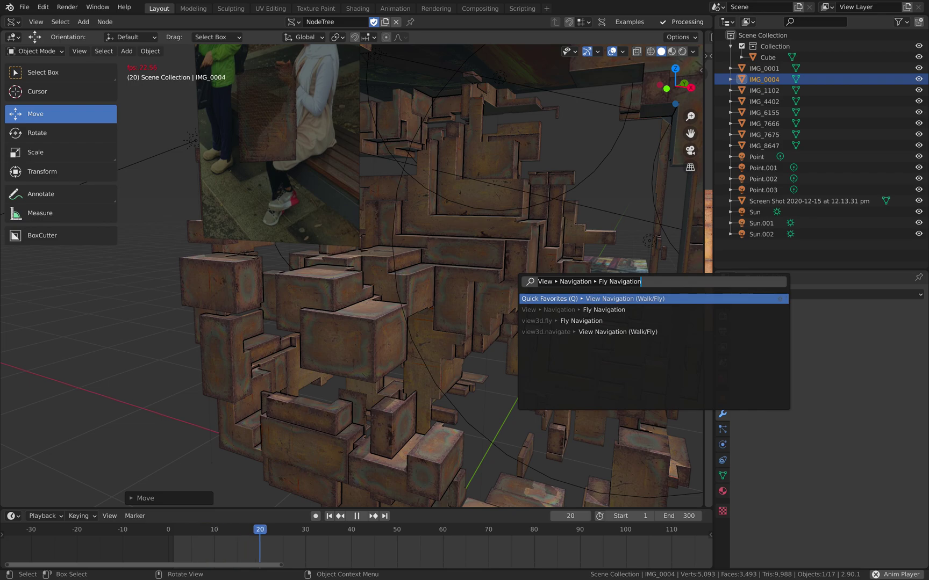
{"action": "key", "text": "Return"}
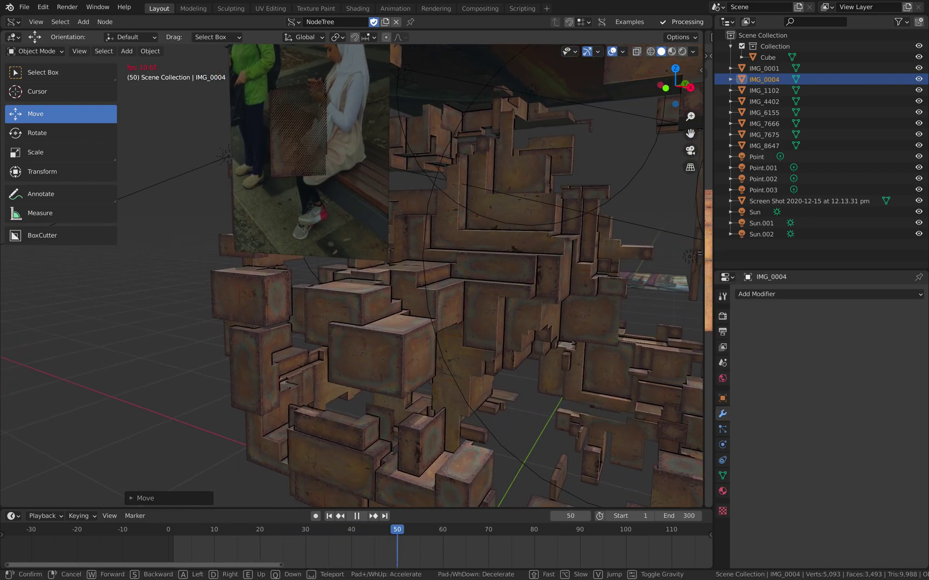
{"action": "key", "text": "s"}
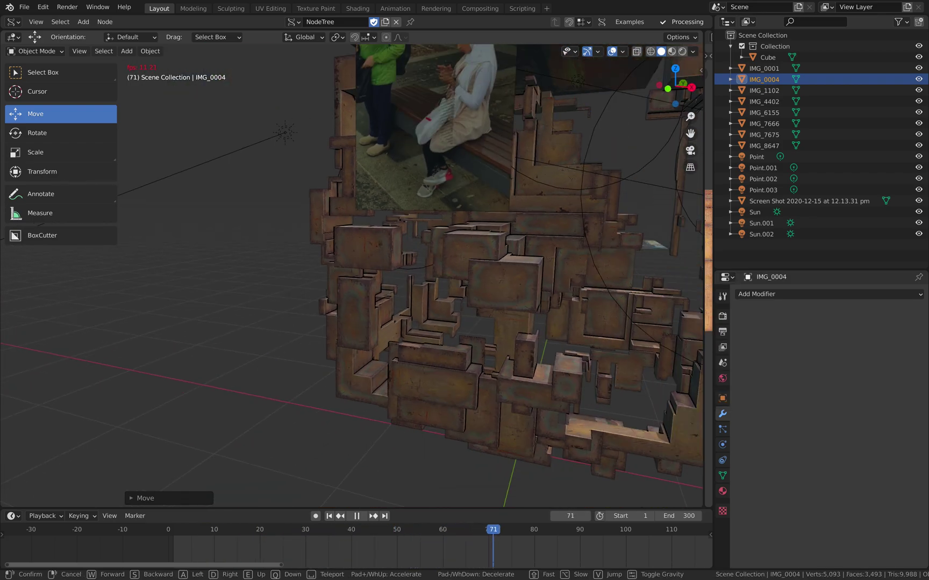
{"action": "key", "text": "Escape"}
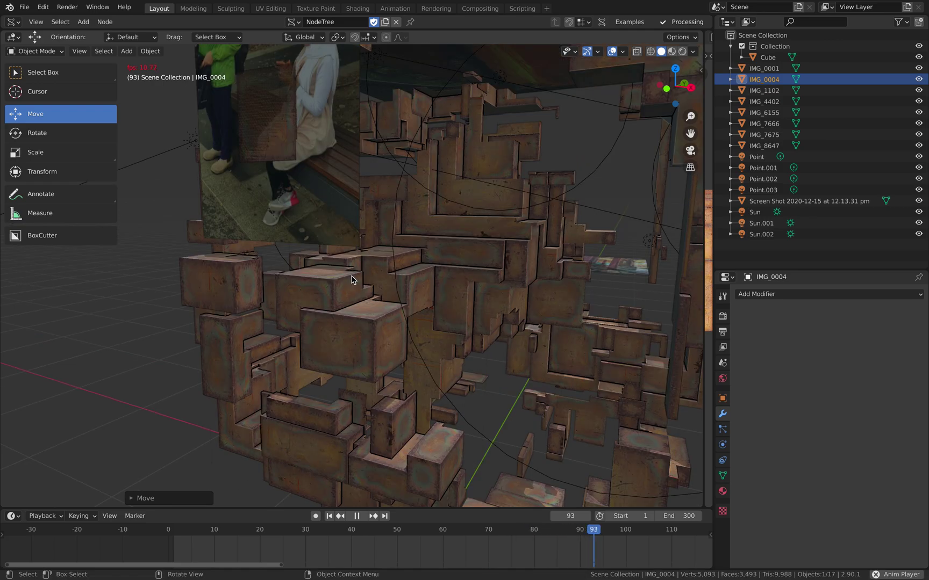
{"action": "key", "text": "Escape"}
Examine the block structure and its picture planes from several sides and up close using View Navigation (Walk/Fly)
{"action": "middle_click_drag", "start_coordinate": [409, 304], "coordinate": [446, 302]}
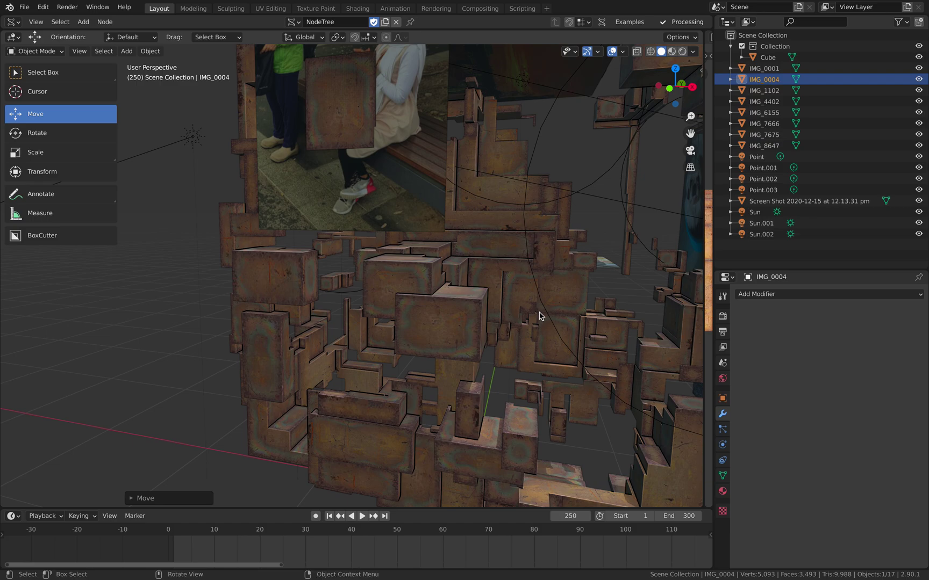
{"action": "key", "text": "F3"}
{"action": "key", "text": "Return"}
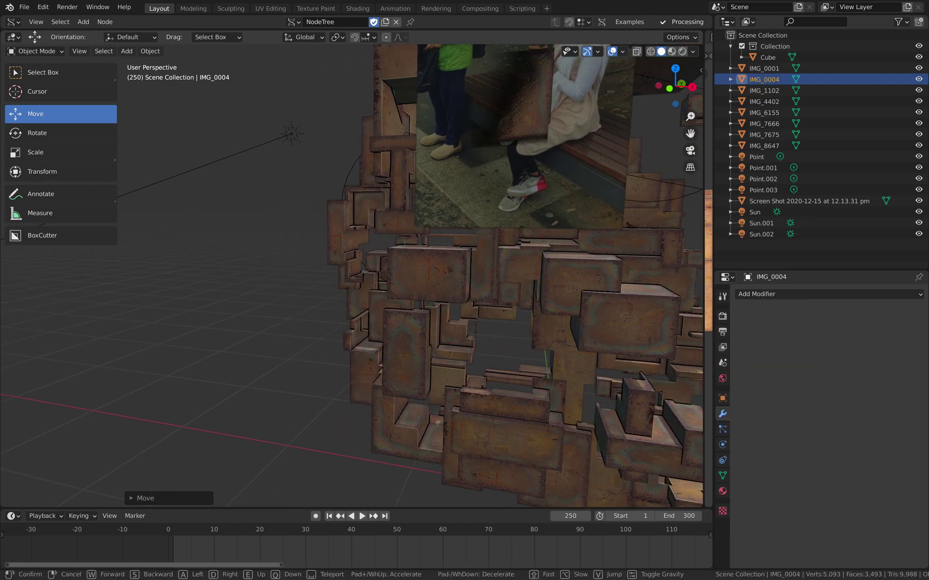
{"action": "key", "text": "a"}
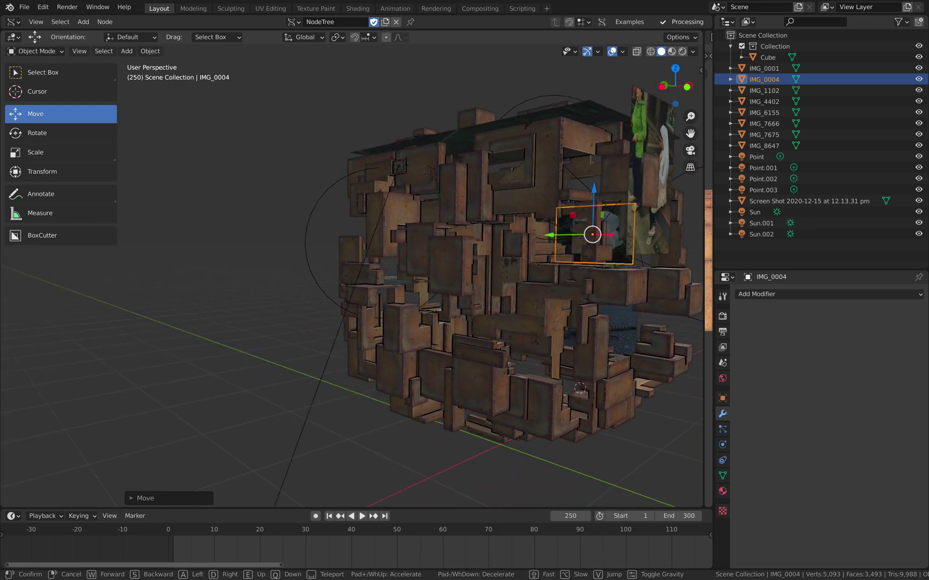
{"action": "key", "text": "w"}
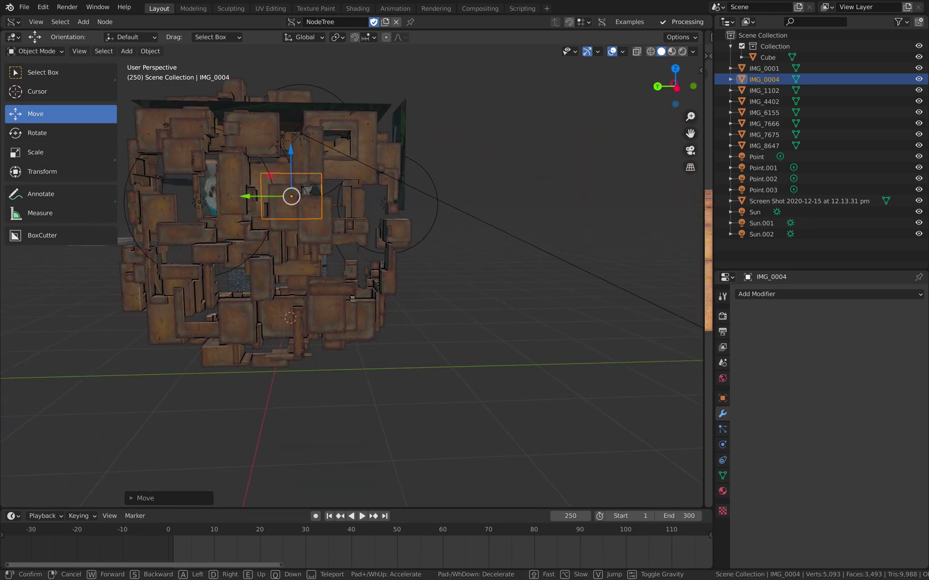
{"action": "key", "text": "a"}
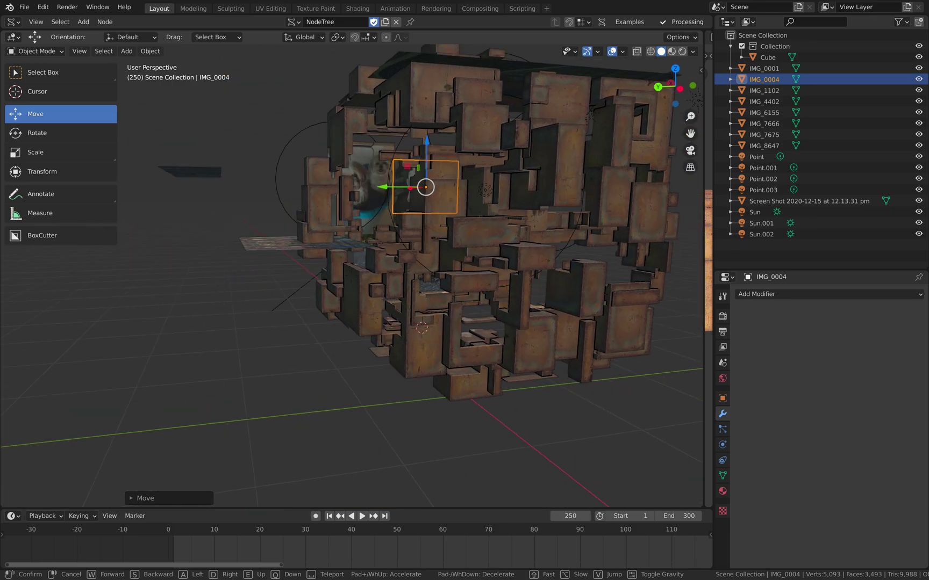
{"action": "key", "text": "a"}
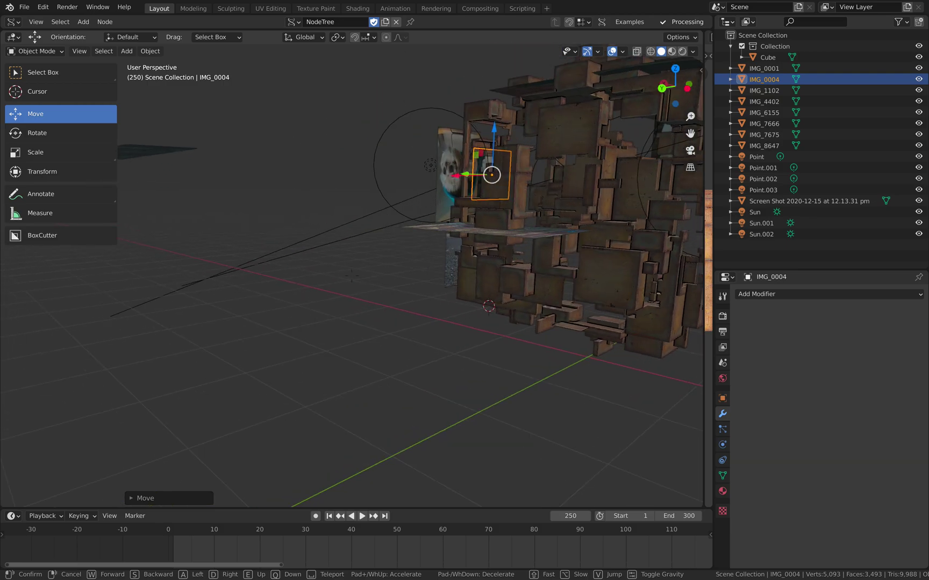
{"action": "key", "text": "d"}
{"action": "key", "text": "w"}
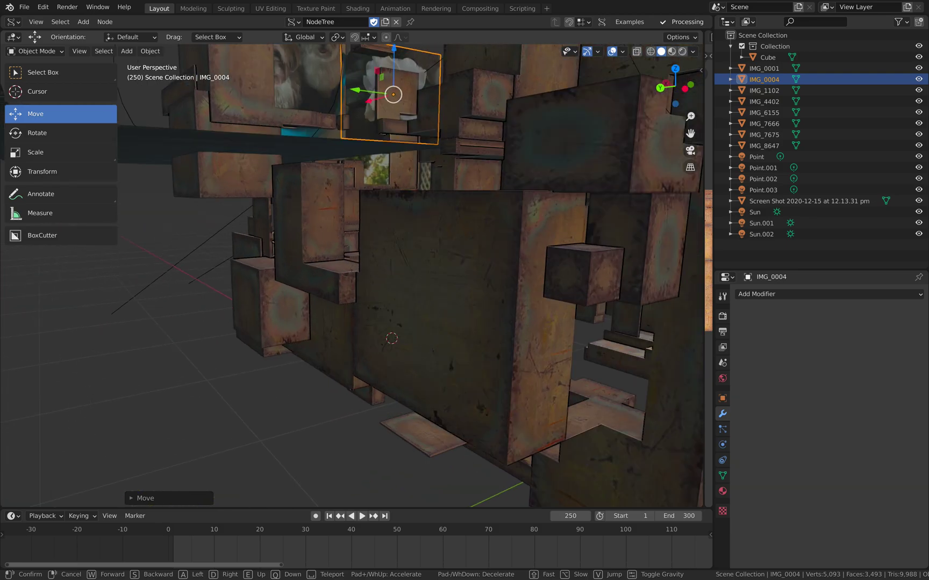
{"action": "key", "text": "s"}
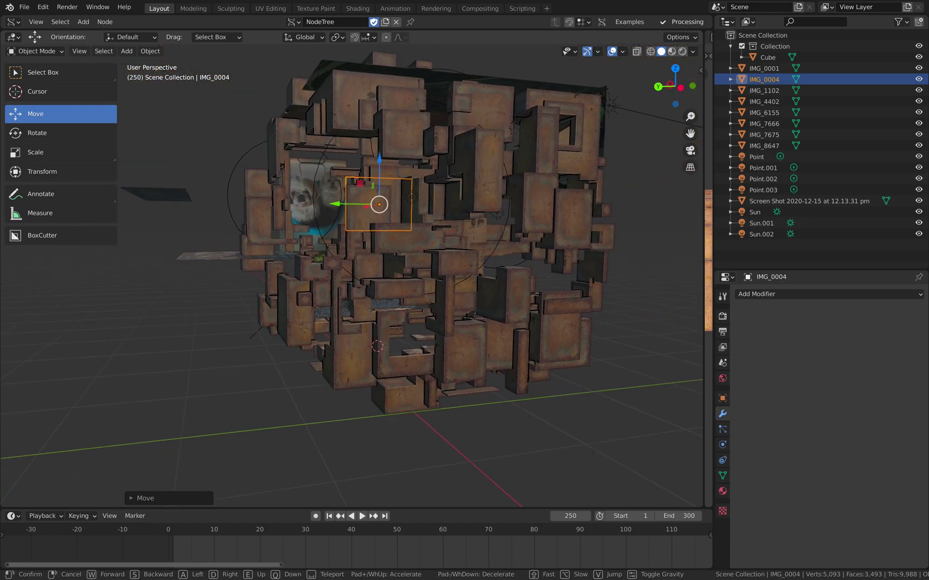
{"action": "key", "text": "w"}
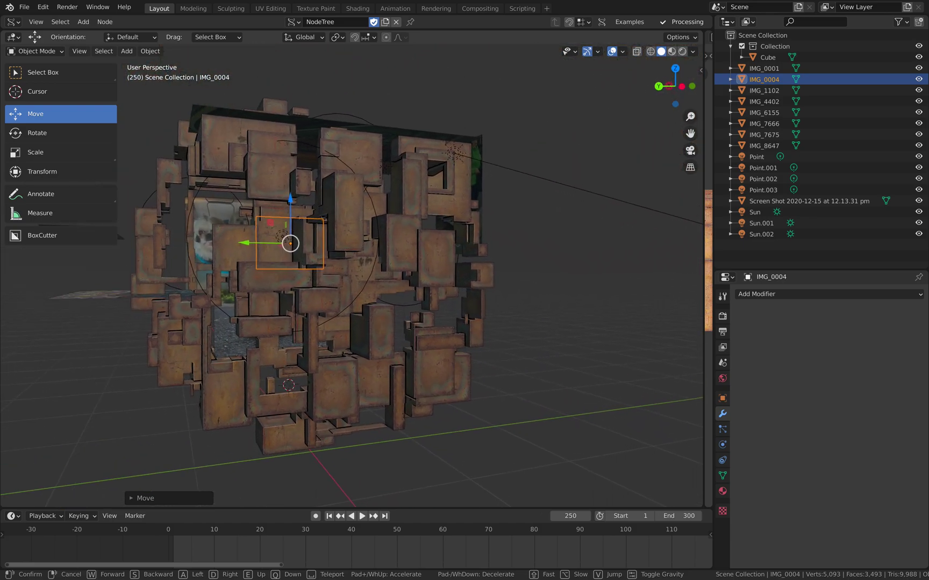
{"action": "key", "text": "a"}
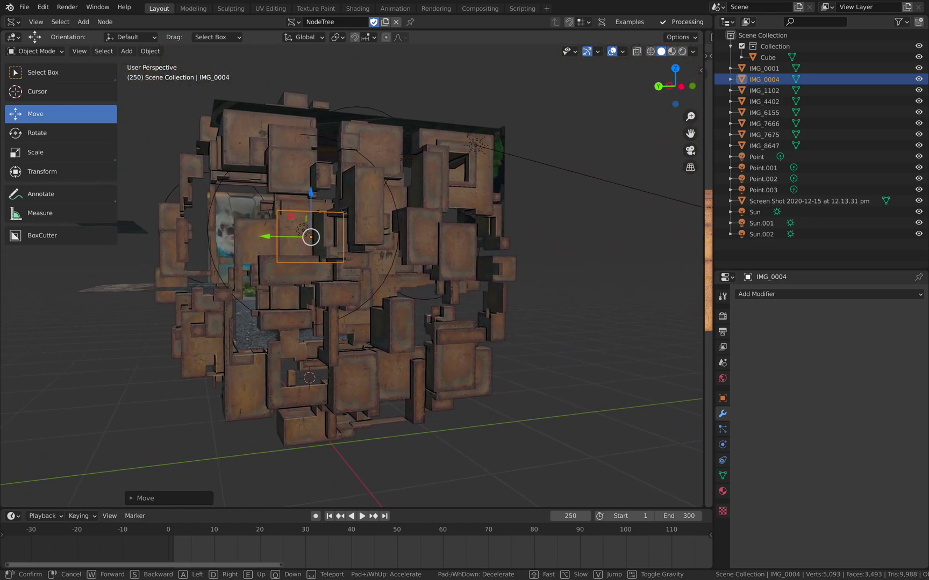
{"action": "key", "text": "w"}
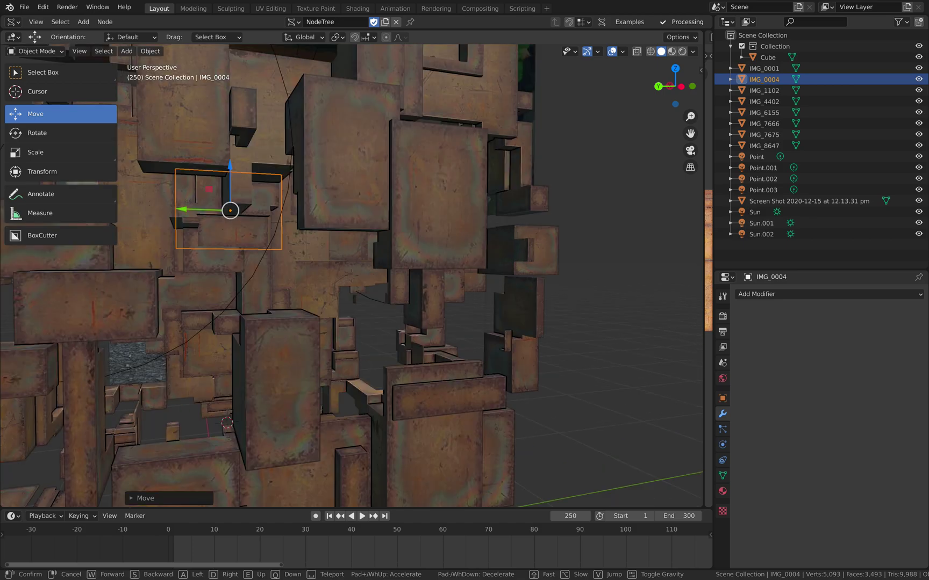
{"action": "key", "text": "w"}
{"action": "key", "text": "d"}
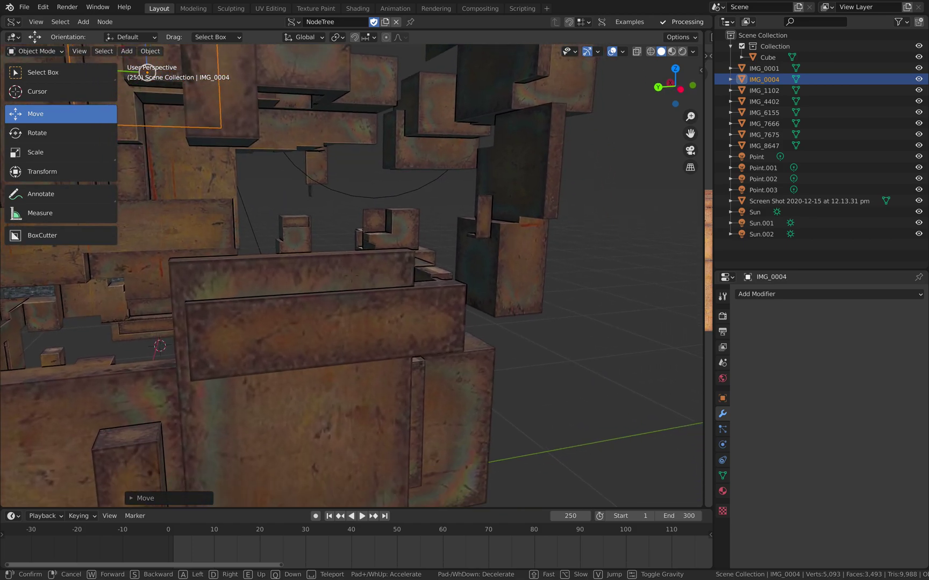
{"action": "key", "text": "Escape"}
Show the whole structure full screen in rendered shading with the overlays and gizmos hidden
{"action": "scroll", "coordinate": [413, 297], "scroll_direction": "down", "scroll_amount": 4}
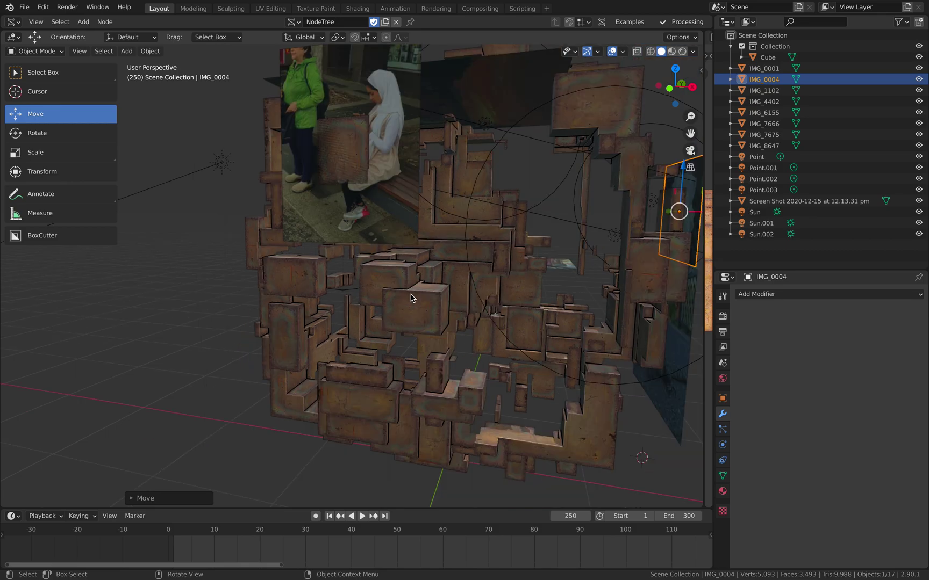
{"action": "middle_click_drag", "start_coordinate": [413, 297], "coordinate": [426, 296]}
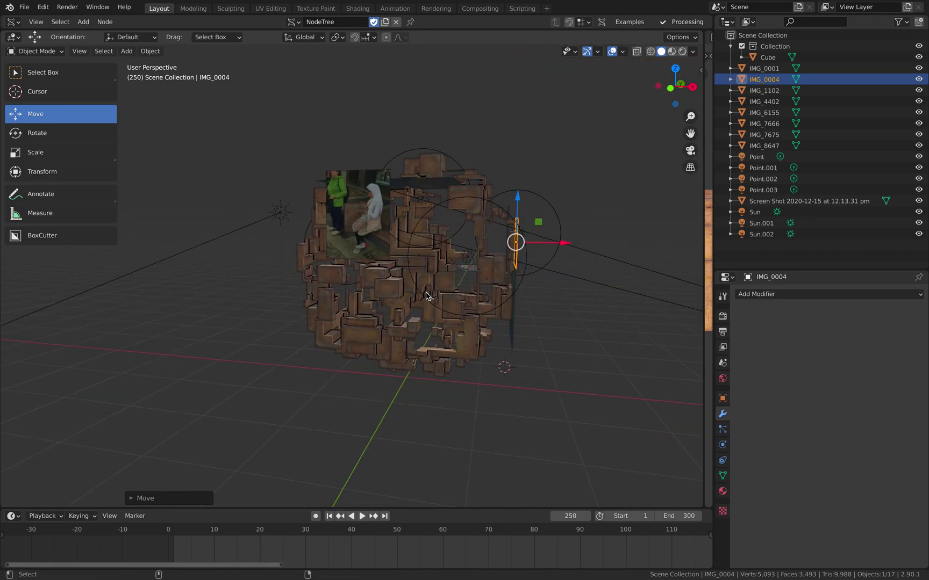
{"action": "left_click", "coordinate": [682, 51]}
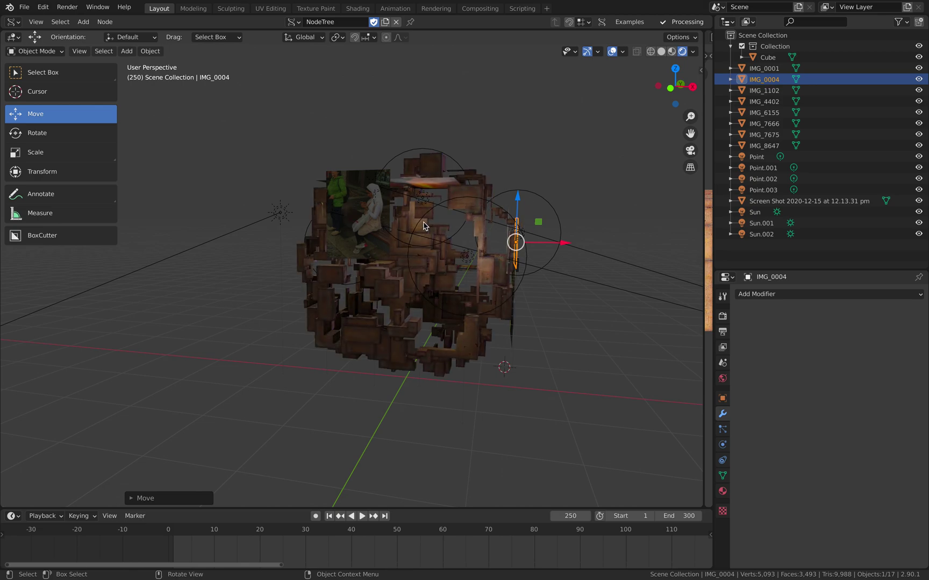
{"action": "left_click", "coordinate": [613, 51]}
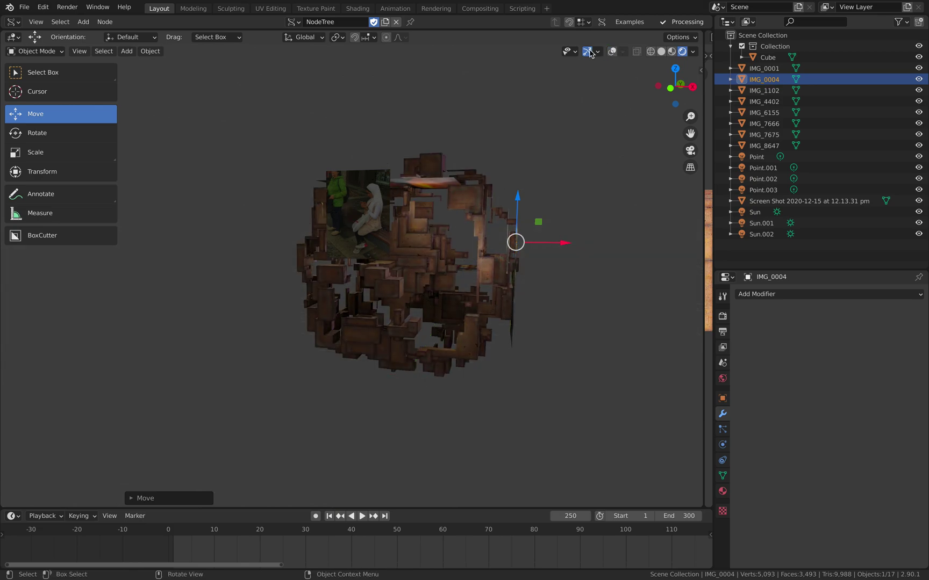
{"action": "key", "text": "ctrl+alt+space"}
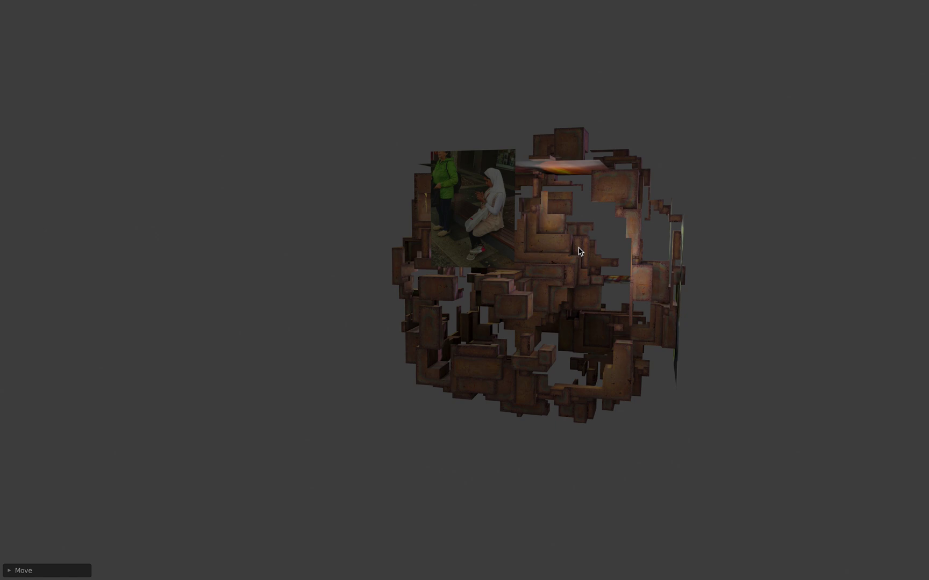
Examine the rendered block structure full screen with View Navigation (Walk/Fly), circling from the two-figure picture past the dog picture to the adjoining side
{"action": "key", "text": "F3"}
{"action": "key", "text": "Return"}
{"action": "key", "text": "w"}
{"action": "key", "text": "w"}
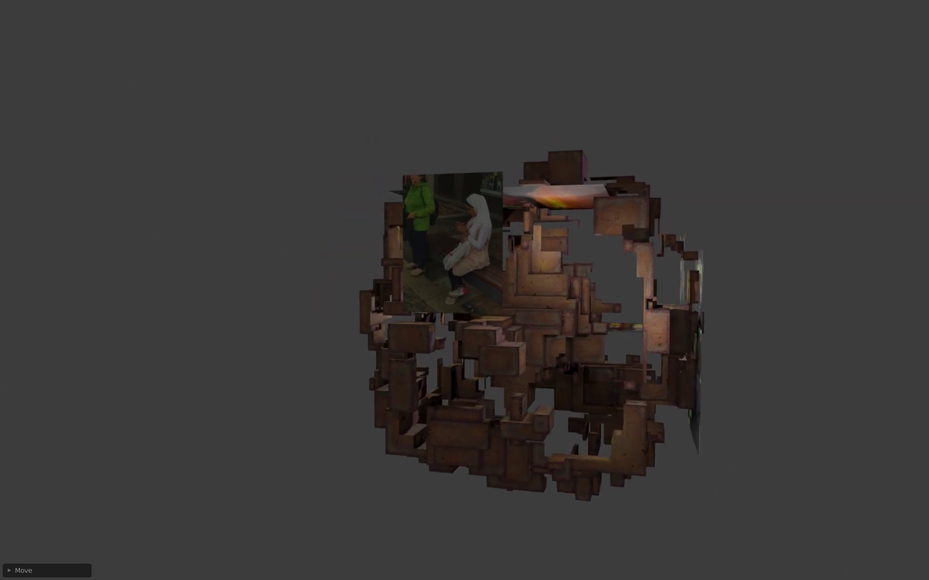
{"action": "key", "text": "a"}
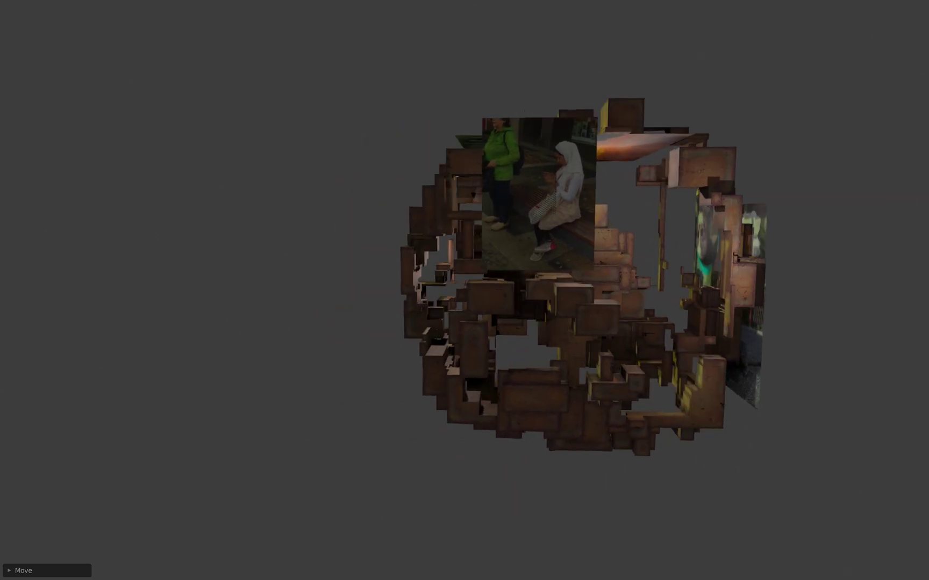
{"action": "key", "text": "d"}
{"action": "key", "text": "d"}
{"action": "key", "text": "d"}
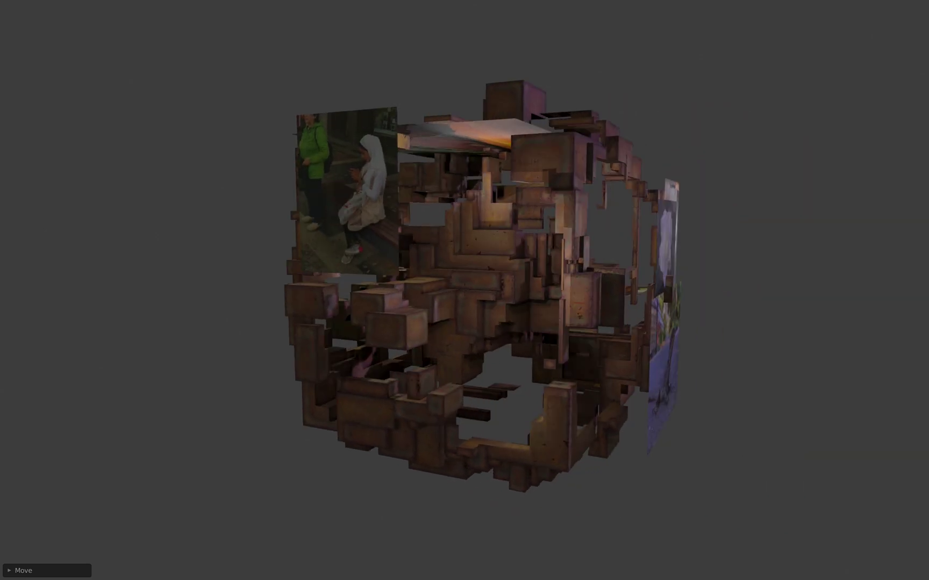
{"action": "key", "text": "a"}
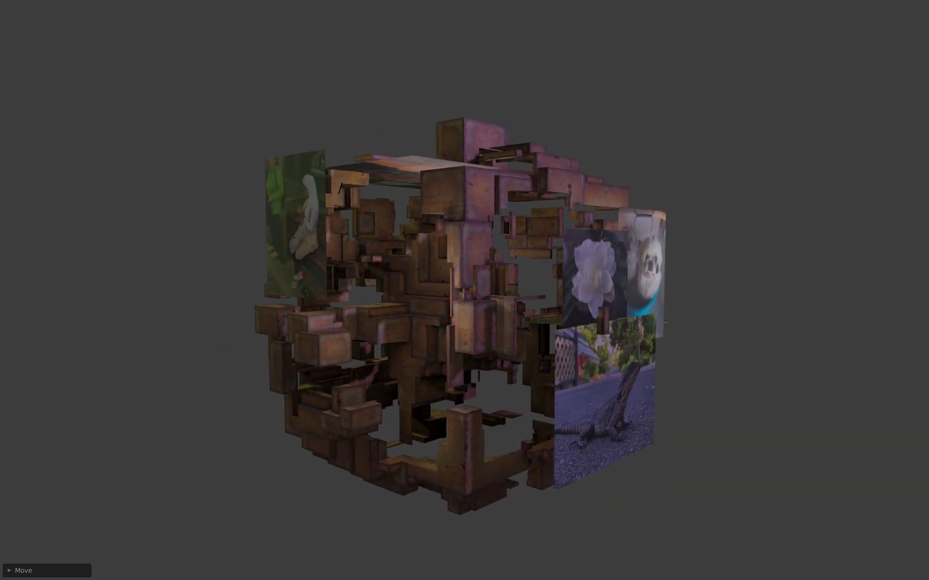
{"action": "key", "text": "d"}
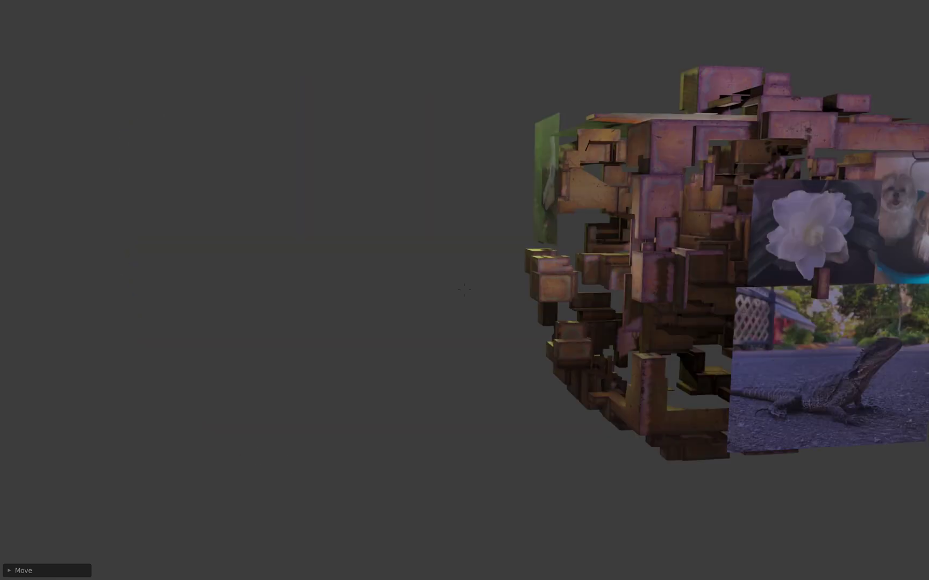
{"action": "key", "text": "d"}
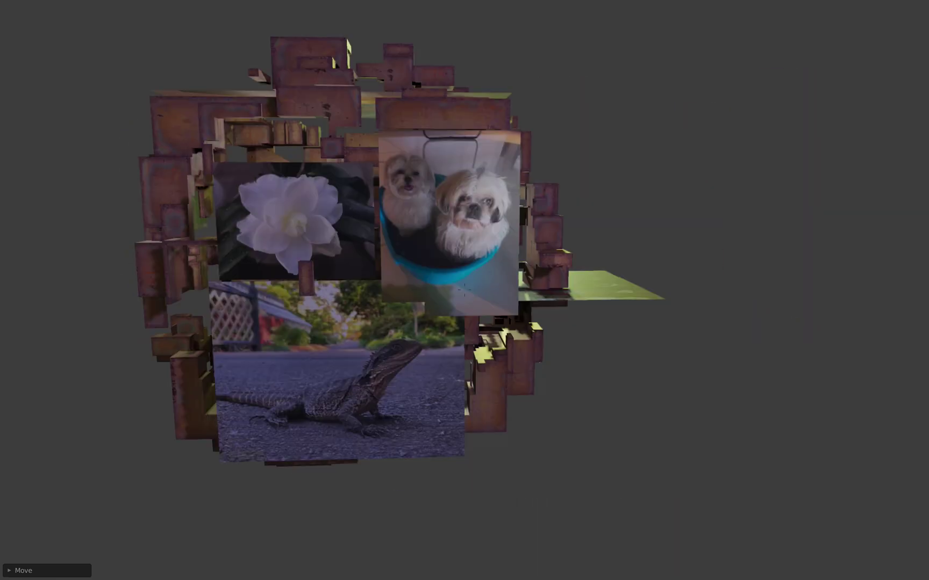
{"action": "key", "text": "d"}
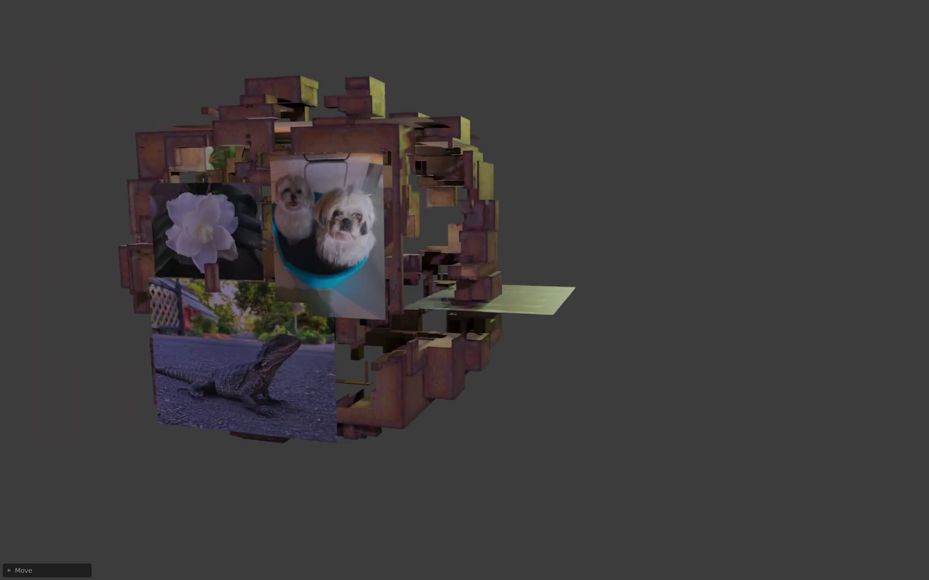
{"action": "key", "text": "a"}
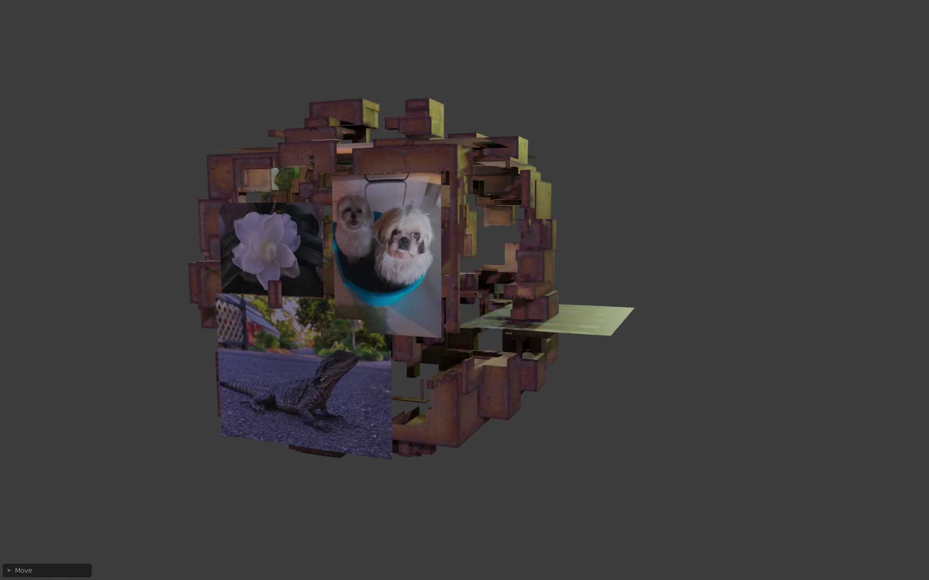
{"action": "key", "text": "d"}
{"action": "key", "text": "d"}
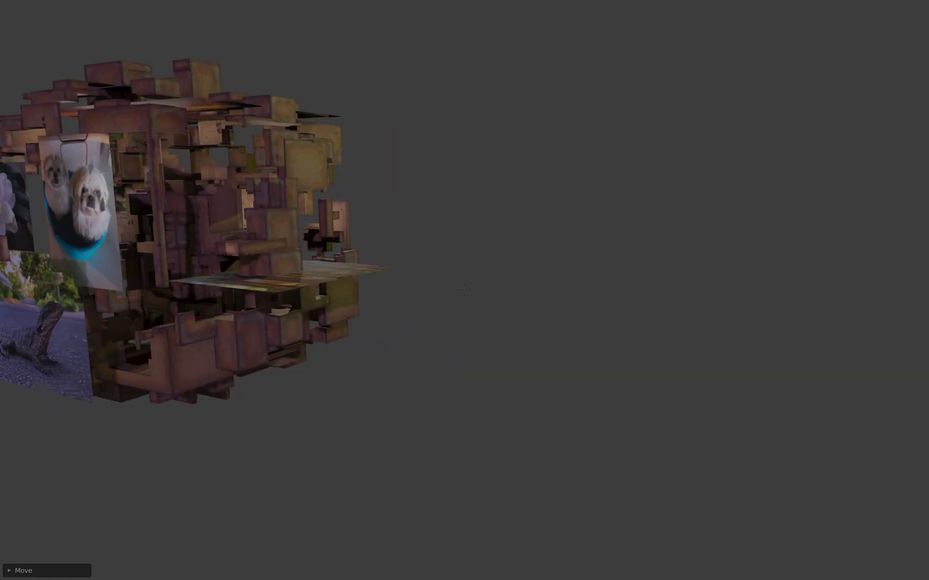
{"action": "key", "text": "a"}
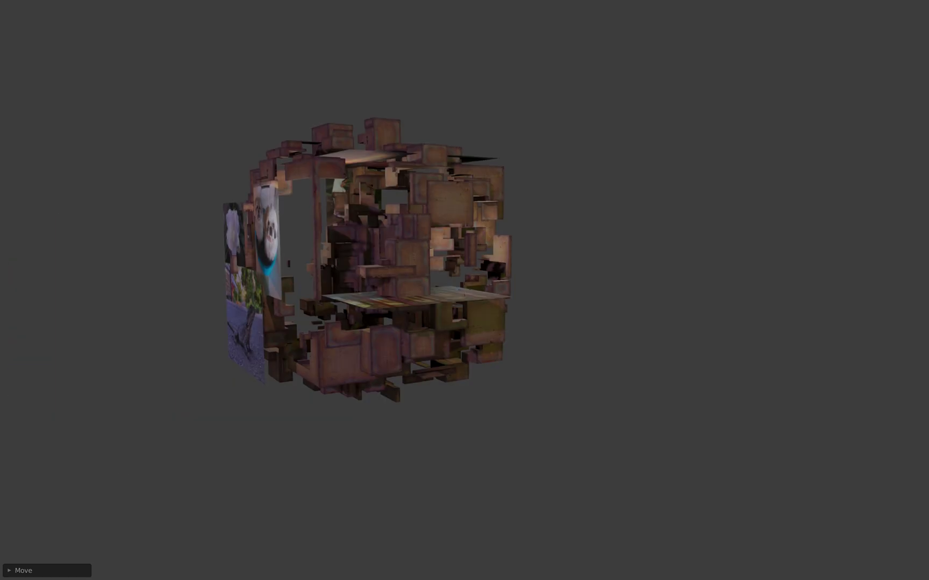
{"action": "key", "text": "w"}
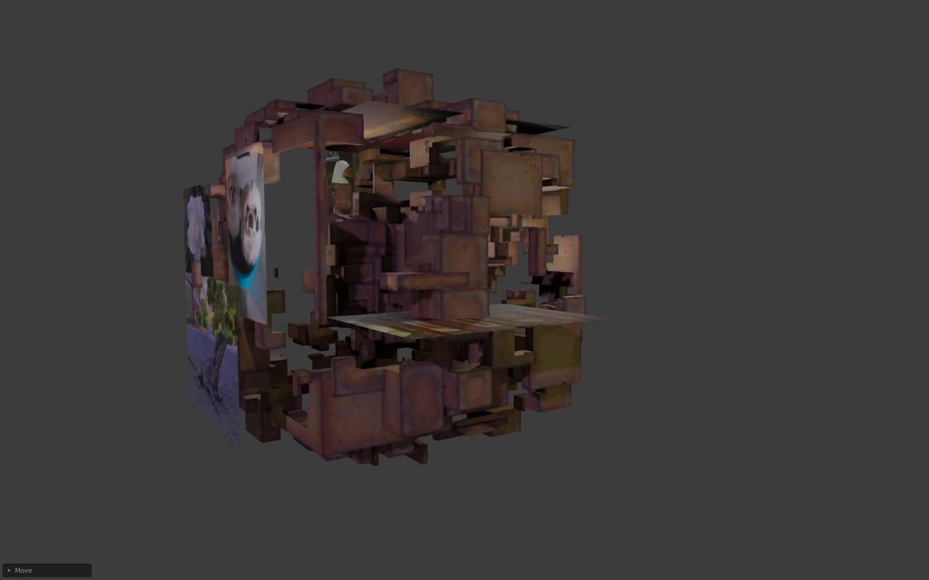
{"action": "left_click", "coordinate": [470, 292]}
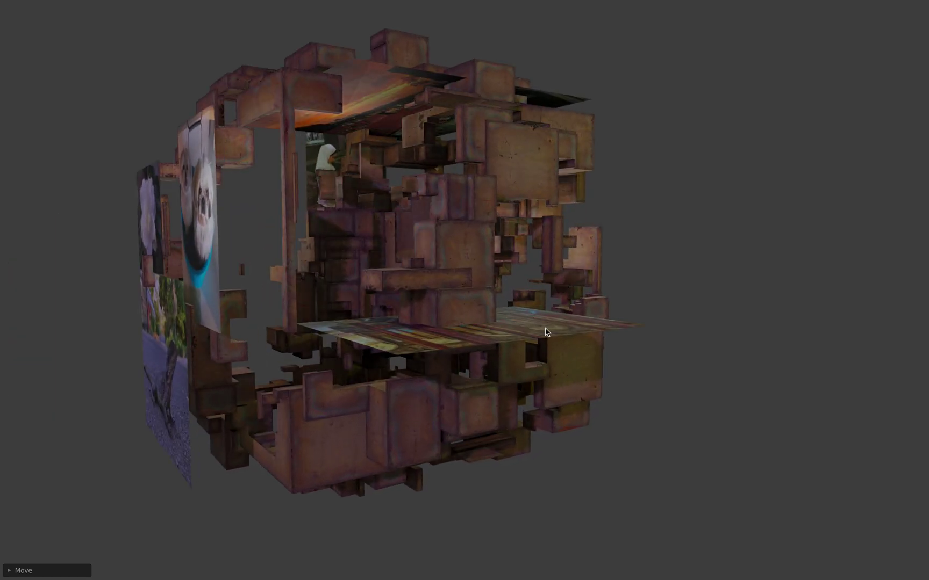
{"action": "scroll", "coordinate": [545, 332], "scroll_direction": "right", "scroll_amount": 2}
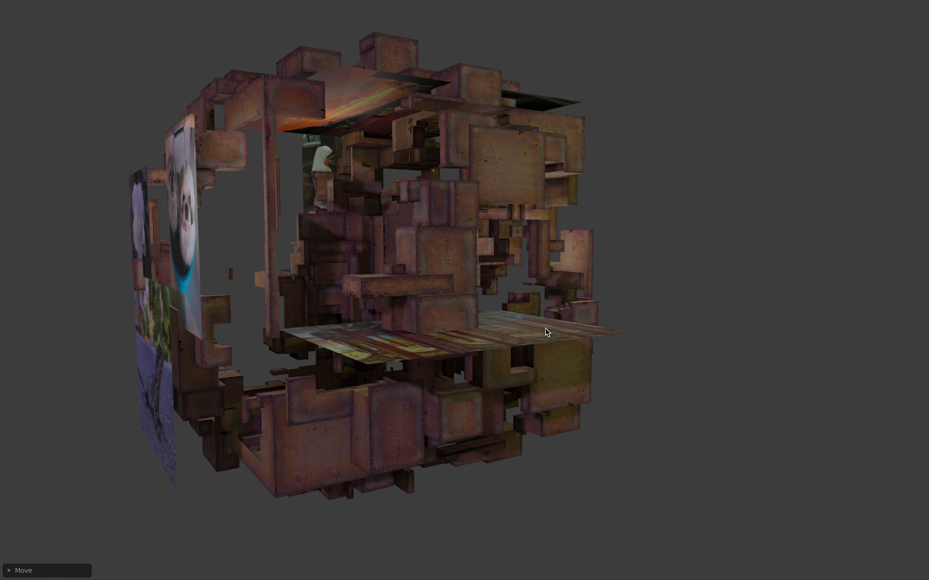
Leave the full-screen view, show the gizmos again and switch the viewport to solid shading
{"action": "key", "text": "ctrl+alt+space"}
{"action": "left_click", "coordinate": [590, 53]}
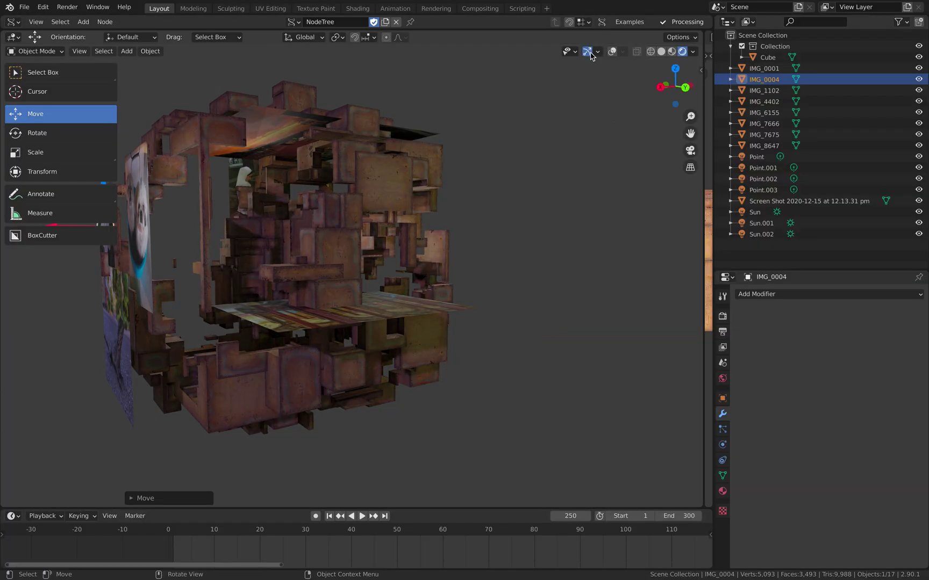
{"action": "middle_click_drag", "start_coordinate": [495, 235], "coordinate": [578, 137]}
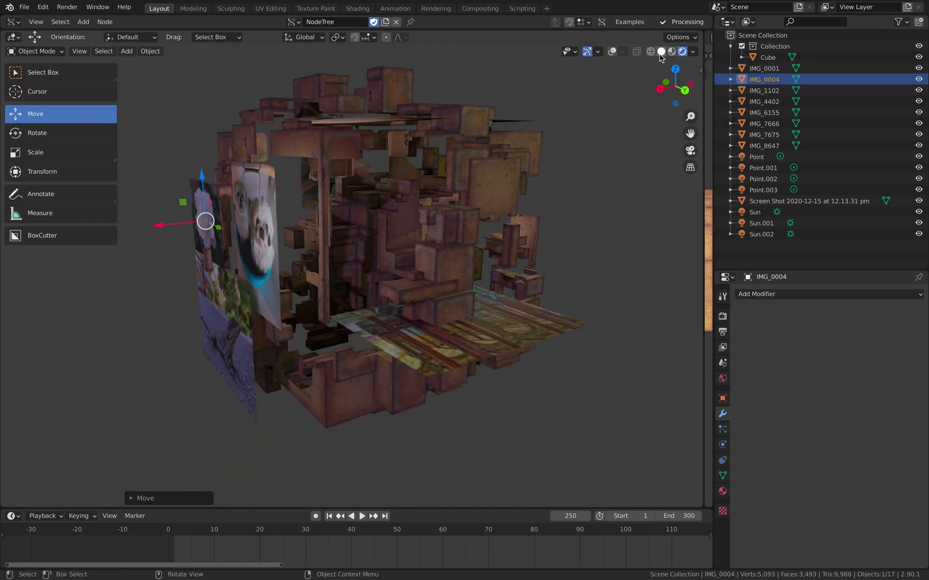
{"action": "left_click", "coordinate": [661, 53]}
Rotate the IMG_4402 arcade picture plane 90° about the X axis and nudge it along the Y axis
{"action": "middle_click_drag", "start_coordinate": [559, 267], "coordinate": [566, 303]}
{"action": "left_click", "coordinate": [535, 325]}
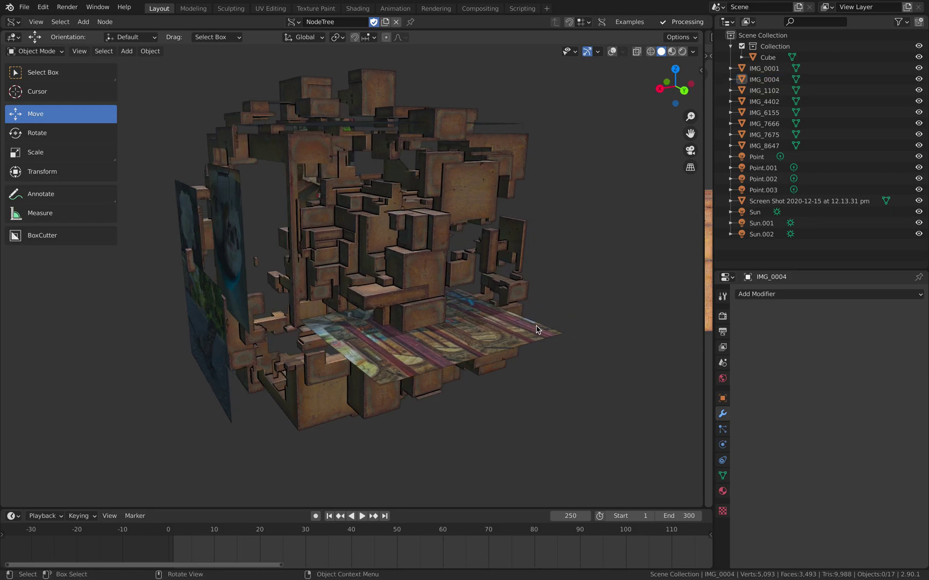
{"action": "middle_click_drag", "start_coordinate": [535, 339], "coordinate": [560, 325]}
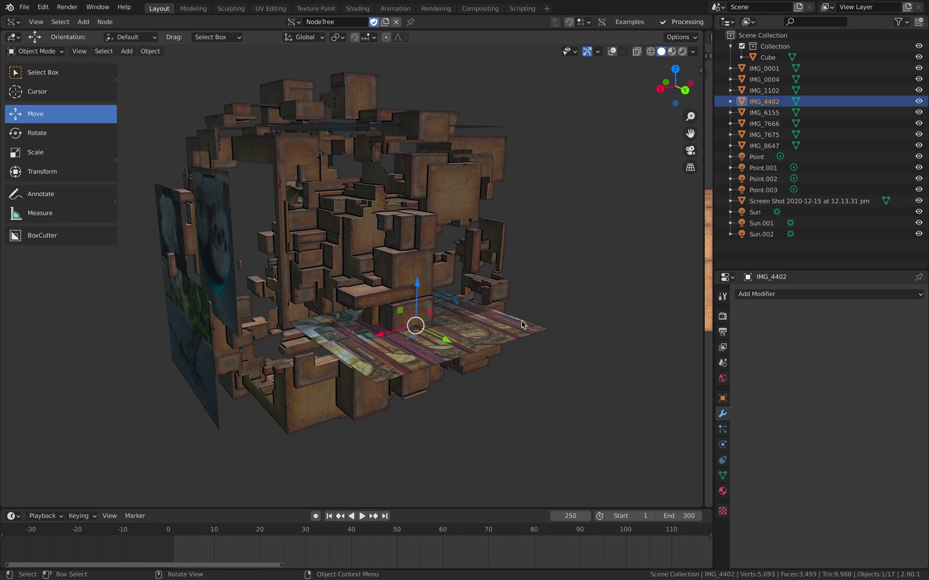
{"action": "key", "text": "r"}
{"action": "key", "text": "x"}
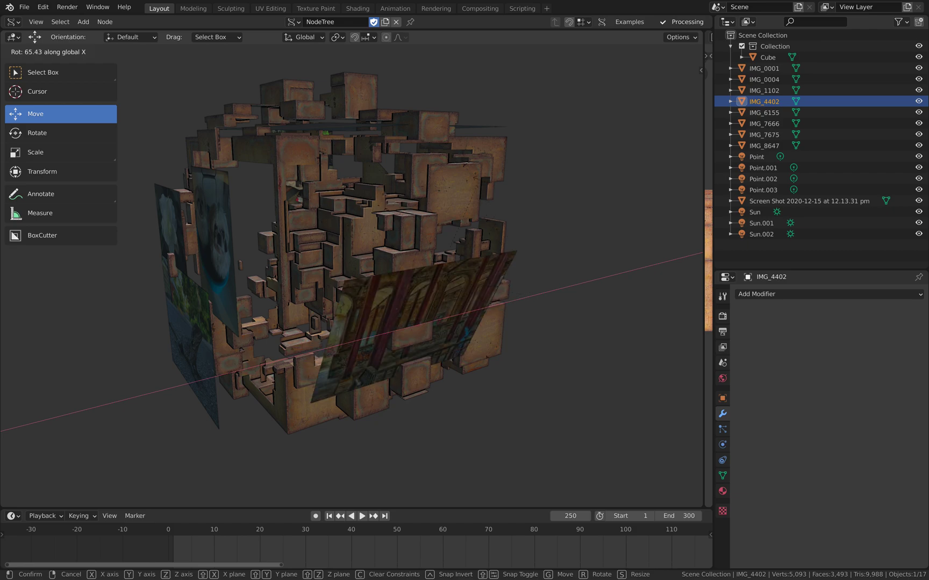
{"action": "type", "text": "90"}
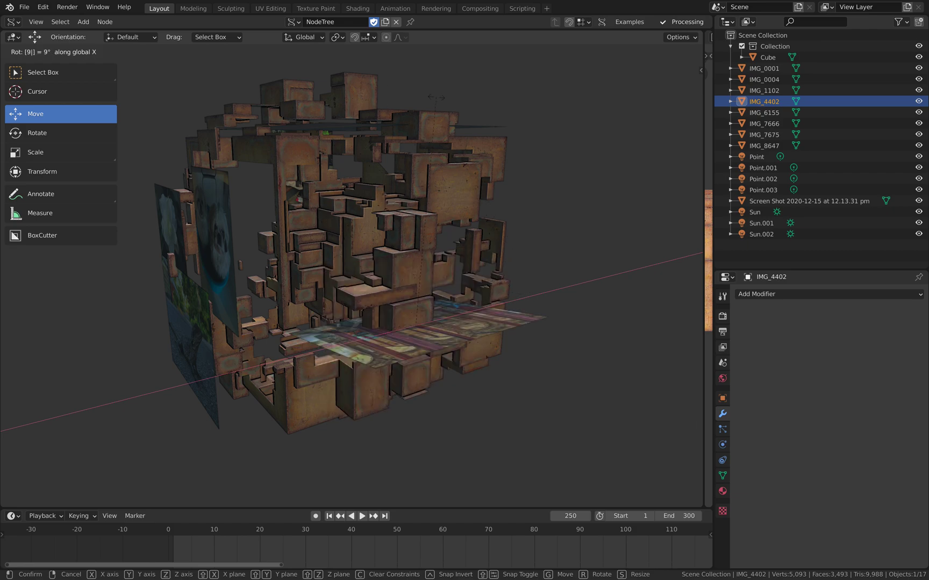
{"action": "key", "text": "Return"}
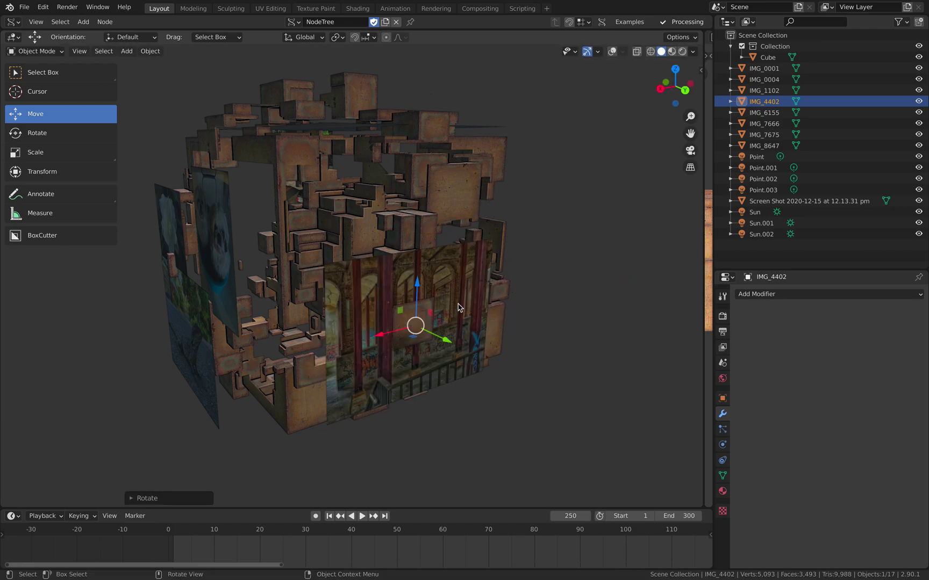
{"action": "left_click_drag", "start_coordinate": [445, 342], "coordinate": [448, 341]}
Activate the Cursor tool and turn the viewport overlays back on
{"action": "scroll", "coordinate": [554, 278], "scroll_direction": "down", "scroll_amount": 5}
{"action": "middle_click_drag", "start_coordinate": [553, 277], "coordinate": [505, 298]}
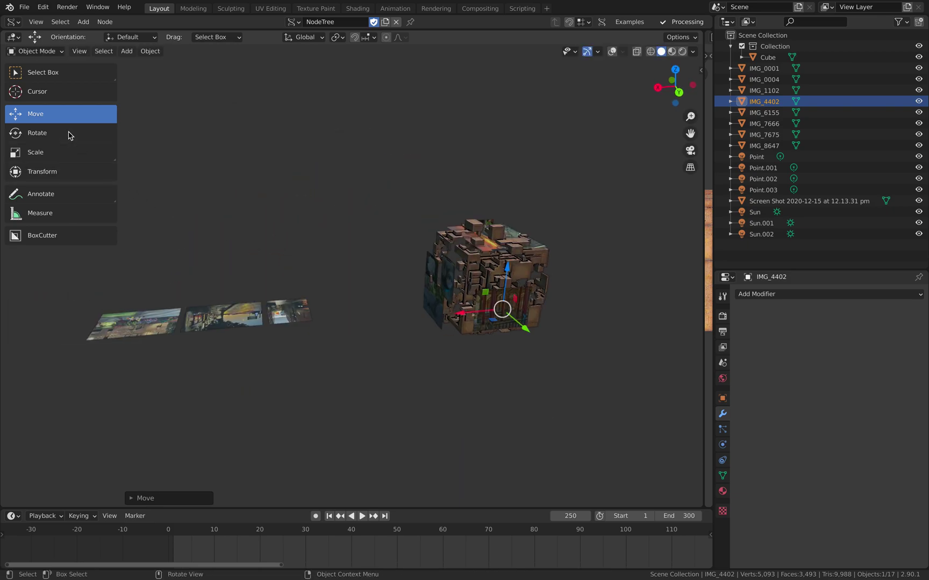
{"action": "left_click", "coordinate": [49, 93]}
{"action": "middle_click_drag", "start_coordinate": [211, 330], "coordinate": [232, 346]}
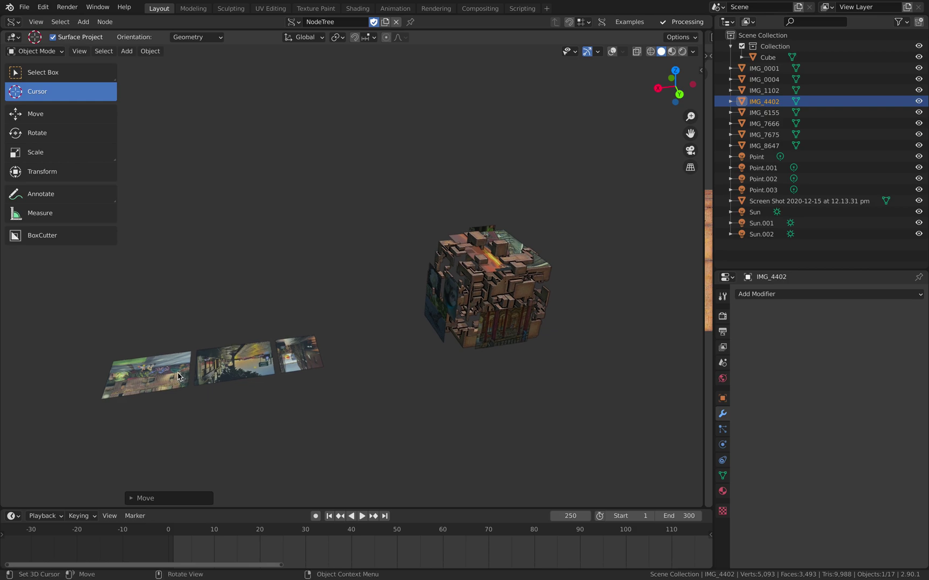
{"action": "left_click", "coordinate": [257, 368], "text": "shift"}
{"action": "middle_click_drag", "start_coordinate": [371, 327], "coordinate": [364, 260]}
{"action": "scroll", "coordinate": [326, 315], "scroll_direction": "up", "scroll_amount": 3}
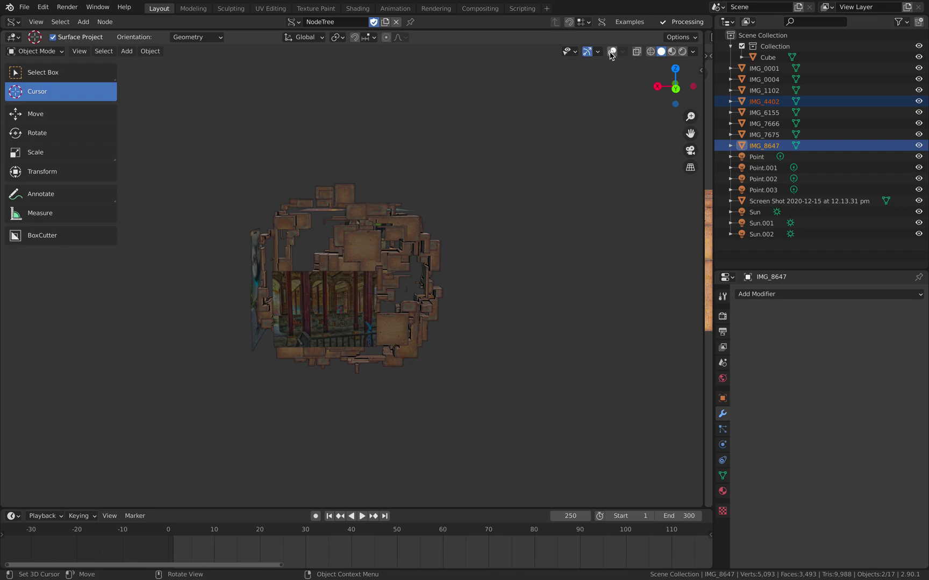
{"action": "left_click", "coordinate": [612, 52]}
Select only the IMG_8647 picture plane and snap it to the 3D cursor placed on a block above the IMG_4402 plane
{"action": "key", "text": "a"}
{"action": "key", "text": "alt+a"}
{"action": "middle_click_drag", "start_coordinate": [454, 253], "coordinate": [465, 277]}
{"action": "left_click", "coordinate": [141, 342], "text": "shift"}
{"action": "middle_click_drag", "start_coordinate": [463, 322], "coordinate": [456, 312]}
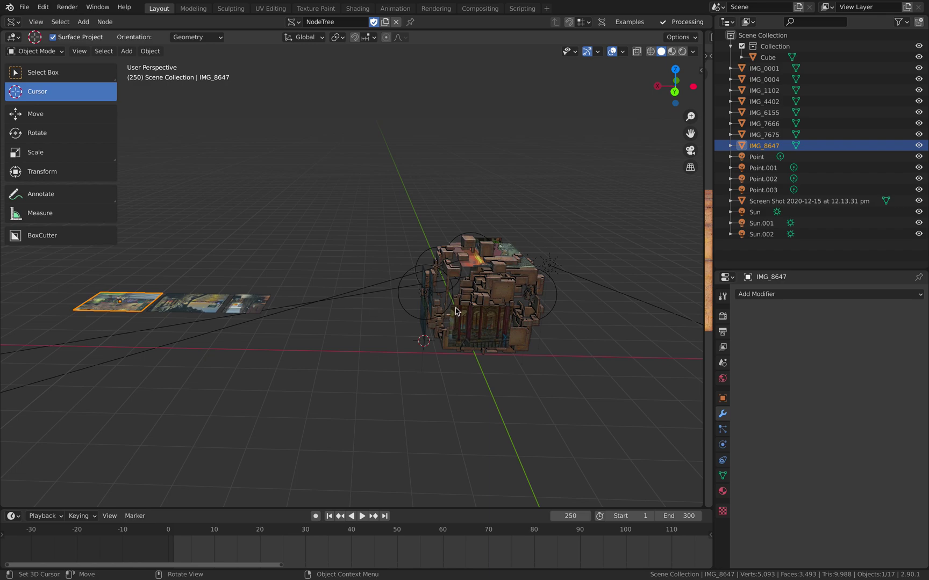
{"action": "middle_click_drag", "start_coordinate": [508, 294], "coordinate": [478, 313]}
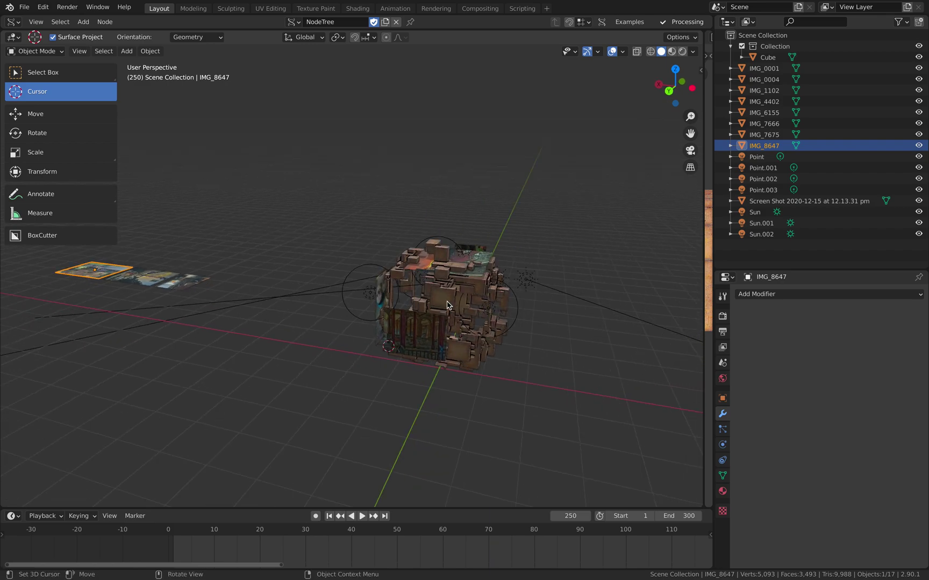
{"action": "key", "text": "q"}
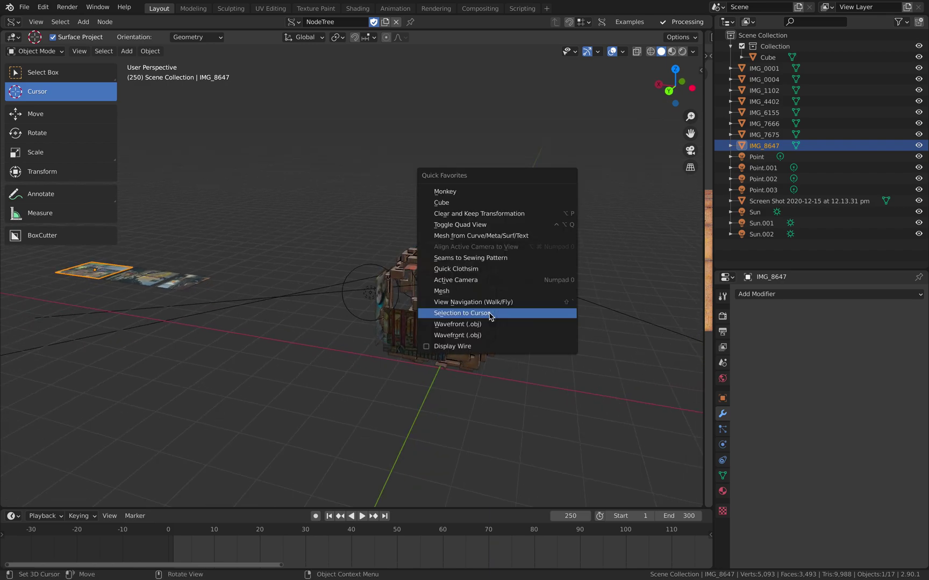
{"action": "left_click", "coordinate": [487, 318]}
{"action": "scroll", "coordinate": [486, 303], "scroll_direction": "up", "scroll_amount": 5}
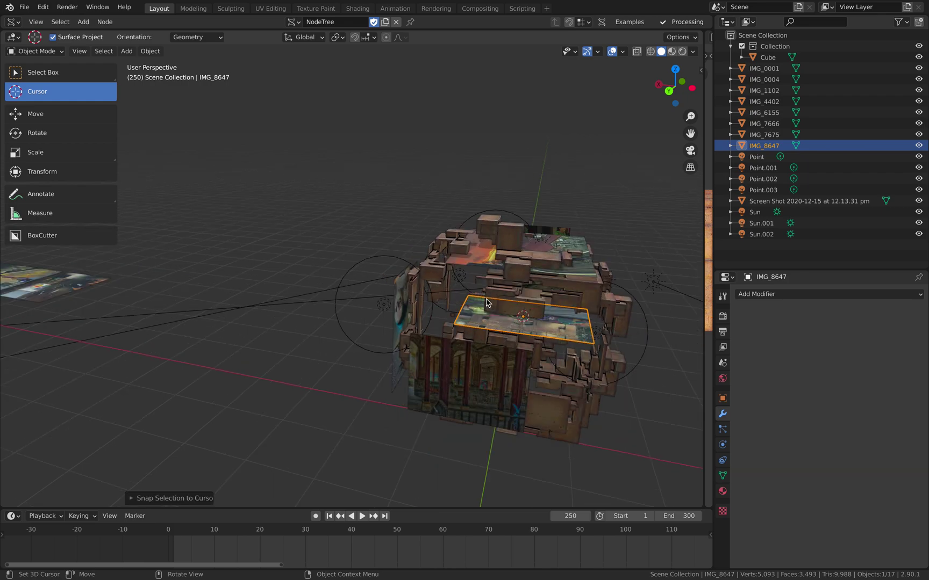
Rotate the IMG_8647 picture plane 90° about the X axis so it stands upright against the block structure
{"action": "key", "text": "r"}
{"action": "key", "text": "x"}
{"action": "key", "text": "9"}
{"action": "key", "text": "0"}
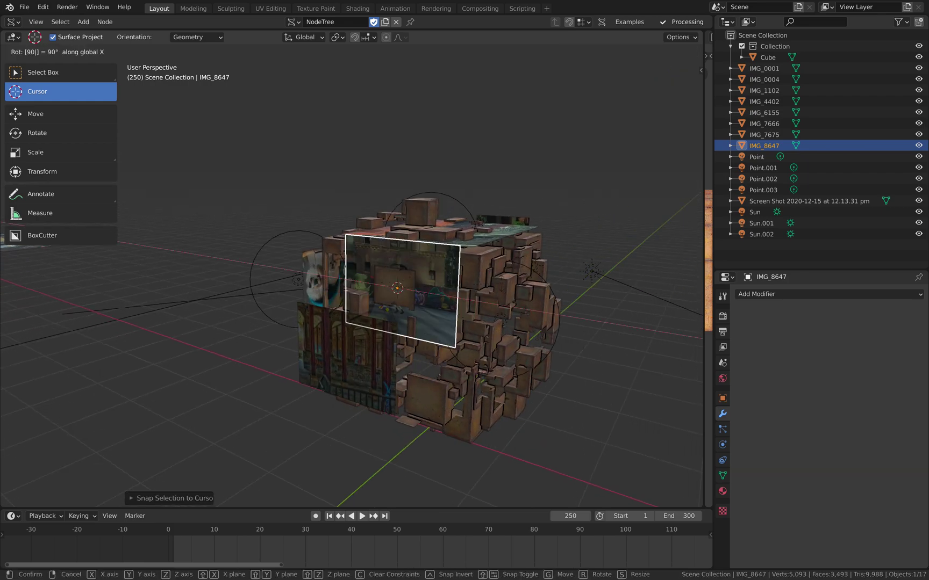
{"action": "key", "text": "Return"}
{"action": "middle_click_drag", "start_coordinate": [501, 286], "coordinate": [467, 293]}
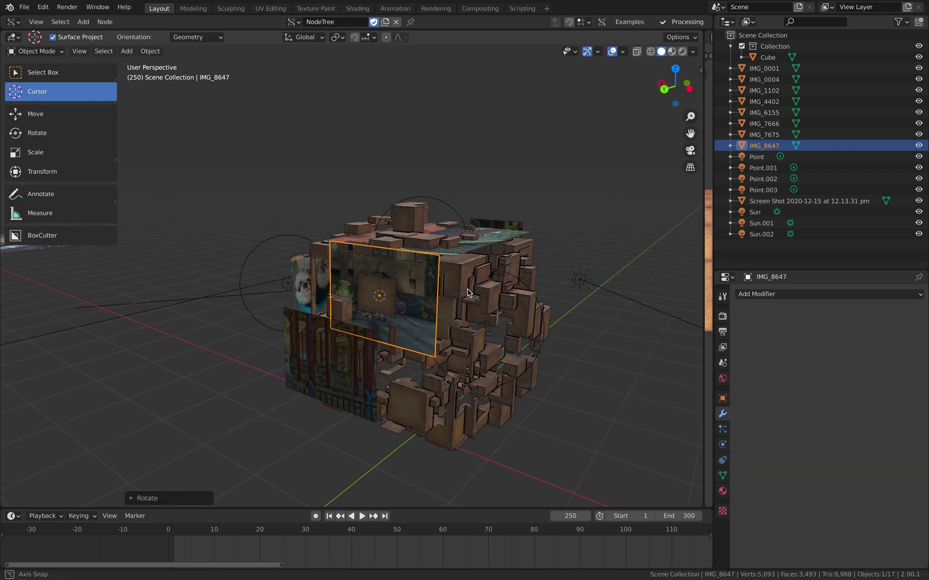
Move the IMG_8647 plane slightly along the Y axis and scale it down to fit among the blocks
{"action": "key", "text": "g"}
{"action": "key", "text": "y"}
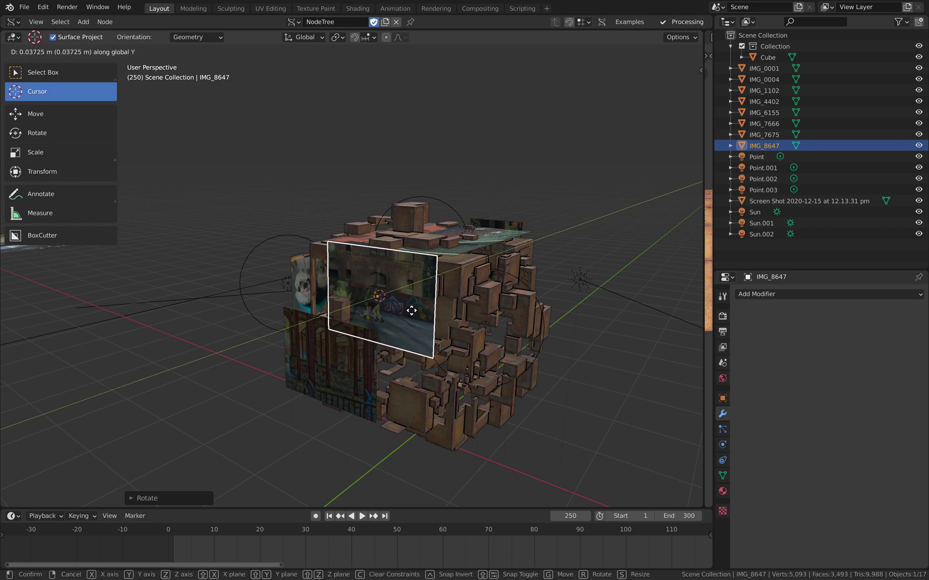
{"action": "left_click", "coordinate": [414, 310]}
{"action": "key", "text": "s"}
{"action": "left_click", "coordinate": [350, 347]}
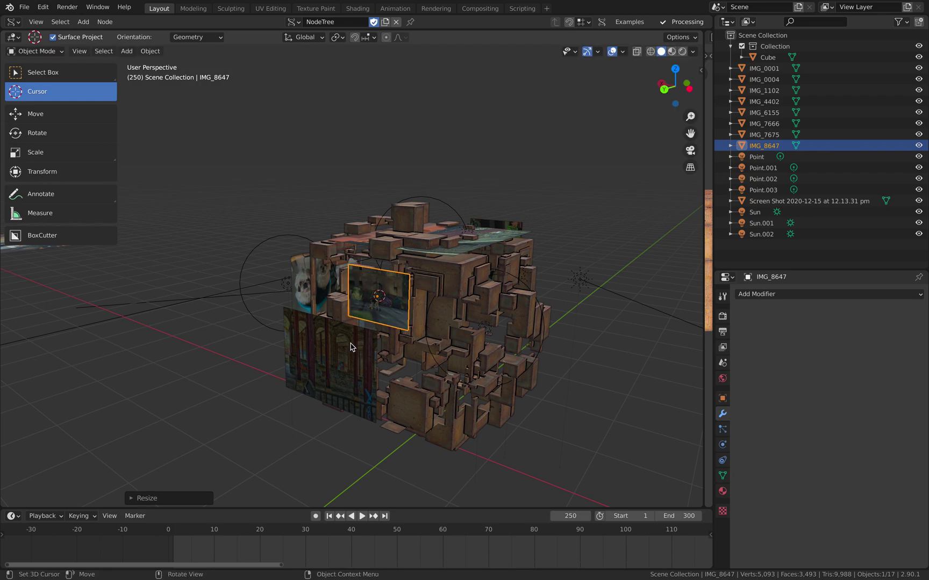
{"action": "key", "text": "s"}
{"action": "left_click", "coordinate": [381, 362]}
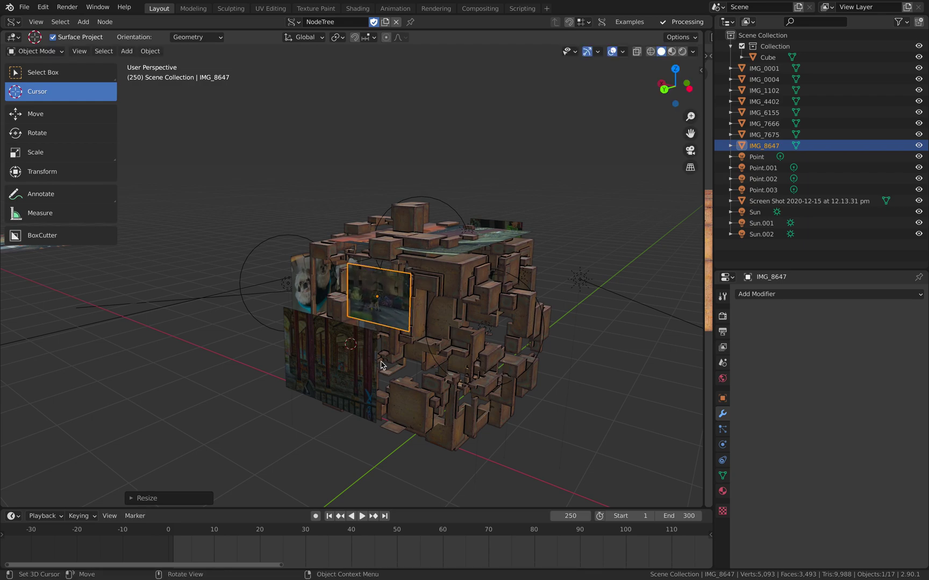
Select only the IMG_4402 plane, scale it down and reposition it among the blocks below the IMG_8647 plane
{"action": "key", "text": "alt+a"}
{"action": "left_click", "coordinate": [370, 360], "text": "shift"}
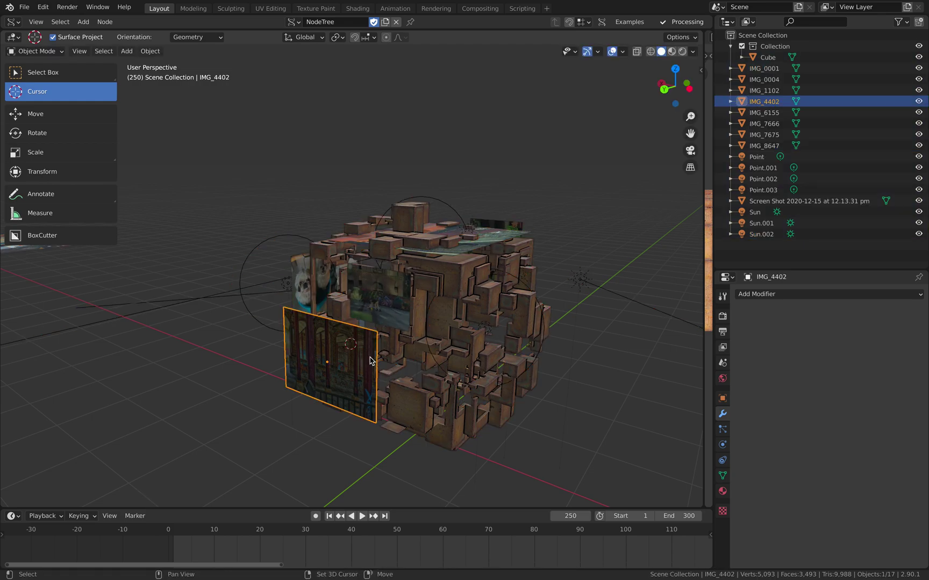
{"action": "key", "text": "s"}
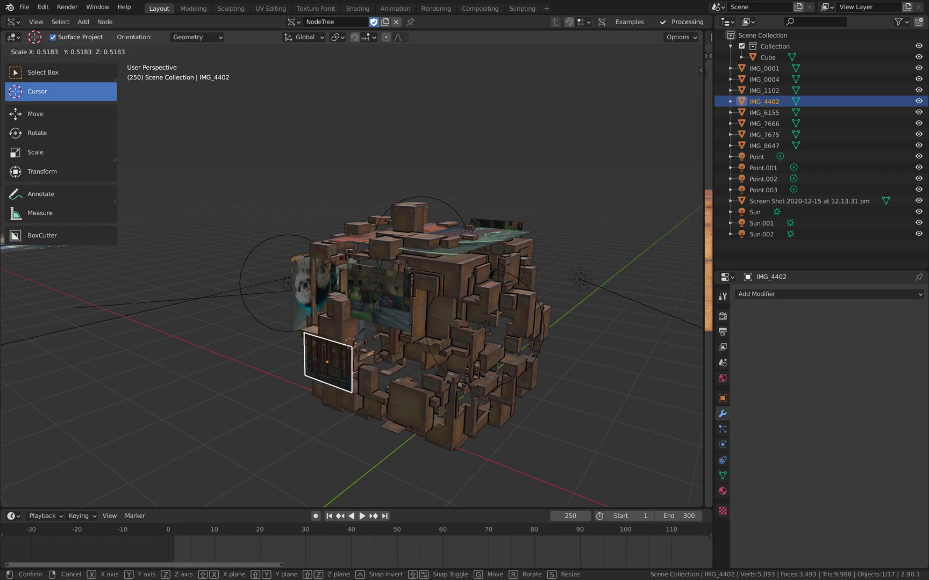
{"action": "left_click", "coordinate": [404, 344]}
{"action": "middle_click_drag", "start_coordinate": [404, 344], "coordinate": [288, 283]}
{"action": "key", "text": "g"}
{"action": "left_click", "coordinate": [416, 325]}
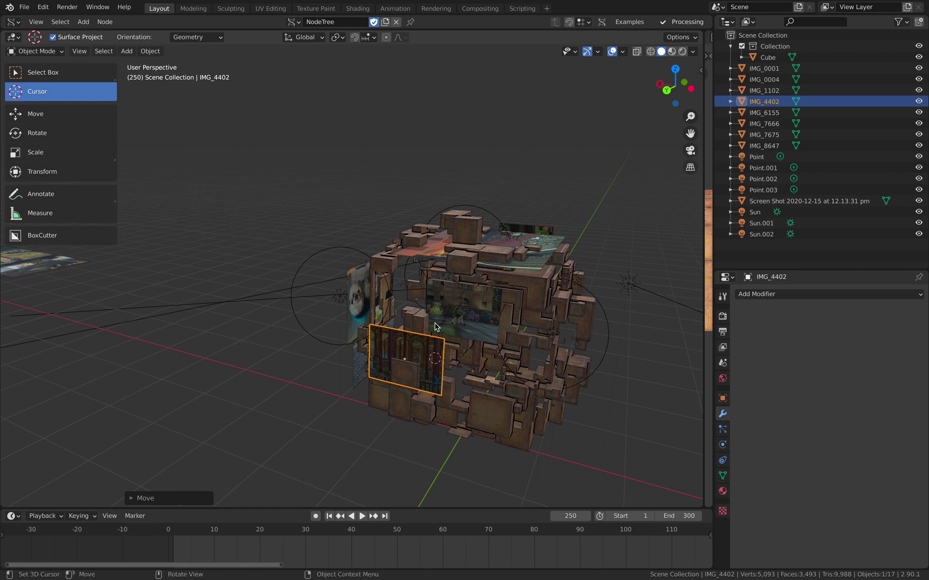
Shift the IMG_4402 picture plane slightly along the X axis and slightly along the Y axis
{"action": "key", "text": "g"}
{"action": "key", "text": "x"}
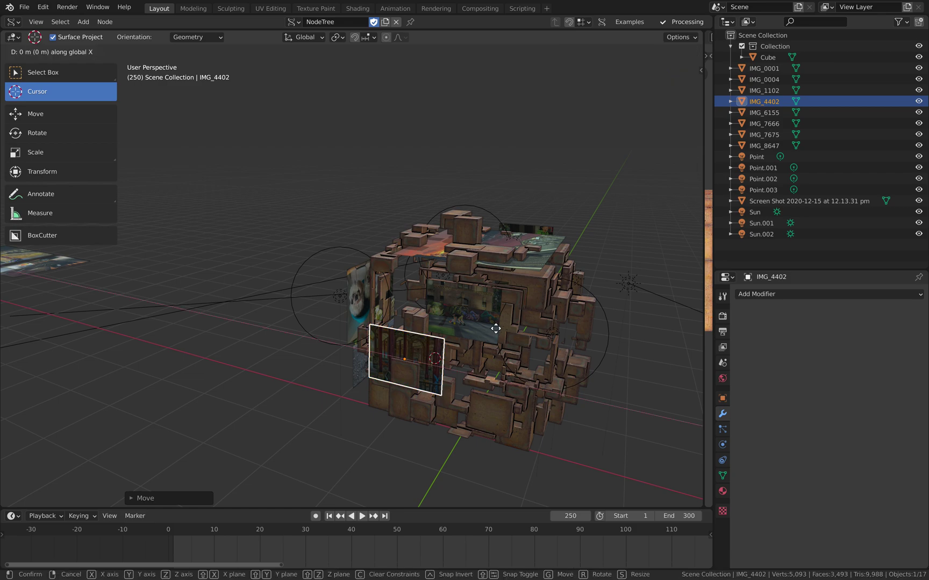
{"action": "left_click", "coordinate": [493, 360]}
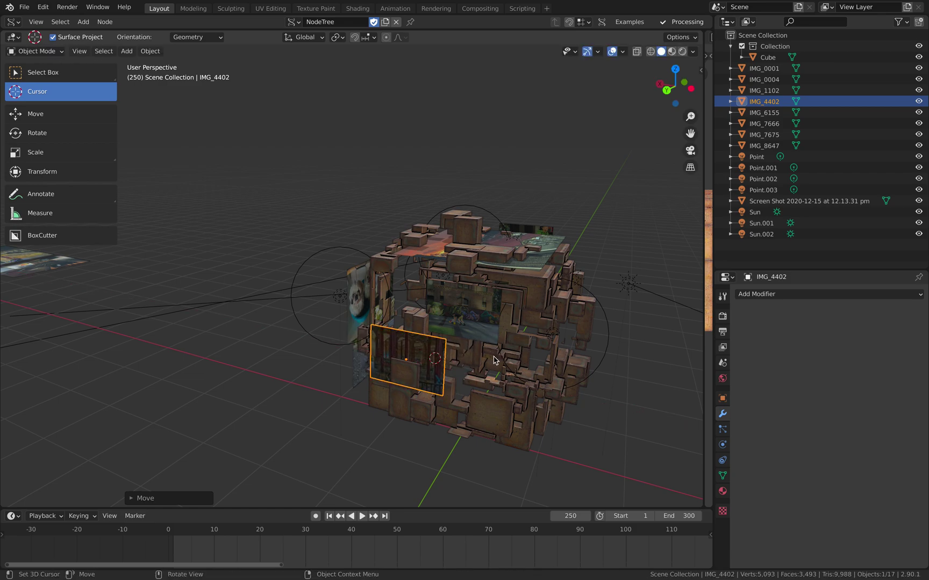
{"action": "key", "text": "g"}
{"action": "key", "text": "y"}
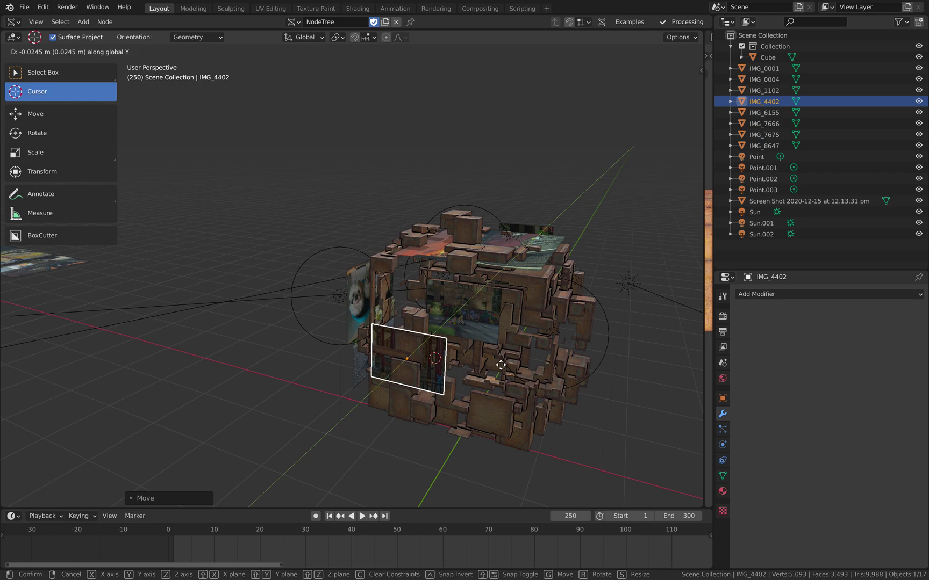
{"action": "left_click", "coordinate": [353, 207]}
{"action": "middle_click_drag", "start_coordinate": [369, 228], "coordinate": [346, 206]}
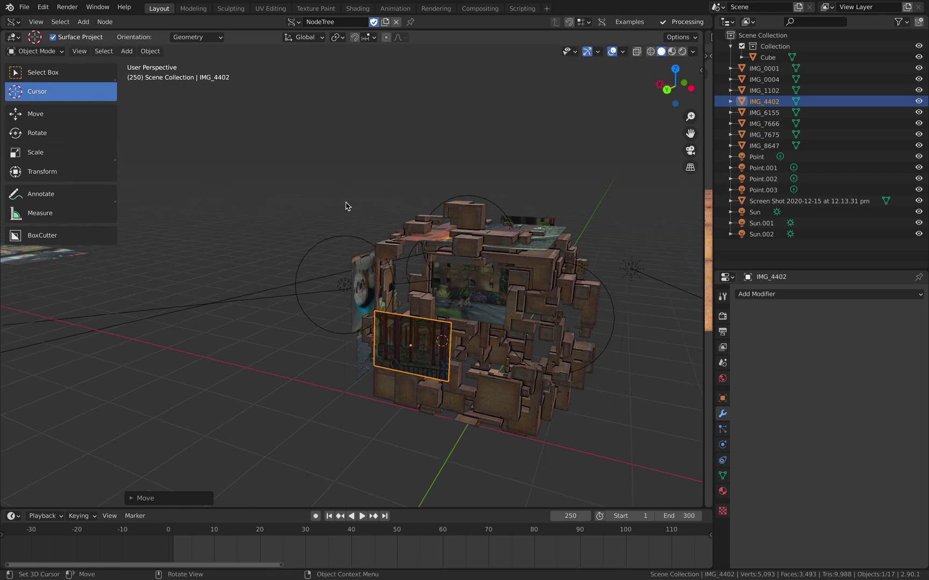
Select only the IMG_7666 picture plane and snap it to the 3D cursor placed on a block low on the structure
{"action": "key", "text": "alt+a"}
{"action": "scroll", "coordinate": [263, 245], "scroll_direction": "down", "scroll_amount": 4}
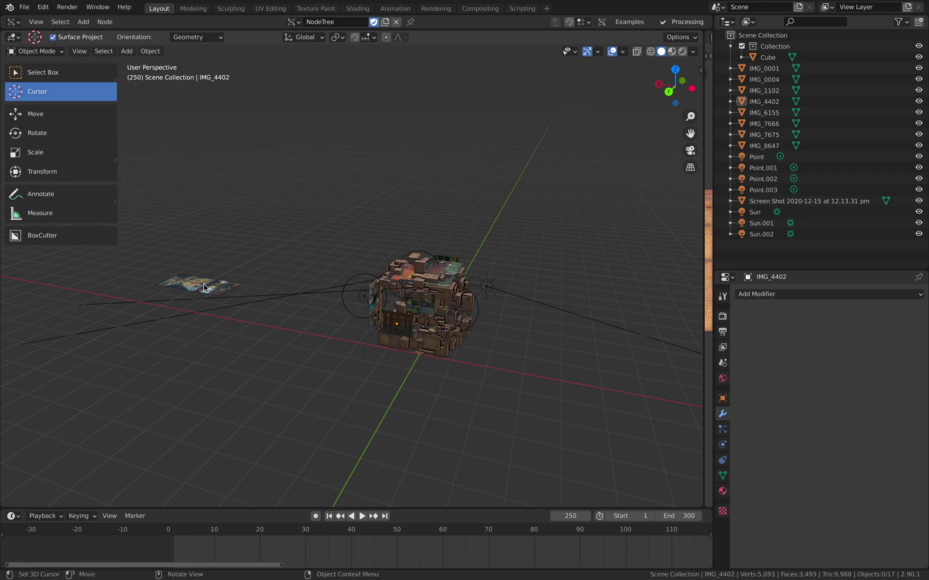
{"action": "left_click", "coordinate": [221, 289]}
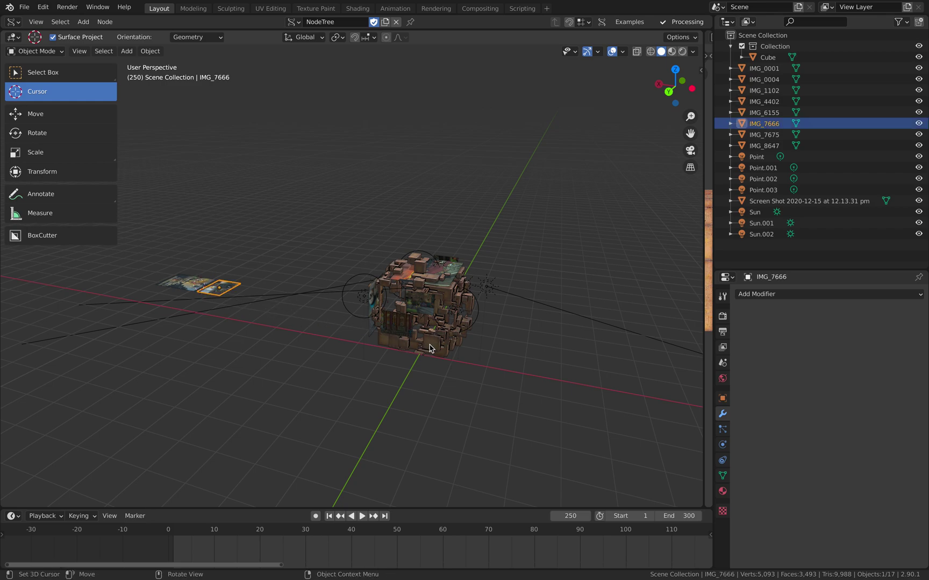
{"action": "middle_click_drag", "start_coordinate": [433, 311], "coordinate": [451, 297]}
{"action": "key", "text": "q"}
{"action": "left_click", "coordinate": [461, 310]}
Rotate the IMG_7666 plane 90° about the X axis so it stands upright, and scale it down
{"action": "type", "text": "r"}
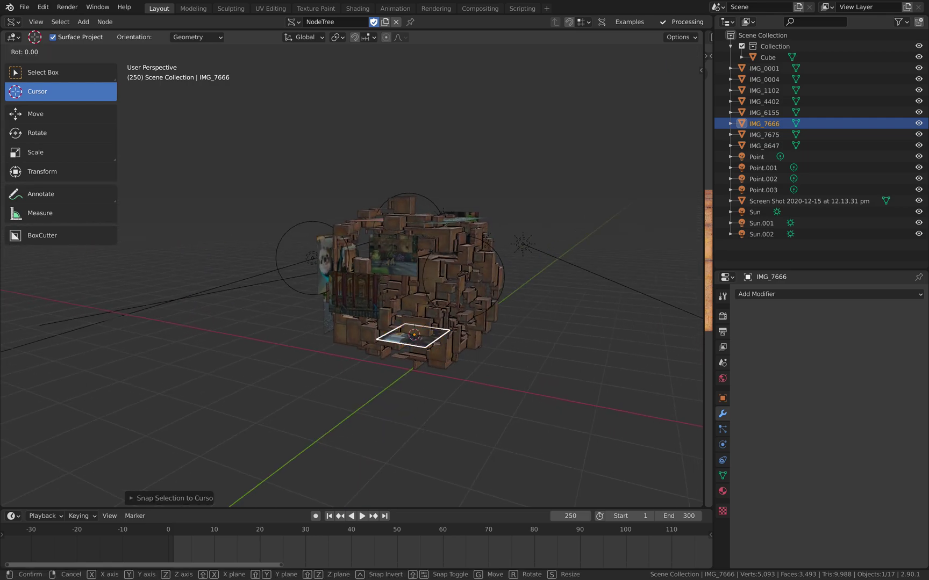
{"action": "type", "text": "x90"}
{"action": "key", "text": "Return"}
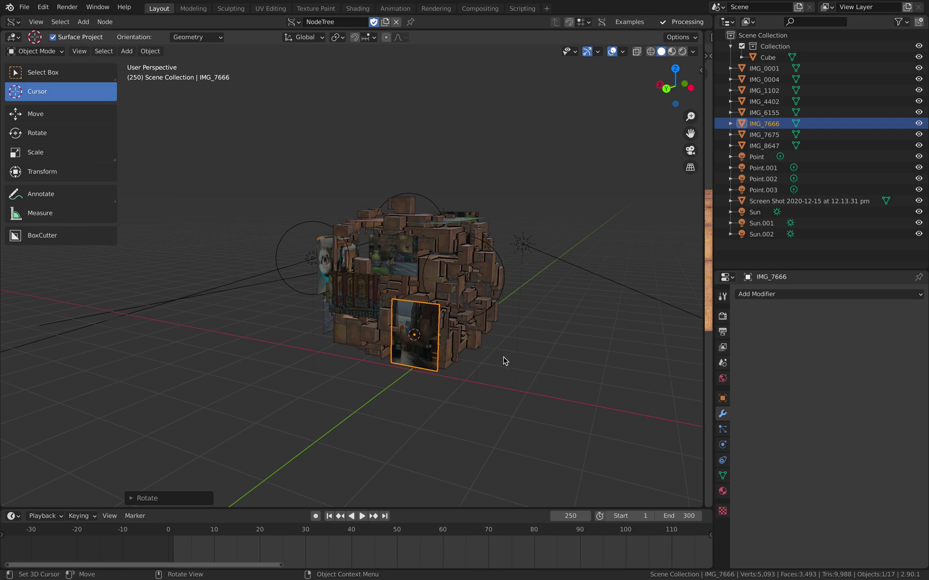
{"action": "key", "text": "s"}
{"action": "left_click", "coordinate": [486, 356]}
Snap the IMG_7666 plane to a block on the adjacent side of the structure and rotate it 90° about the Z axis
{"action": "middle_click_drag", "start_coordinate": [486, 356], "coordinate": [450, 350]}
{"action": "scroll", "coordinate": [341, 344], "scroll_direction": "down", "scroll_amount": 1}
{"action": "middle_click_drag", "start_coordinate": [361, 318], "coordinate": [299, 320]}
{"action": "scroll", "coordinate": [337, 315], "scroll_direction": "up", "scroll_amount": 4}
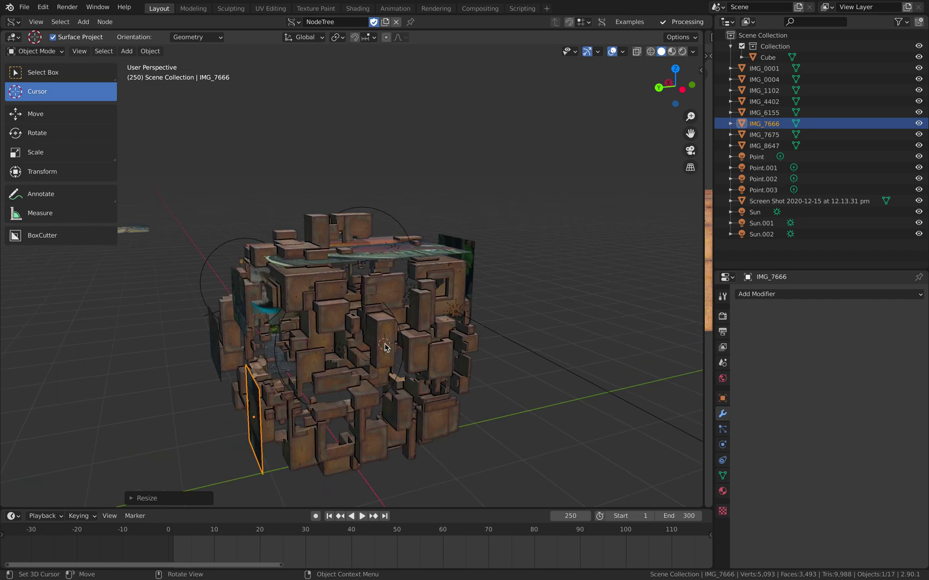
{"action": "key", "text": "shift+s"}
{"action": "key", "text": "8"}
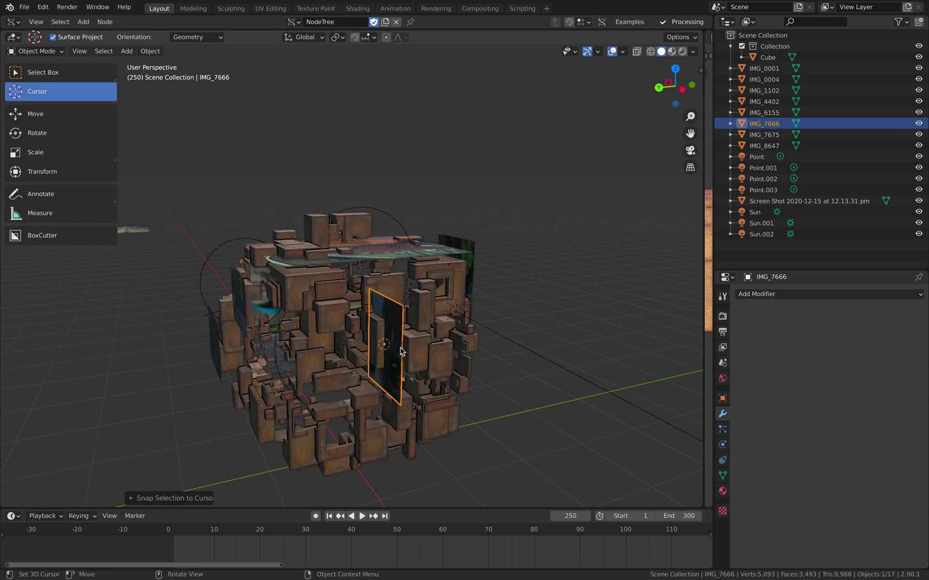
{"action": "type", "text": "rz90"}
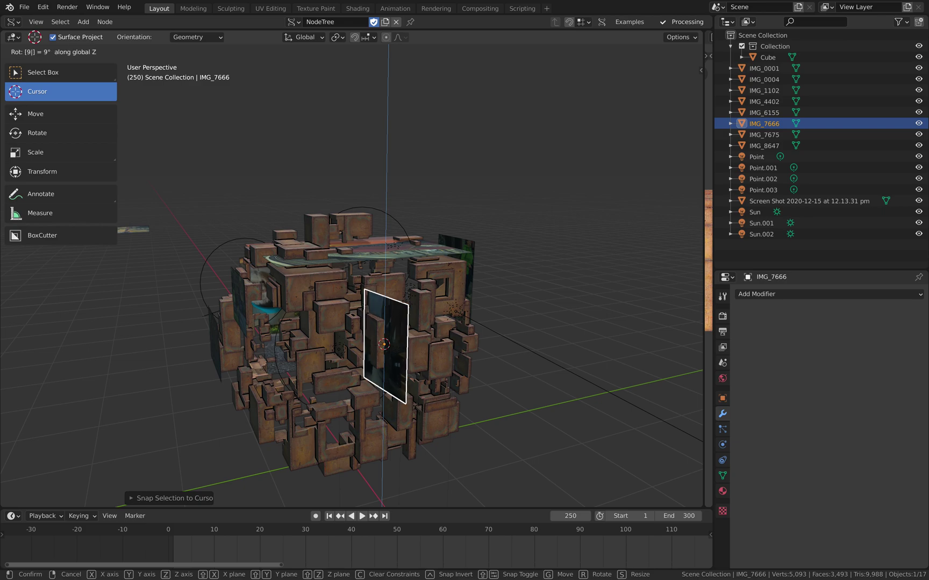
{"action": "key", "text": "Return"}
Select only the IMG_7675 picture plane and snap it to the 3D cursor placed on a lower block beneath the IMG_7666 plane
{"action": "scroll", "coordinate": [400, 348], "scroll_direction": "down", "scroll_amount": 5}
{"action": "middle_click_drag", "start_coordinate": [273, 288], "coordinate": [322, 281]}
{"action": "key", "text": "a"}
{"action": "key", "text": "a"}
{"action": "left_click", "coordinate": [215, 260], "text": "shift"}
{"action": "scroll", "coordinate": [322, 281], "scroll_direction": "up", "scroll_amount": 4}
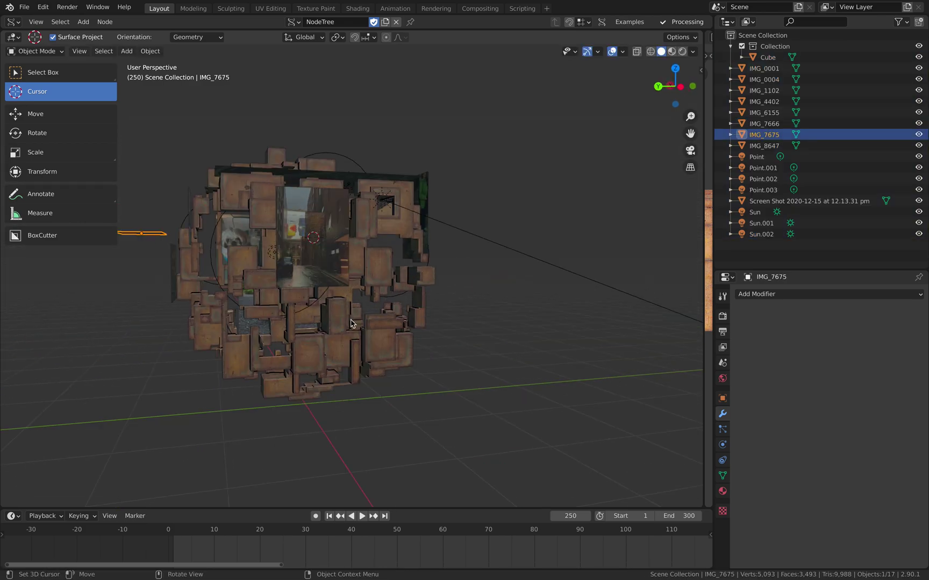
{"action": "key", "text": "shift+s"}
{"action": "key", "text": "8"}
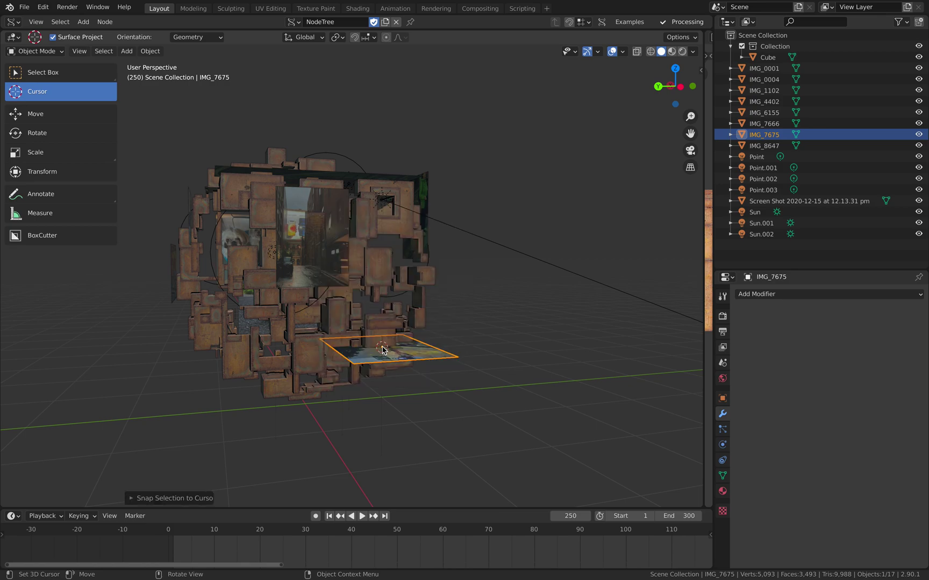
Rotate the IMG_7675 plane 90° about the Y axis and 90° about the X axis so it stands upright in landscape orientation
{"action": "middle_click_drag", "start_coordinate": [481, 350], "coordinate": [434, 353]}
{"action": "middle_click_drag", "start_coordinate": [344, 335], "coordinate": [392, 331], "text": "shift"}
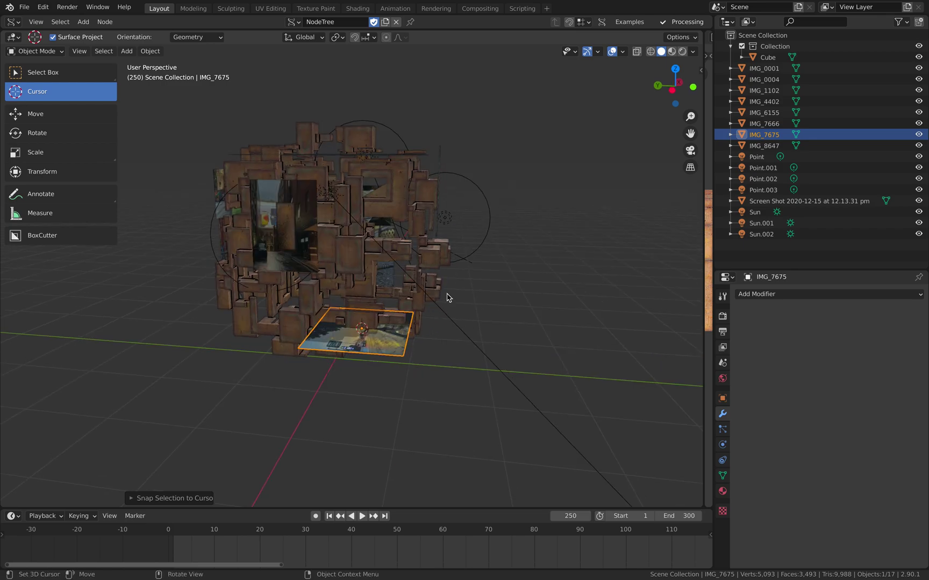
{"action": "type", "text": "ry90"}
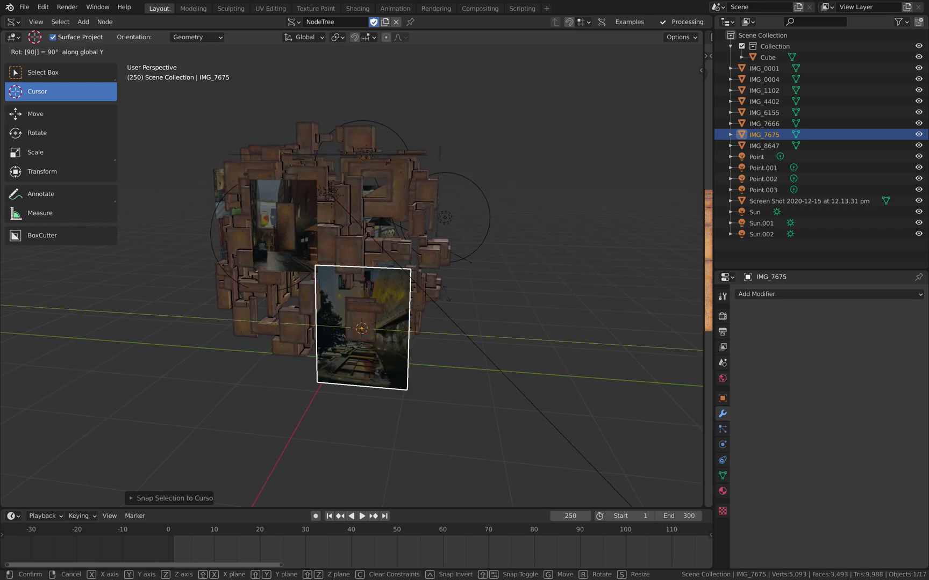
{"action": "key", "text": "Return"}
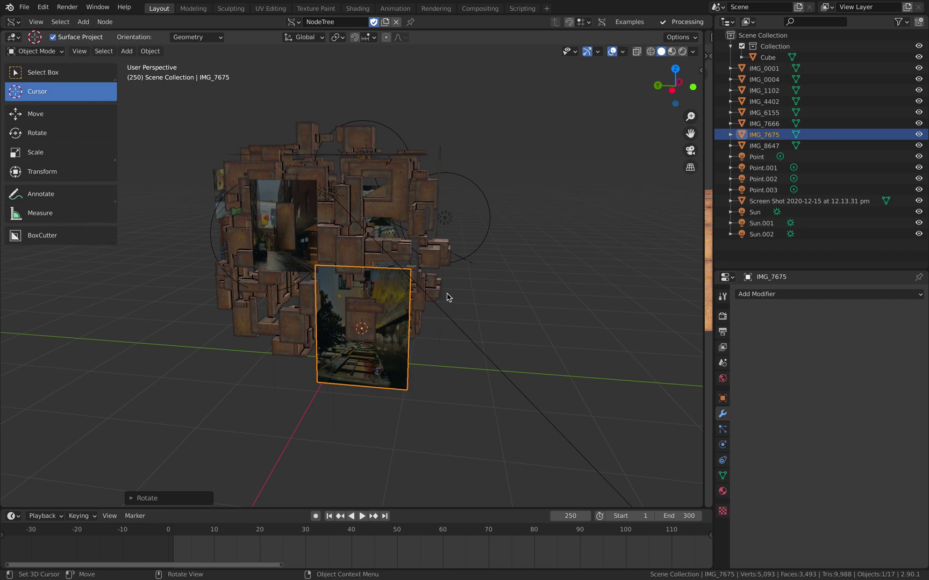
{"action": "type", "text": "rx"}
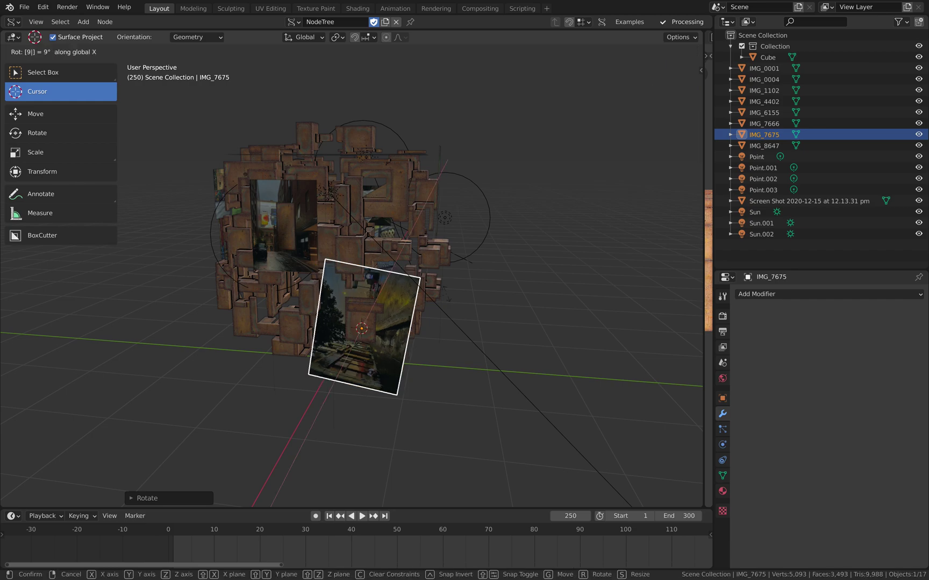
{"action": "type", "text": "90"}
{"action": "key", "text": "Return"}
Move the IMG_7675 plane along the X axis and reposition it freely among the blocks on its side of the structure
{"action": "middle_click_drag", "start_coordinate": [468, 348], "coordinate": [438, 358]}
{"action": "key", "text": "g"}
{"action": "key", "text": "x"}
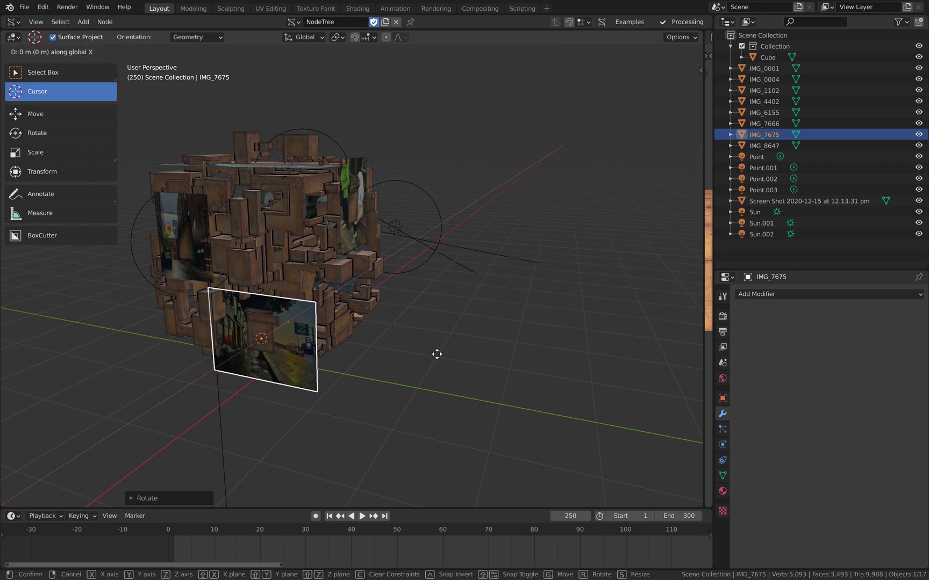
{"action": "left_click", "coordinate": [426, 357]}
{"action": "middle_click_drag", "start_coordinate": [409, 358], "coordinate": [434, 354]}
{"action": "key", "text": "g"}
{"action": "left_click", "coordinate": [418, 285]}
{"action": "middle_click_drag", "start_coordinate": [408, 304], "coordinate": [346, 321]}
{"action": "key", "text": "g"}
{"action": "left_click", "coordinate": [346, 315]}
{"action": "middle_click_drag", "start_coordinate": [434, 319], "coordinate": [545, 328], "text": "shift"}
{"action": "middle_click_drag", "start_coordinate": [366, 295], "coordinate": [528, 326]}
{"action": "scroll", "coordinate": [417, 317], "scroll_direction": "up", "scroll_amount": 1}
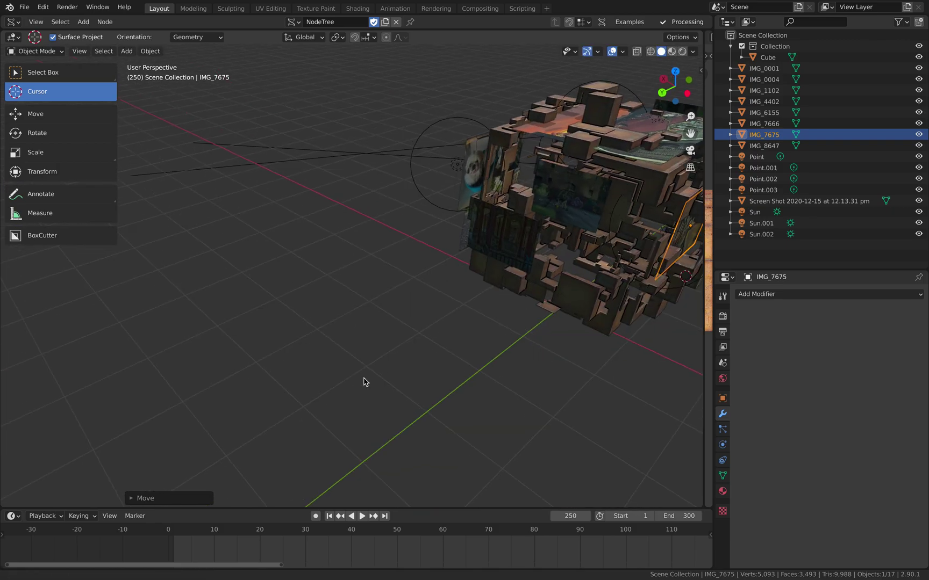
{"action": "middle_click_drag", "start_coordinate": [604, 182], "coordinate": [459, 276], "text": "shift"}
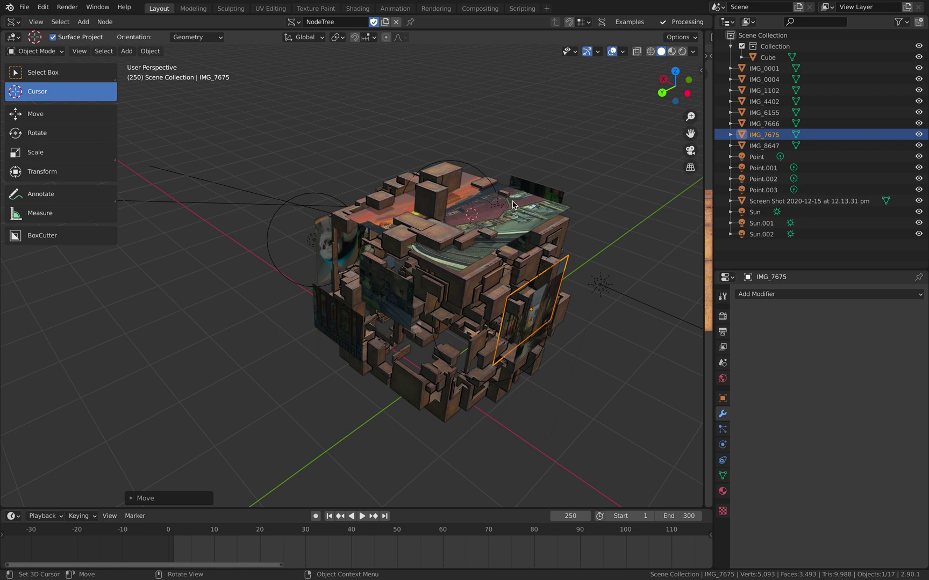
Switch the active tool from Cursor to the Tweak selection tool
{"action": "right_click", "coordinate": [531, 210]}
{"action": "left_click", "coordinate": [85, 76]}
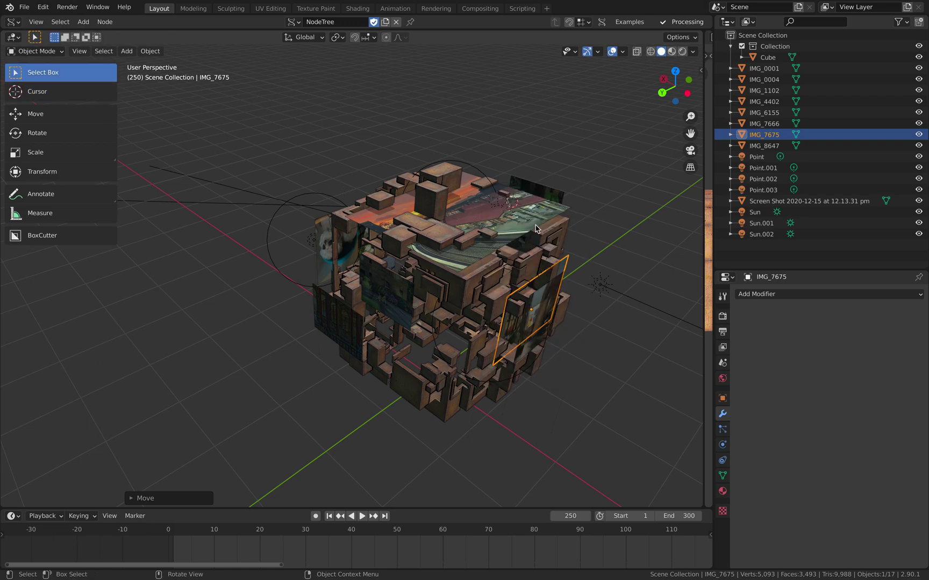
{"action": "left_click", "coordinate": [62, 74]}
{"action": "left_click", "coordinate": [71, 73]}
{"action": "left_click", "coordinate": [71, 73]}
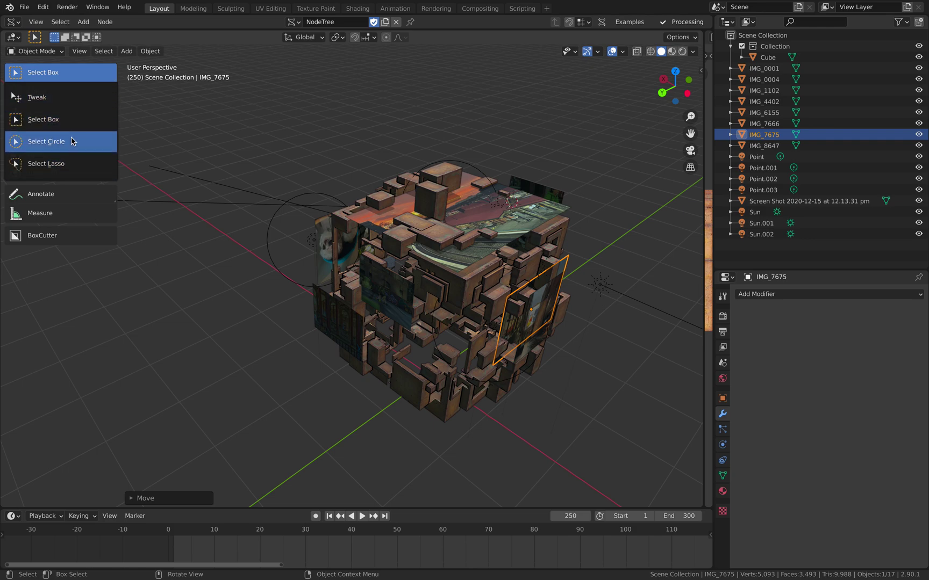
{"action": "left_click", "coordinate": [75, 78]}
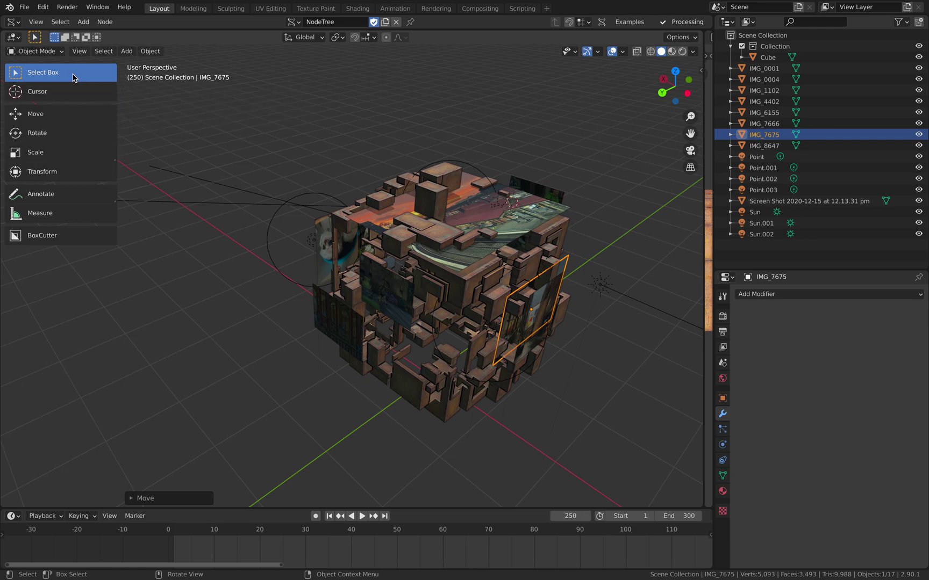
{"action": "left_click_drag", "start_coordinate": [55, 79], "coordinate": [58, 92]}
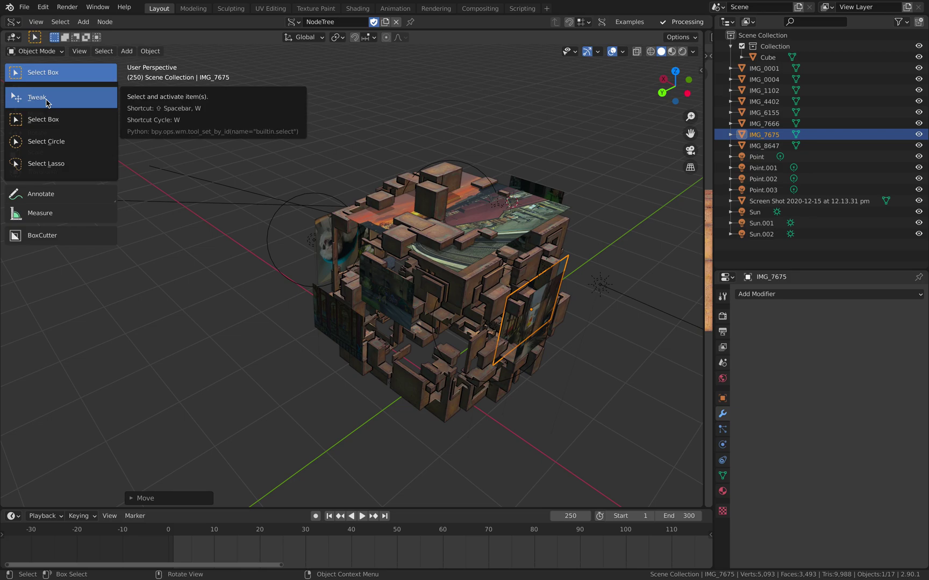
{"action": "left_click", "coordinate": [47, 99]}
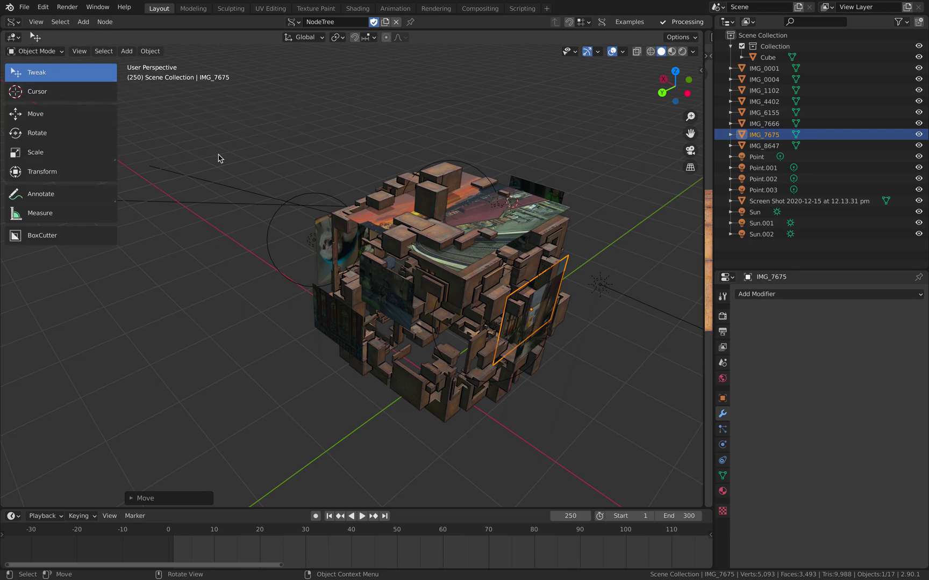
Nudge the Screen Shot plane on top and the dog, flower and lizard picture planes with the Tweak tool
{"action": "left_click_drag", "start_coordinate": [535, 208], "coordinate": [536, 208]}
{"action": "middle_click_drag", "start_coordinate": [536, 208], "coordinate": [433, 229]}
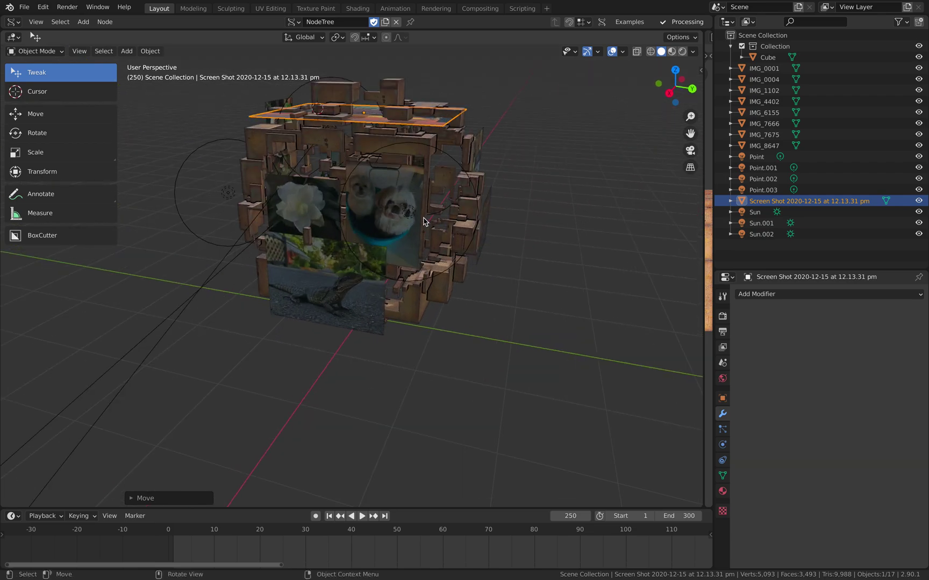
{"action": "left_click", "coordinate": [413, 205]}
{"action": "left_click_drag", "start_coordinate": [413, 205], "coordinate": [411, 201]}
{"action": "left_click_drag", "start_coordinate": [291, 188], "coordinate": [290, 187]}
{"action": "left_click_drag", "start_coordinate": [316, 295], "coordinate": [319, 296]}
{"action": "middle_click_drag", "start_coordinate": [454, 244], "coordinate": [354, 271]}
{"action": "middle_click_drag", "start_coordinate": [442, 261], "coordinate": [452, 262]}
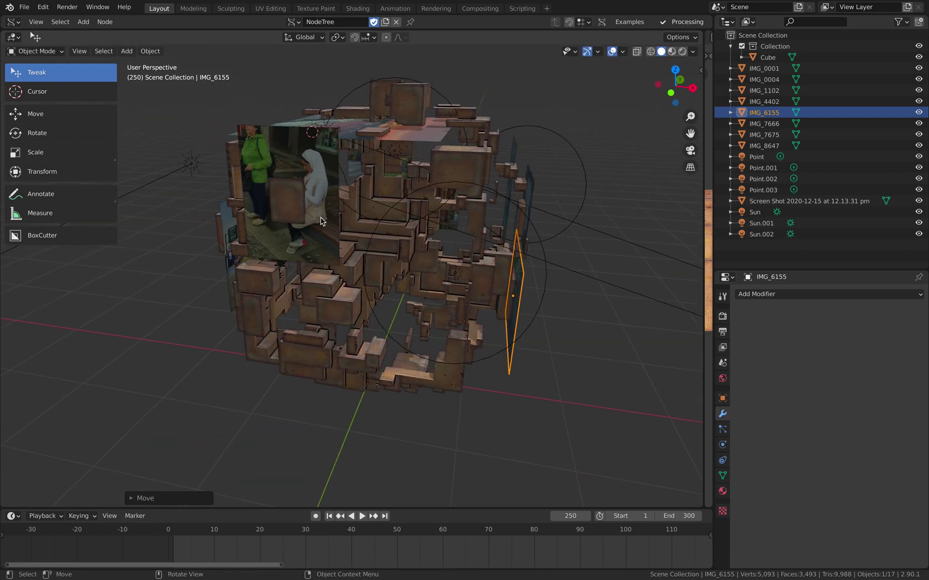
Reposition the IMG_1102 plane showing two people, and select the IMG_7666 plane on the neighbouring side
{"action": "left_click_drag", "start_coordinate": [321, 221], "coordinate": [341, 225]}
{"action": "middle_click_drag", "start_coordinate": [341, 225], "coordinate": [470, 217]}
{"action": "left_click_drag", "start_coordinate": [429, 232], "coordinate": [442, 211]}
{"action": "middle_click_drag", "start_coordinate": [442, 211], "coordinate": [458, 245]}
{"action": "left_click", "coordinate": [386, 180]}
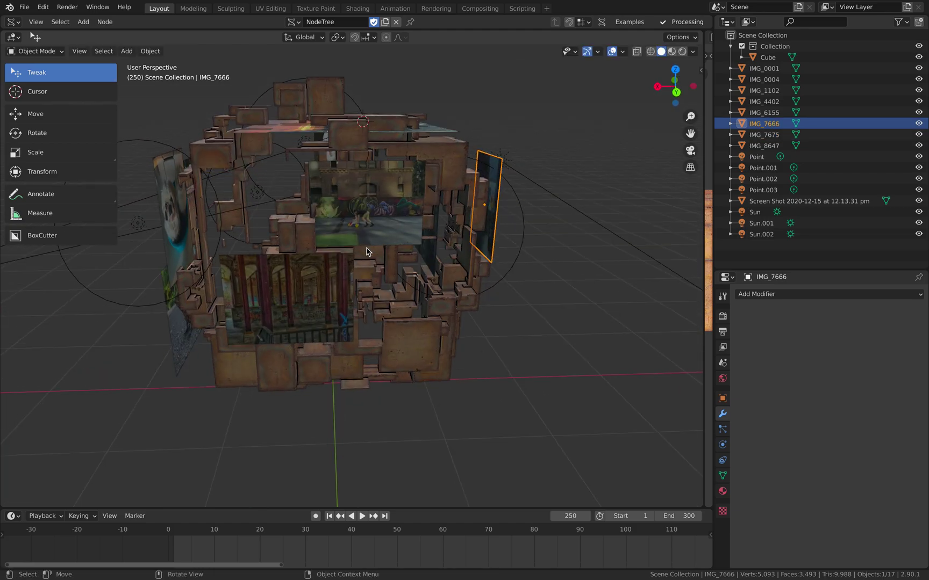
Reposition the IMG_8647 plane and the IMG_4402 plane below it among the blocks on their side of the structure
{"action": "middle_click_drag", "start_coordinate": [367, 251], "coordinate": [389, 239]}
{"action": "left_click", "coordinate": [400, 259]}
{"action": "left_click_drag", "start_coordinate": [402, 261], "coordinate": [405, 289]}
{"action": "left_click_drag", "start_coordinate": [344, 259], "coordinate": [326, 286]}
{"action": "middle_click_drag", "start_coordinate": [327, 285], "coordinate": [549, 208]}
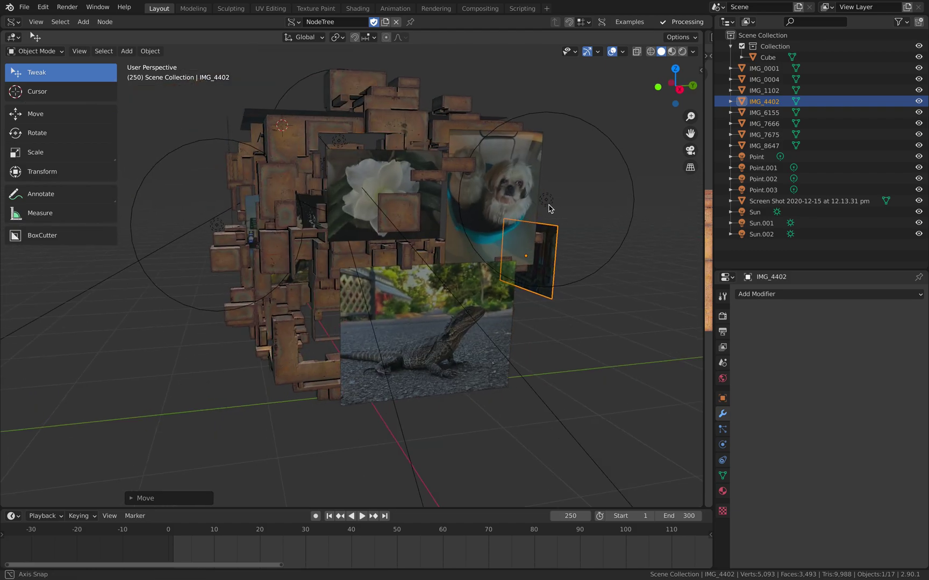
Adjust the position of the lizard picture plane and the IMG_1102 plane on their sides of the structure
{"action": "left_click_drag", "start_coordinate": [488, 306], "coordinate": [474, 300]}
{"action": "middle_click_drag", "start_coordinate": [467, 260], "coordinate": [579, 264]}
{"action": "left_click_drag", "start_coordinate": [430, 163], "coordinate": [415, 176]}
{"action": "middle_click_drag", "start_coordinate": [416, 176], "coordinate": [418, 219]}
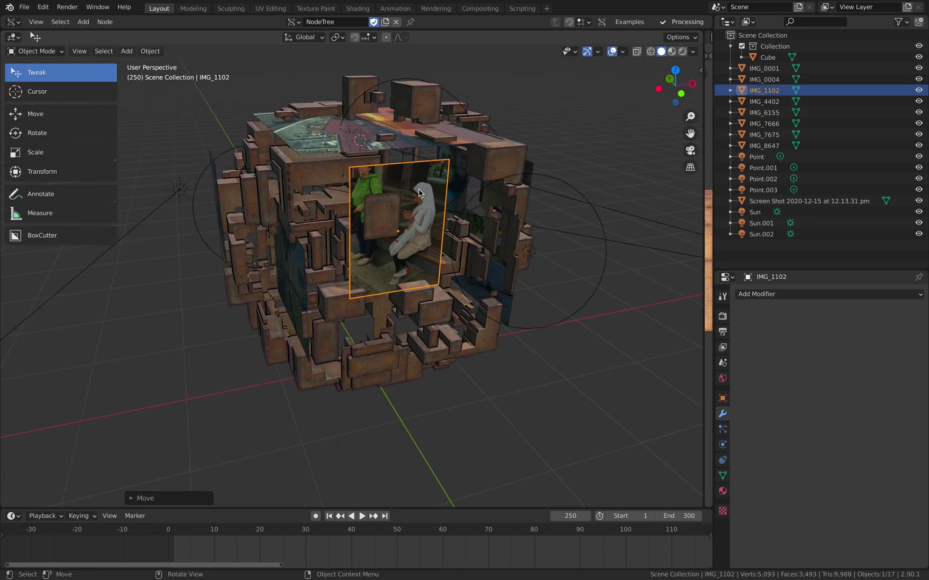
Inspect the picture planes around the block structure and hide the viewport overlays
{"action": "middle_click_drag", "start_coordinate": [357, 151], "coordinate": [183, 125]}
{"action": "middle_click_drag", "start_coordinate": [314, 197], "coordinate": [269, 201]}
{"action": "scroll", "coordinate": [147, 216], "scroll_direction": "up", "scroll_amount": 6}
{"action": "middle_click_drag", "start_coordinate": [376, 256], "coordinate": [317, 296]}
{"action": "scroll", "coordinate": [446, 292], "scroll_direction": "down", "scroll_amount": 3}
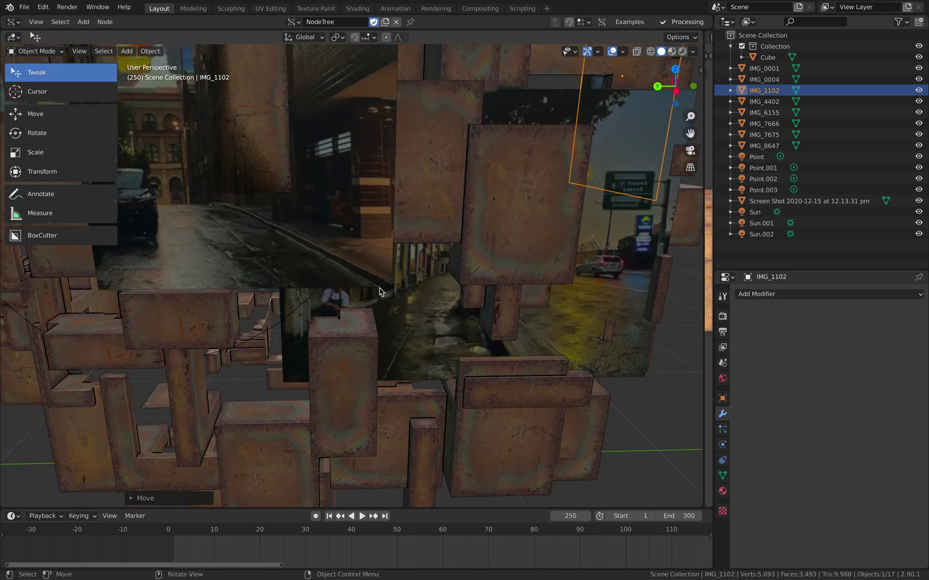
{"action": "middle_click_drag", "start_coordinate": [446, 291], "coordinate": [577, 357]}
{"action": "scroll", "coordinate": [549, 317], "scroll_direction": "down", "scroll_amount": 3}
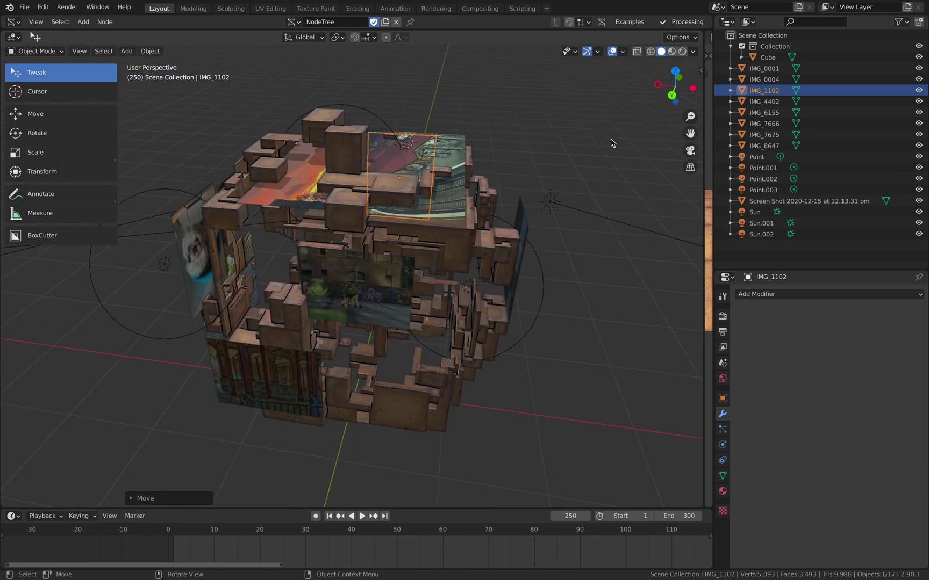
{"action": "left_click", "coordinate": [612, 52]}
{"action": "middle_click_drag", "start_coordinate": [508, 188], "coordinate": [382, 209]}
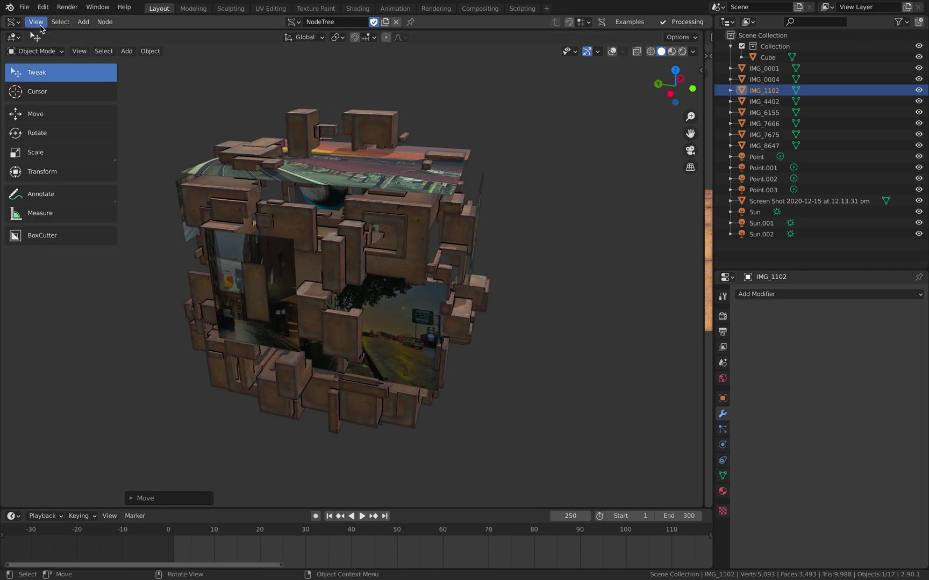
Save the scene on the Desktop as collection_bool_008_BAKED.blend
{"action": "left_click", "coordinate": [26, 9]}
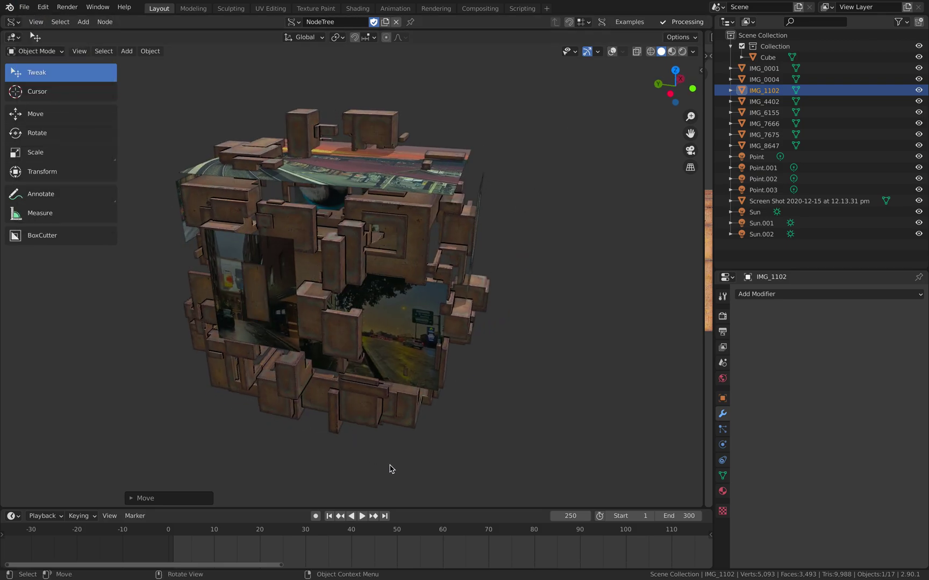
{"action": "key", "text": "shift+super+s"}
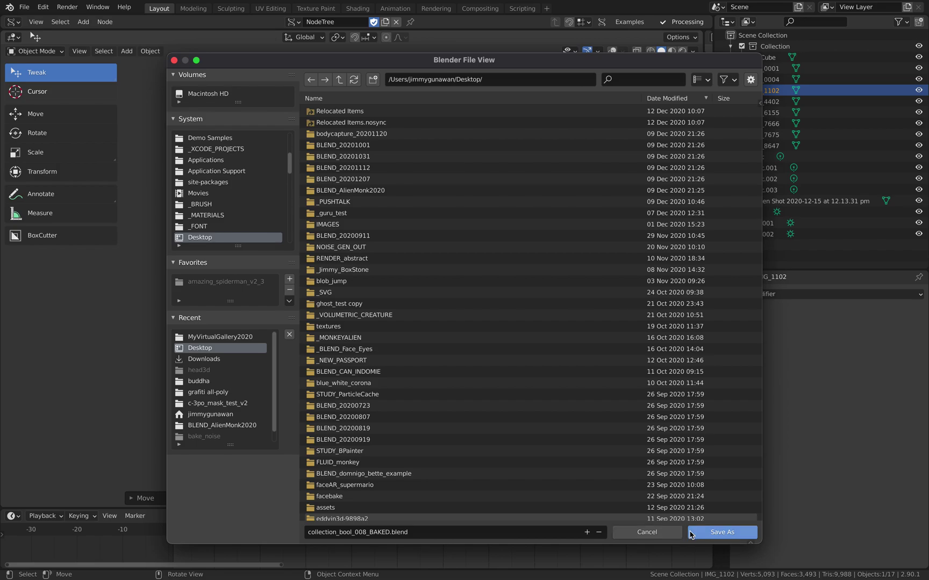
{"action": "left_click", "coordinate": [722, 532]}
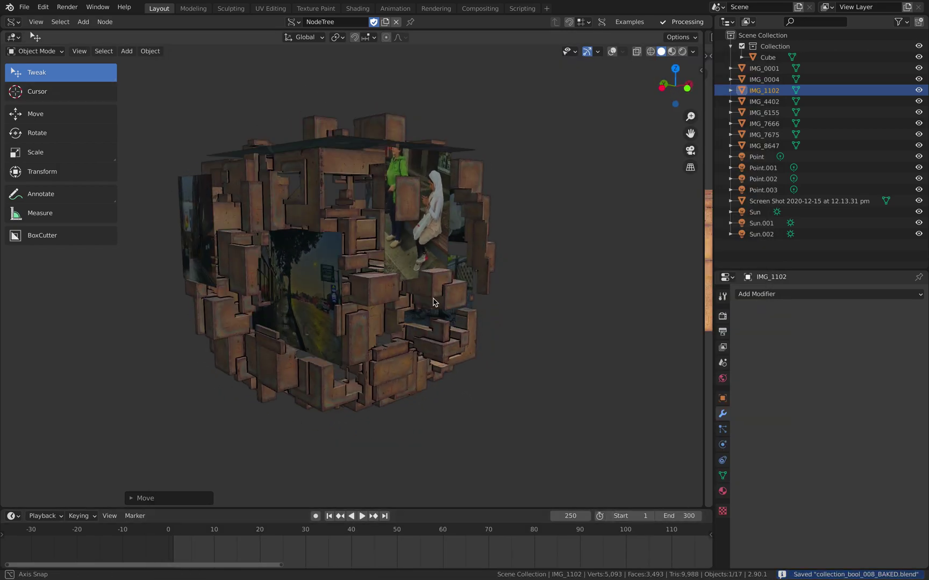
Select the screenshot plane on top, view the block structure from several sides and show the viewport overlays again
{"action": "left_click", "coordinate": [409, 207]}
{"action": "middle_click_drag", "start_coordinate": [408, 208], "coordinate": [370, 251]}
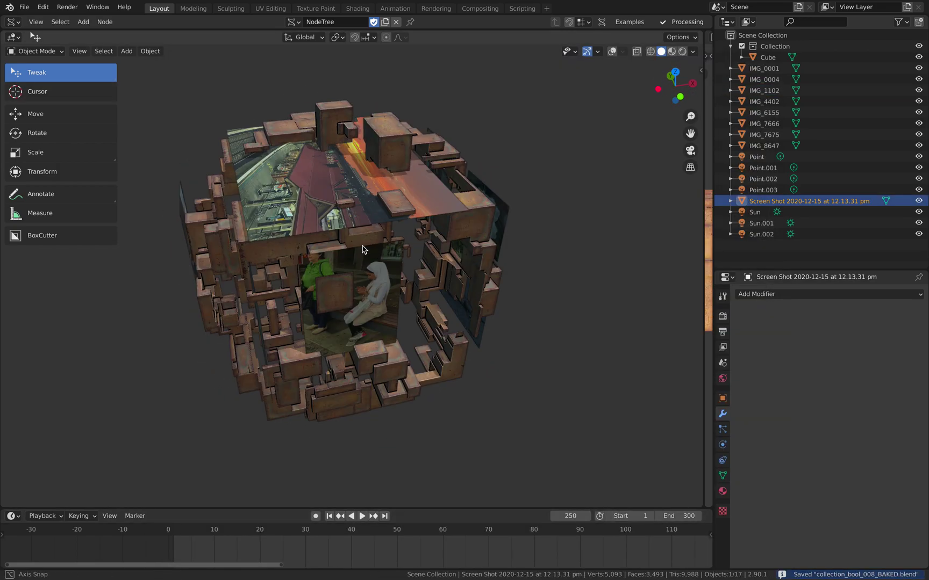
{"action": "middle_click_drag", "start_coordinate": [228, 204], "coordinate": [310, 223]}
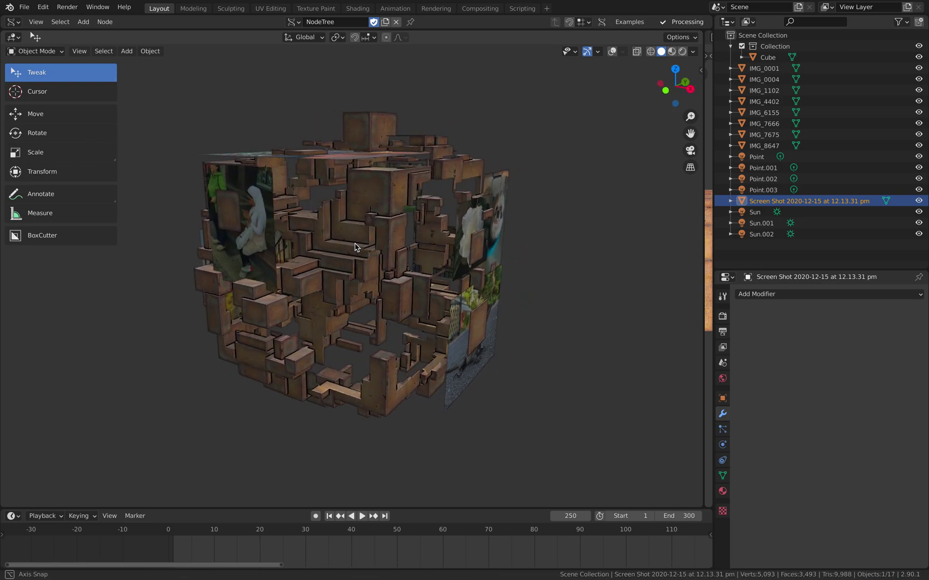
{"action": "middle_click_drag", "start_coordinate": [390, 255], "coordinate": [404, 254]}
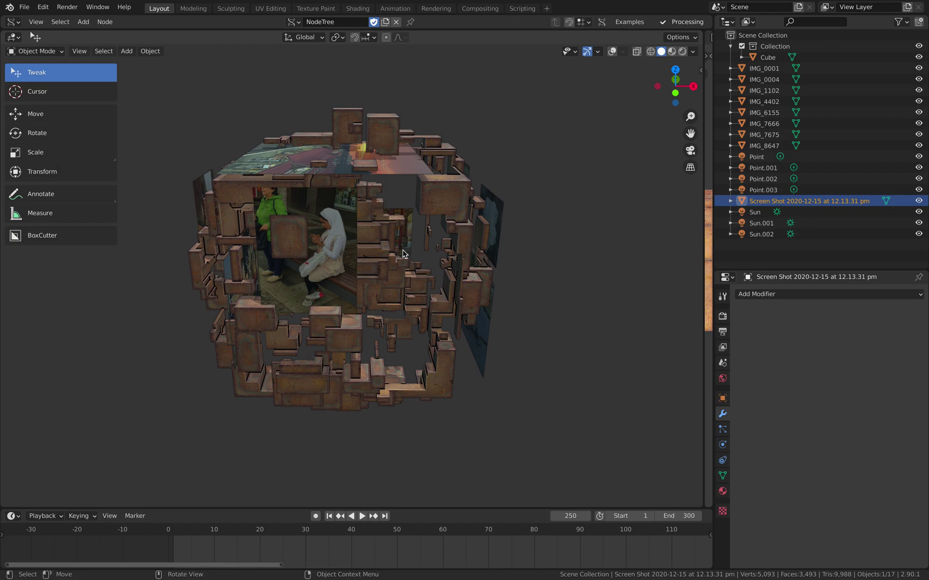
{"action": "middle_click_drag", "start_coordinate": [348, 265], "coordinate": [342, 181]}
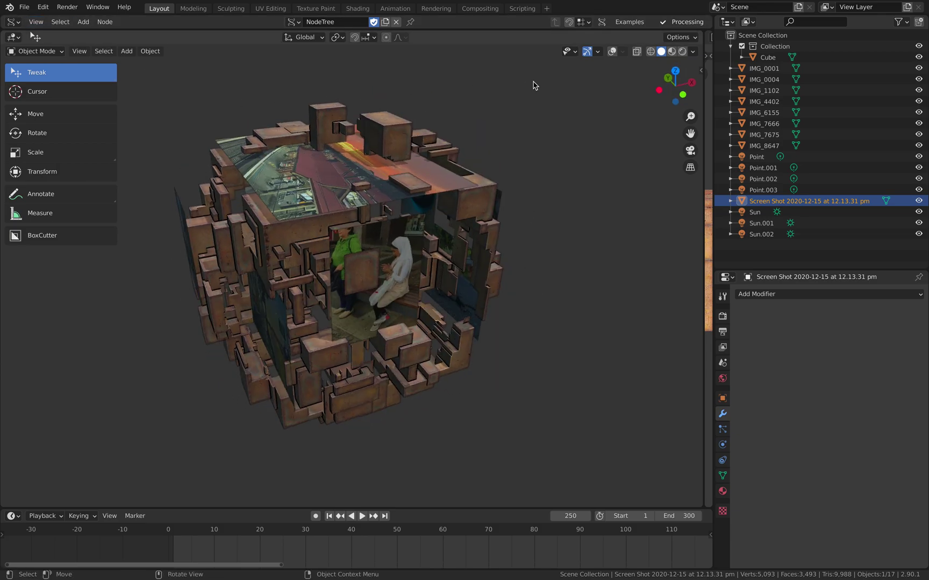
{"action": "left_click", "coordinate": [613, 51]}
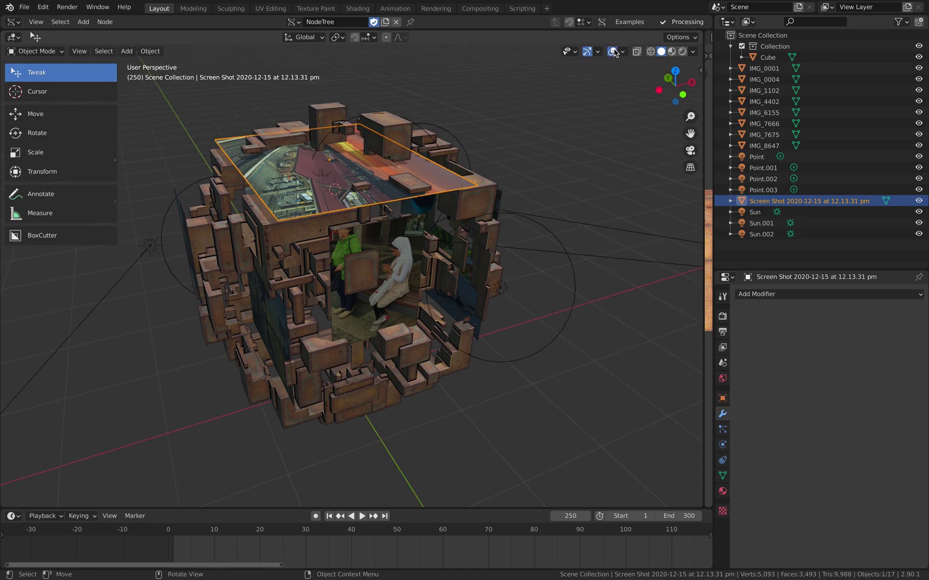
{"action": "middle_click_drag", "start_coordinate": [562, 115], "coordinate": [549, 138]}
{"action": "key", "text": "a"}
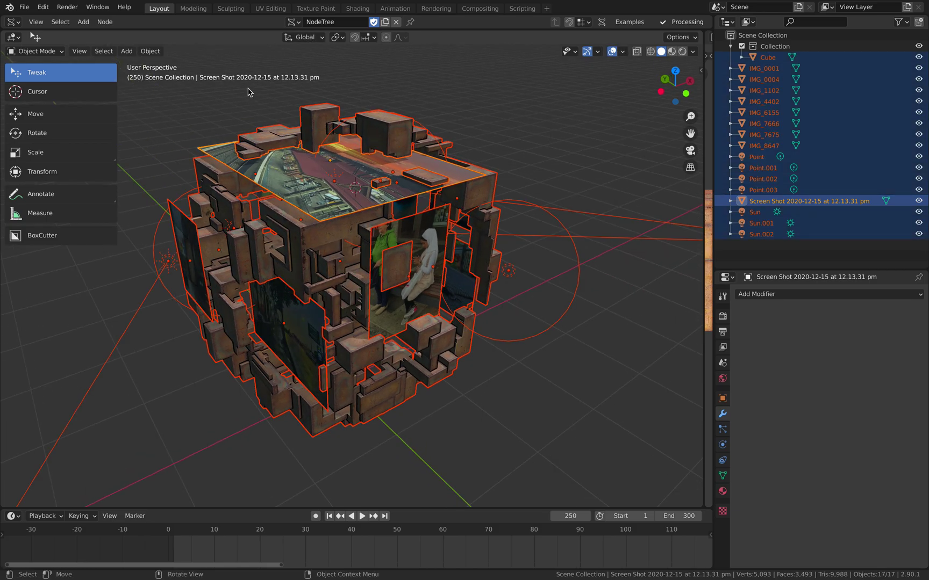
{"action": "left_click", "coordinate": [217, 104]}
{"action": "left_click", "coordinate": [25, 7]}
{"action": "mouse_move", "coordinate": [54, 167]}
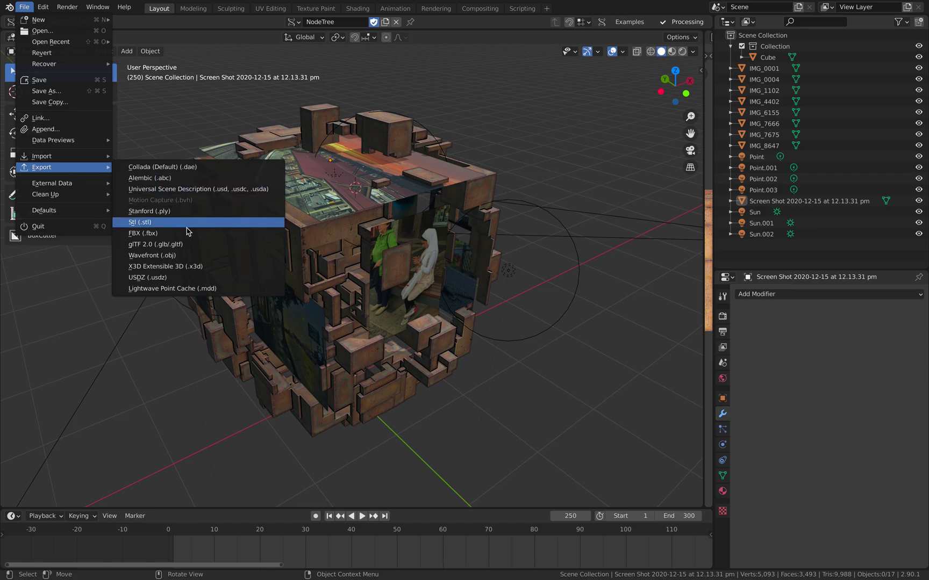
{"action": "left_click", "coordinate": [194, 244]}
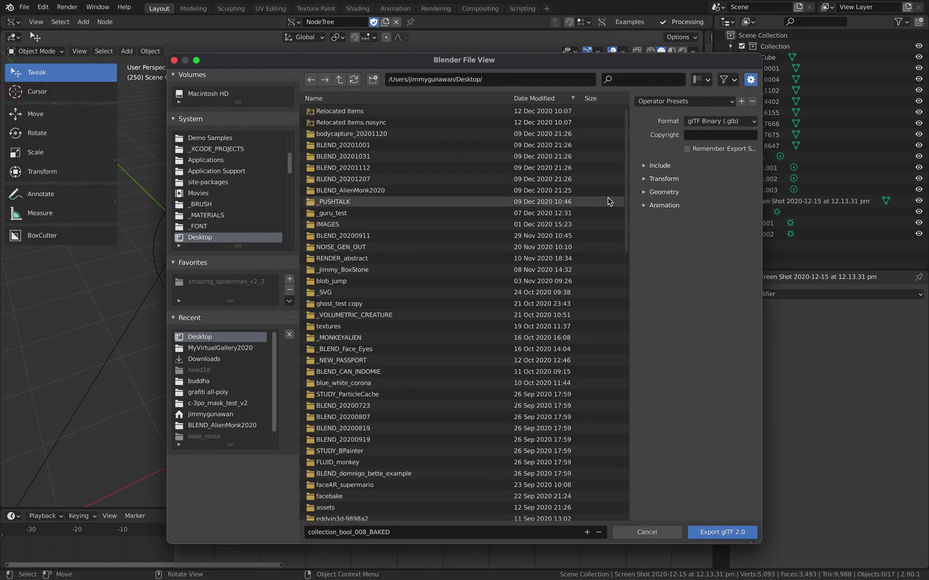
{"action": "left_click", "coordinate": [659, 193]}
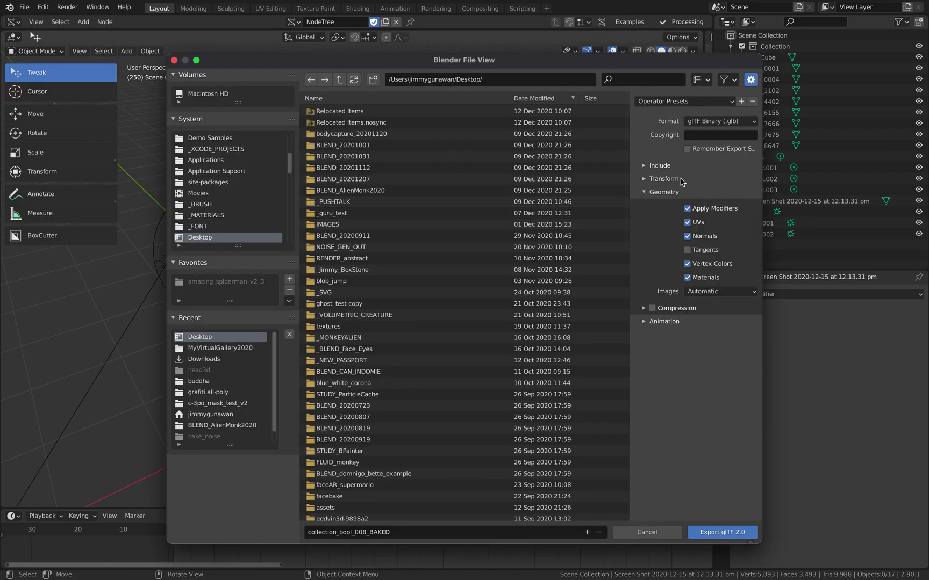
{"action": "left_click", "coordinate": [636, 532]}
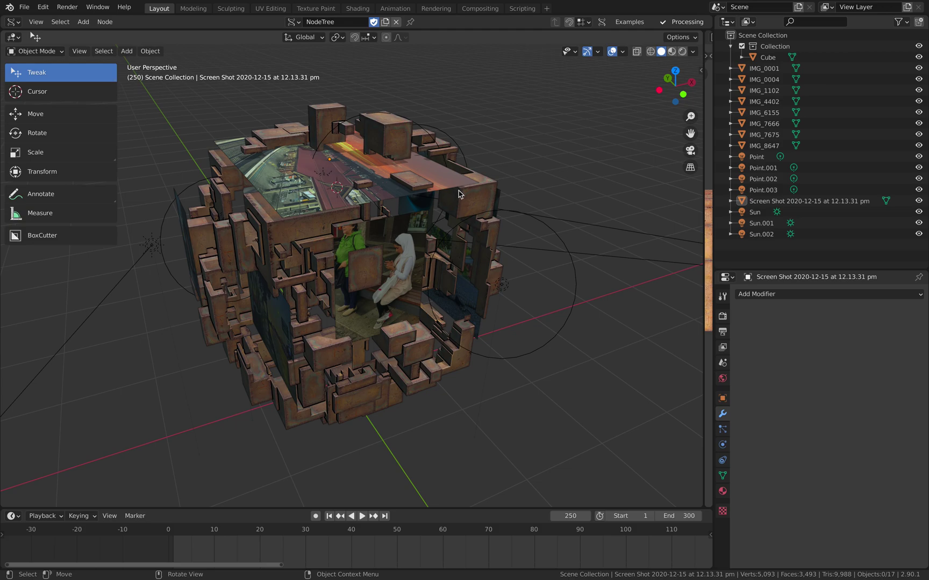
Select the picture planes from IMG_0001 through the screenshot plane, and add a Solidify modifier to the active IMG_0001
{"action": "left_click", "coordinate": [764, 69]}
{"action": "left_click", "coordinate": [763, 145], "text": "shift"}
{"action": "middle_click_drag", "start_coordinate": [691, 159], "coordinate": [514, 204]}
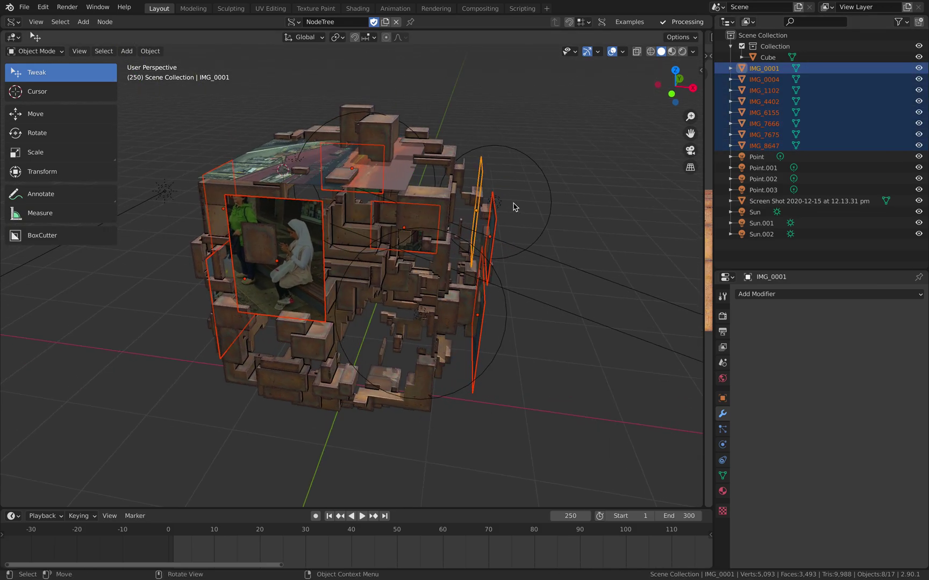
{"action": "left_click", "coordinate": [780, 201], "text": "shift"}
{"action": "left_click", "coordinate": [785, 294]}
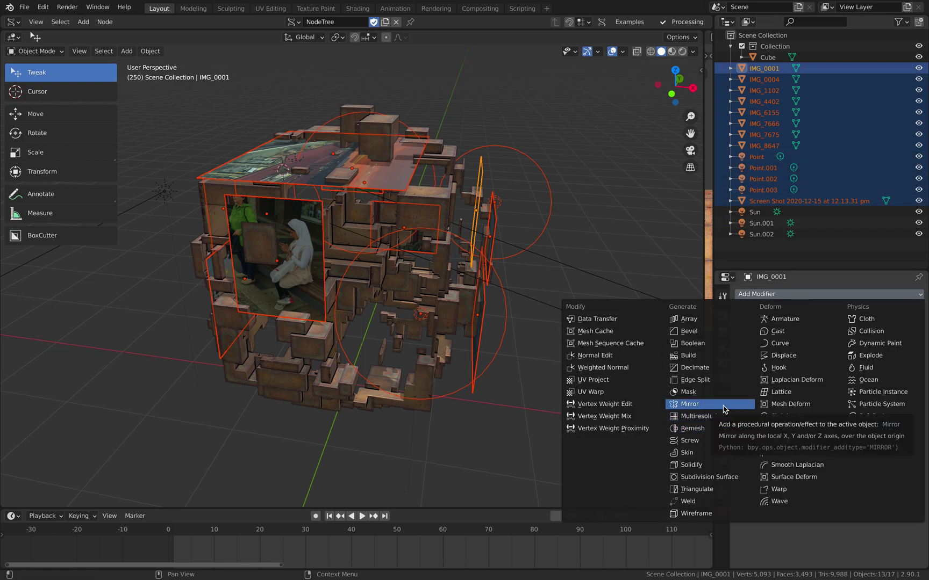
{"action": "left_click", "coordinate": [720, 465]}
Copy the Solidify modifier from IMG_0001 to the other selected picture planes by linking modifiers
{"action": "middle_click_drag", "start_coordinate": [532, 283], "coordinate": [563, 286]}
{"action": "key", "text": "ctrl+l"}
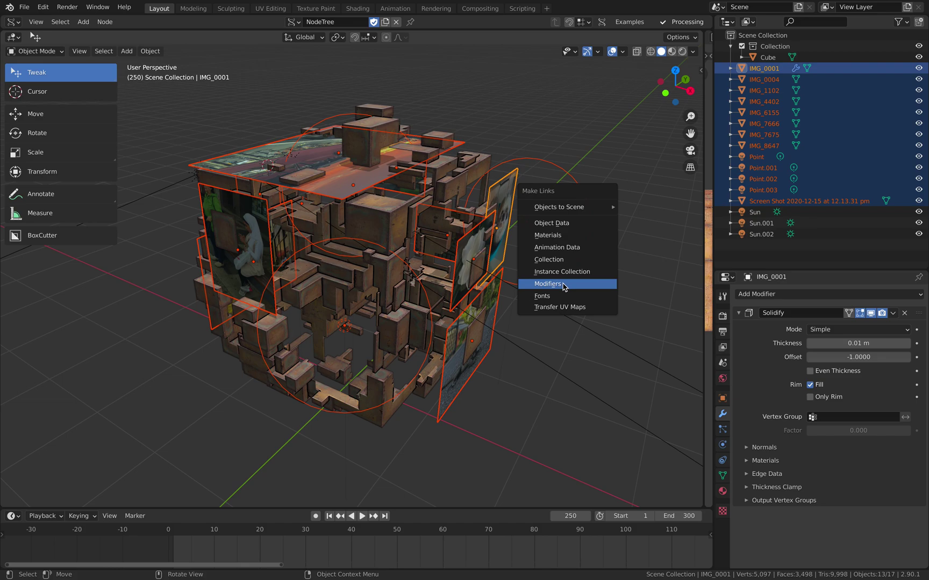
{"action": "left_click", "coordinate": [563, 286]}
{"action": "middle_click_drag", "start_coordinate": [563, 286], "coordinate": [324, 169]}
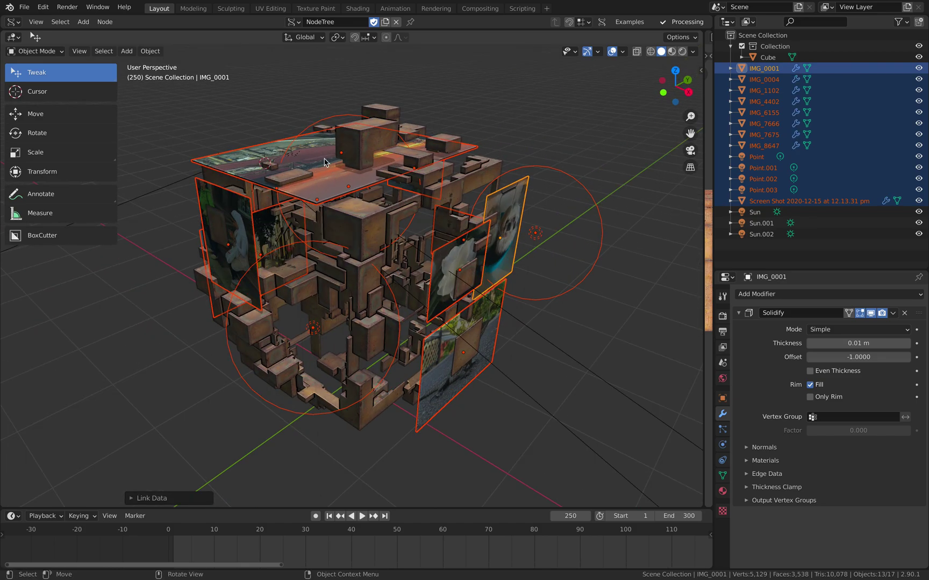
Save the scene with all objects selected and export it to the Desktop as the glTF Binary file collection_bool_008_BAKED
{"action": "key", "text": "a"}
{"action": "key", "text": "ctrl+s"}
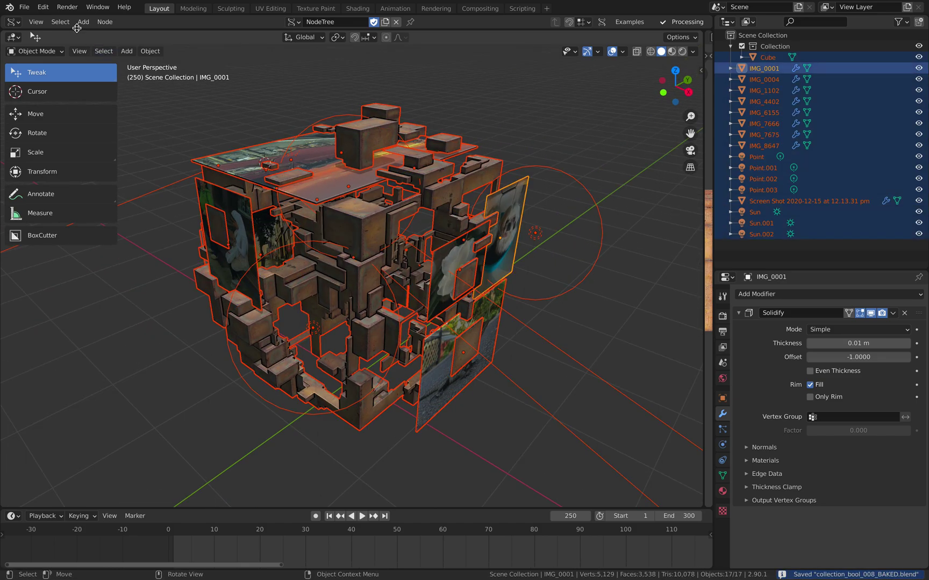
{"action": "left_click", "coordinate": [25, 7]}
{"action": "mouse_move", "coordinate": [64, 169]}
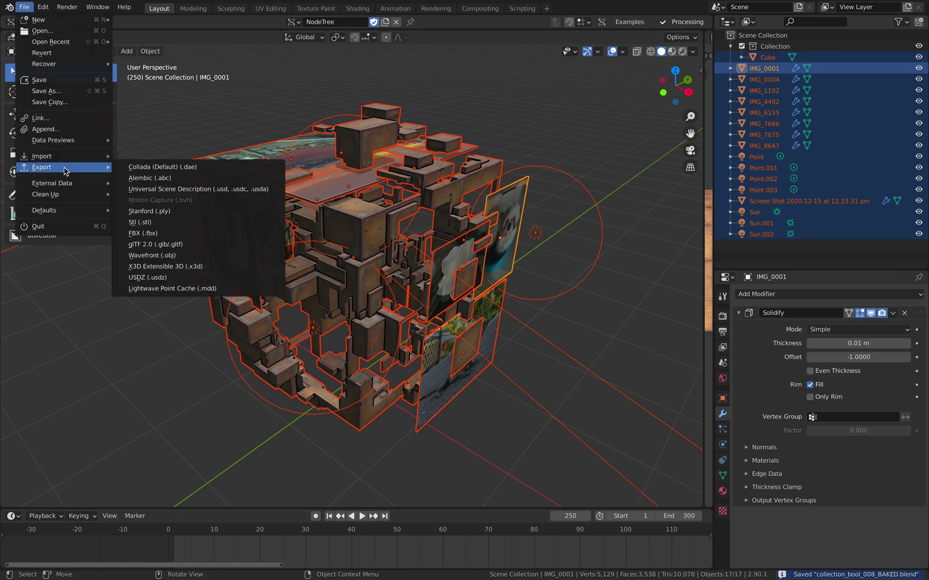
{"action": "left_click", "coordinate": [263, 248]}
{"action": "left_click", "coordinate": [669, 170]}
{"action": "left_click", "coordinate": [669, 169]}
{"action": "left_click", "coordinate": [667, 194]}
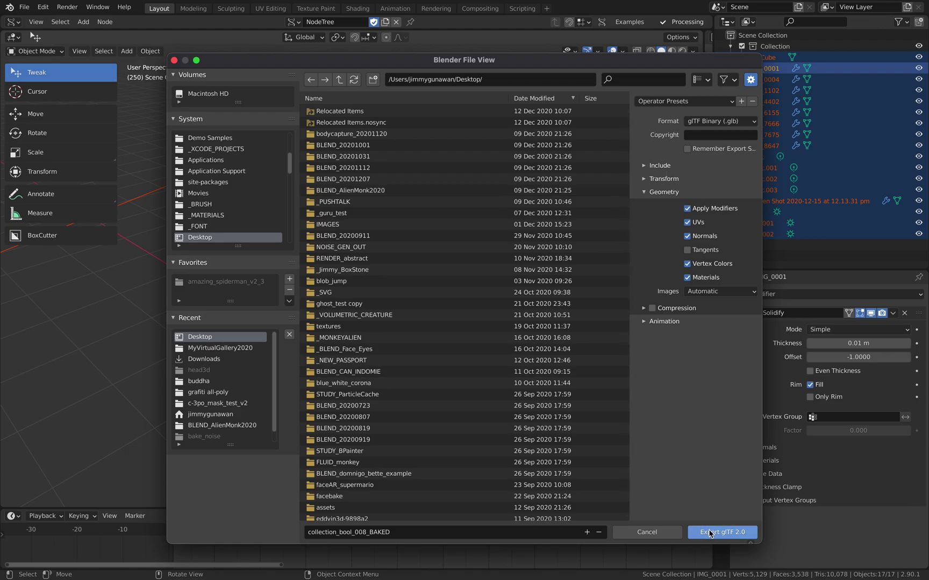
Switch to Reality Converter and load collection_bool_008_BAKED.glb into it from the Desktop folder in Finder
{"action": "key", "text": "ctrl+Left"}
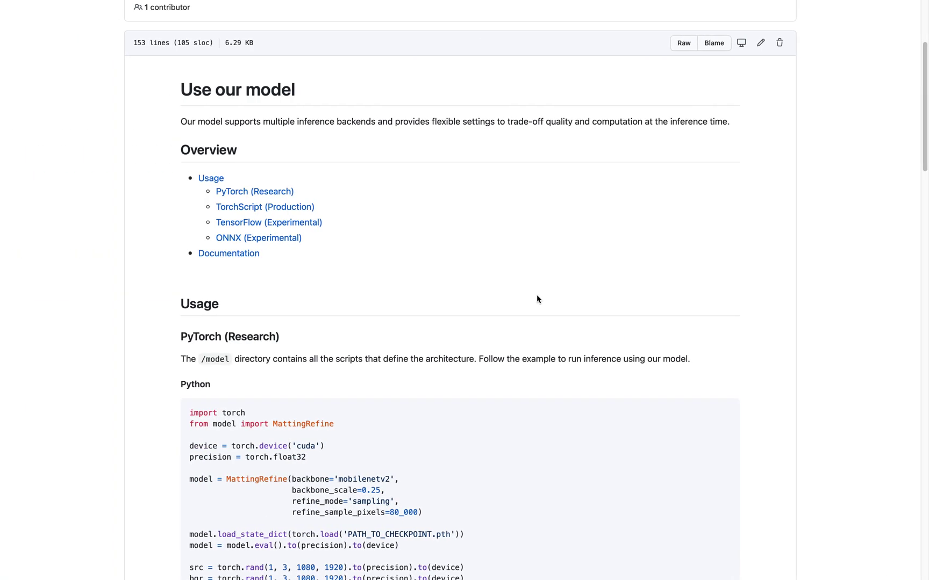
{"action": "key", "text": "ctrl+Left"}
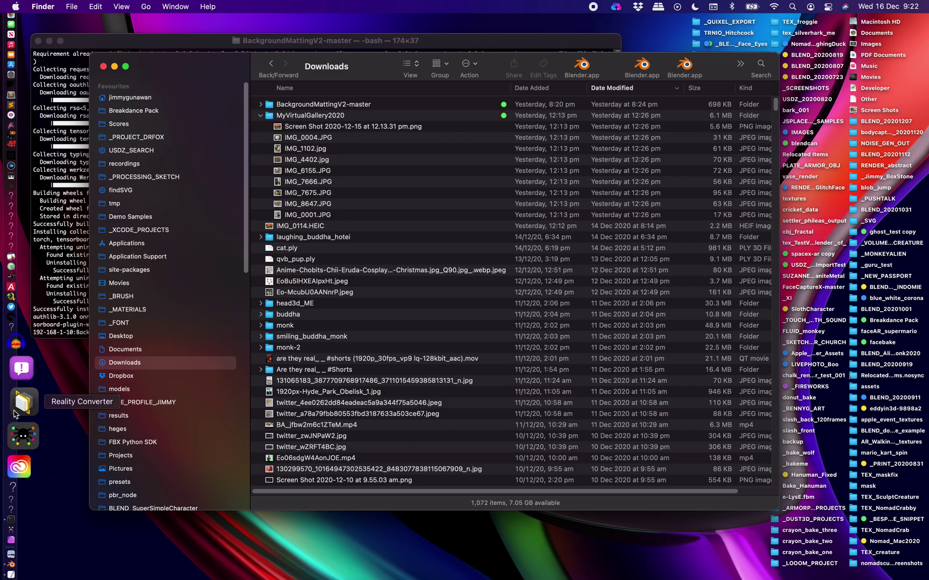
{"action": "left_click", "coordinate": [20, 424]}
{"action": "left_click_drag", "start_coordinate": [181, 79], "coordinate": [307, 84]}
{"action": "left_click", "coordinate": [231, 345]}
{"action": "left_click_drag", "start_coordinate": [400, 120], "coordinate": [176, 51]}
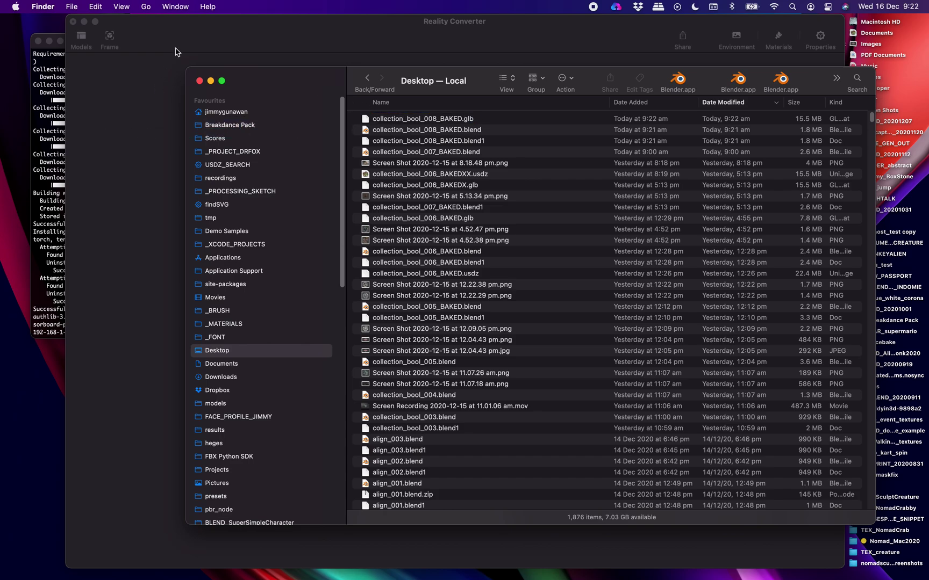
Narrow the Reality Converter and Finder windows so the model preview has free space beside the file list
{"action": "left_click_drag", "start_coordinate": [832, 20], "coordinate": [620, 21]}
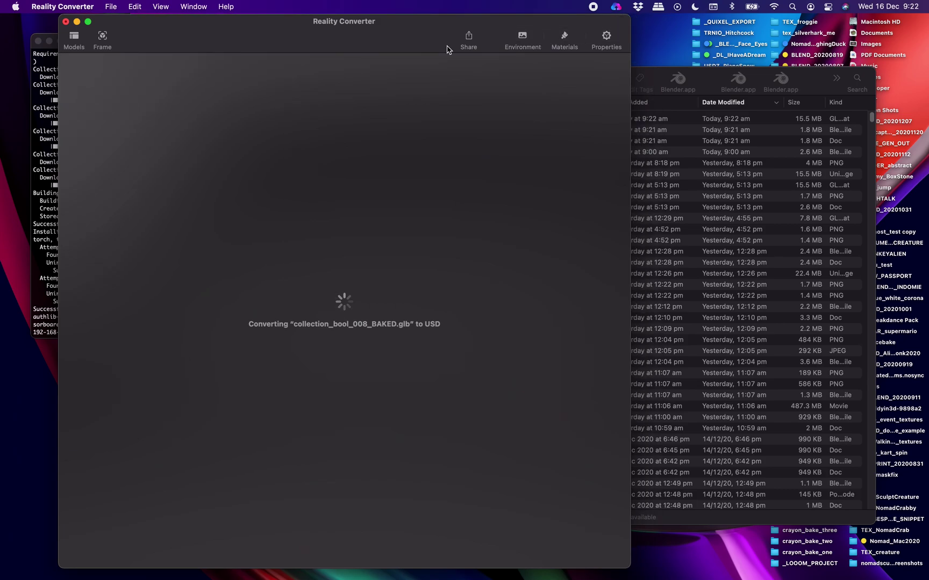
{"action": "left_click", "coordinate": [720, 79]}
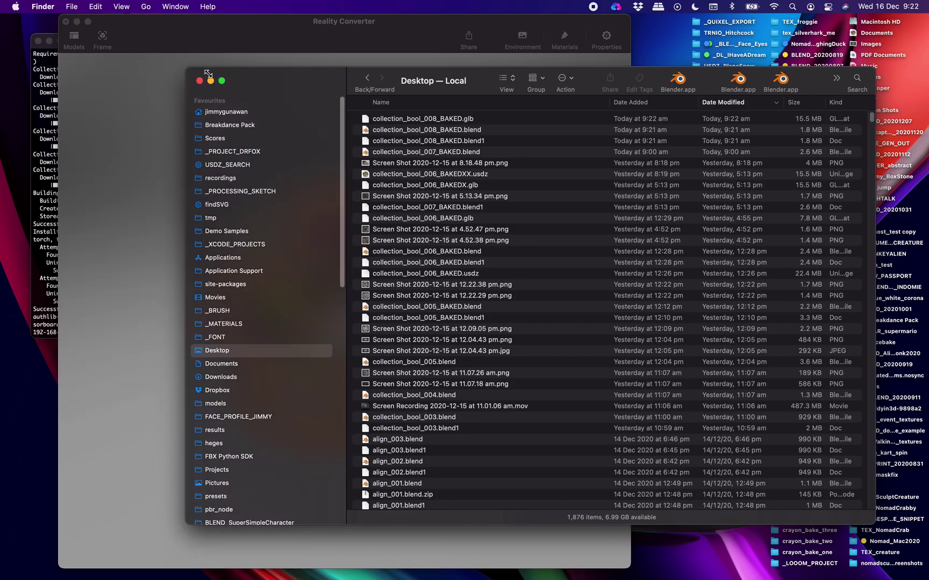
{"action": "left_click_drag", "start_coordinate": [184, 72], "coordinate": [325, 79]}
Examine the interior and the textured blocks of the converted model in the Reality Converter preview
{"action": "left_click_drag", "start_coordinate": [279, 128], "coordinate": [321, 276]}
{"action": "scroll", "coordinate": [321, 276], "scroll_direction": "up", "scroll_amount": 10}
{"action": "scroll", "coordinate": [327, 286], "scroll_direction": "down", "scroll_amount": 10}
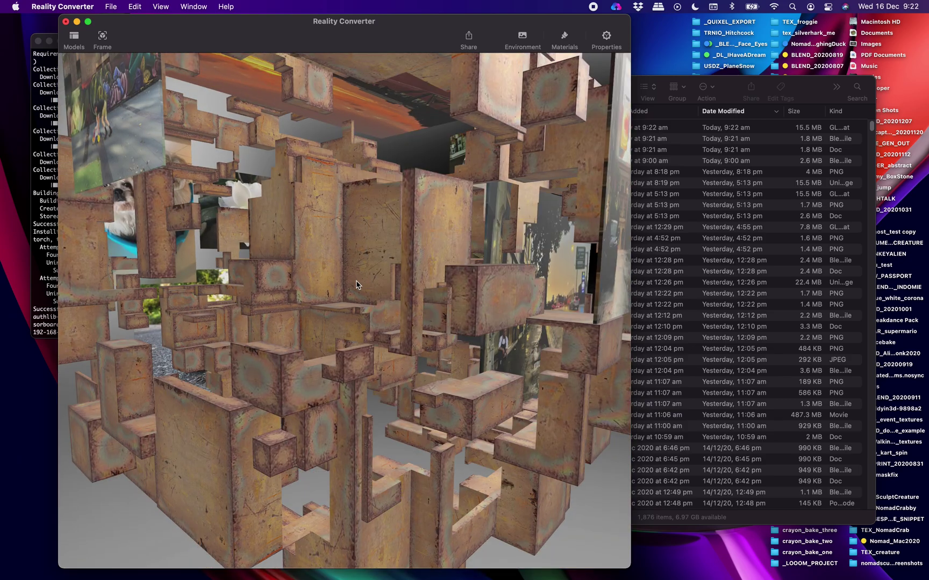
{"action": "left_click_drag", "start_coordinate": [457, 272], "coordinate": [624, 117]}
Check the exported .glb file in Finder, and examine the picture planes around the converted model from several angles
{"action": "left_click", "coordinate": [694, 80]}
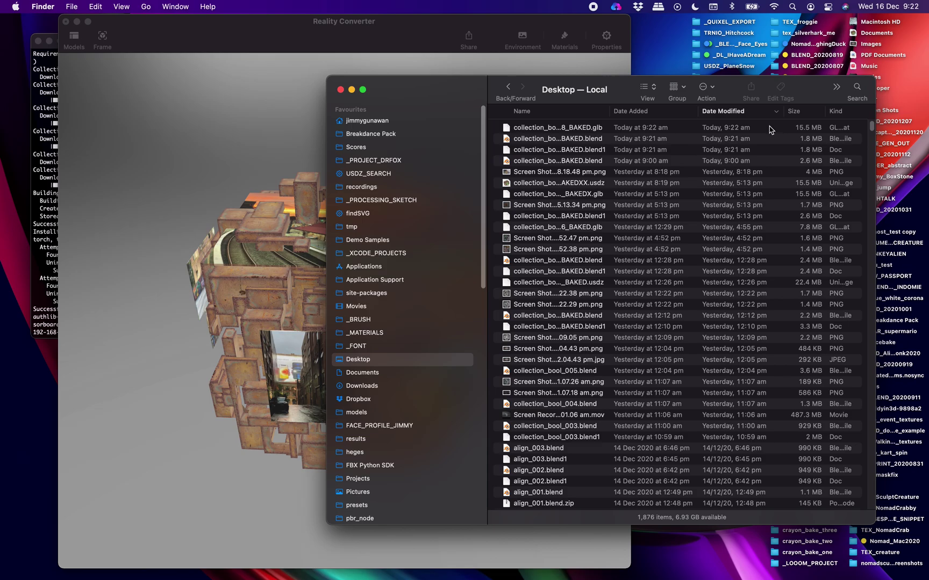
{"action": "left_click", "coordinate": [790, 131]}
{"action": "left_click", "coordinate": [276, 121]}
{"action": "left_click_drag", "start_coordinate": [295, 161], "coordinate": [387, 266]}
{"action": "scroll", "coordinate": [373, 248], "scroll_direction": "up", "scroll_amount": 5}
{"action": "left_click_drag", "start_coordinate": [394, 230], "coordinate": [478, 206]}
{"action": "scroll", "coordinate": [327, 230], "scroll_direction": "up", "scroll_amount": 5}
{"action": "scroll", "coordinate": [358, 246], "scroll_direction": "up", "scroll_amount": 5}
{"action": "scroll", "coordinate": [383, 245], "scroll_direction": "down", "scroll_amount": 5}
{"action": "left_click_drag", "start_coordinate": [313, 178], "coordinate": [470, 195]}
{"action": "left_click_drag", "start_coordinate": [356, 183], "coordinate": [427, 179]}
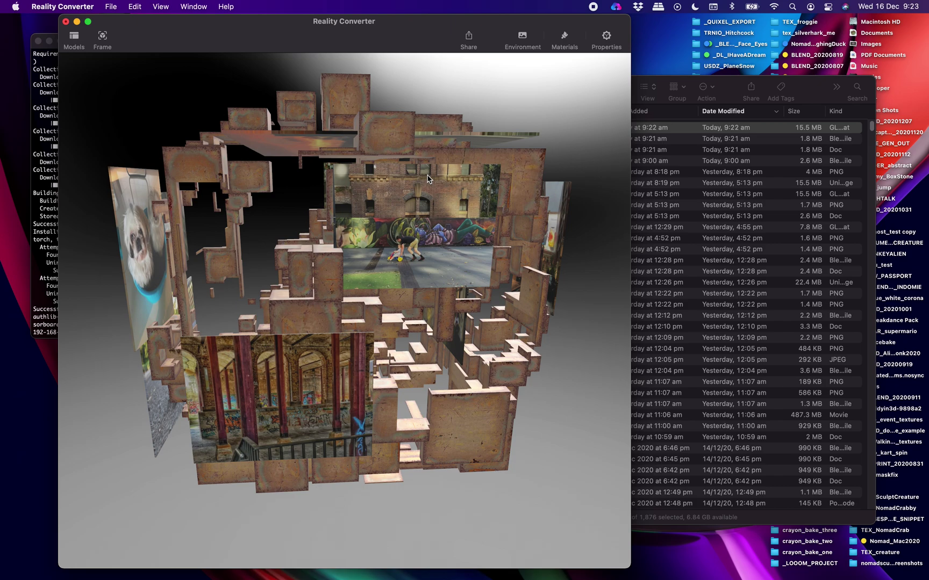